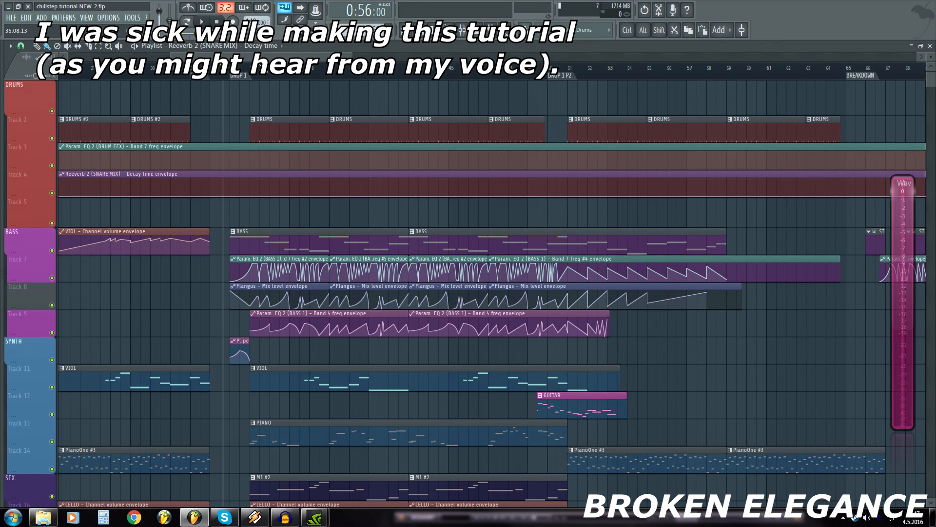
# Step: Play the finished song from the first drop and inspect the BASS EFX track's effects in the mixer
pyautogui.hscroll(1, 258, 166)
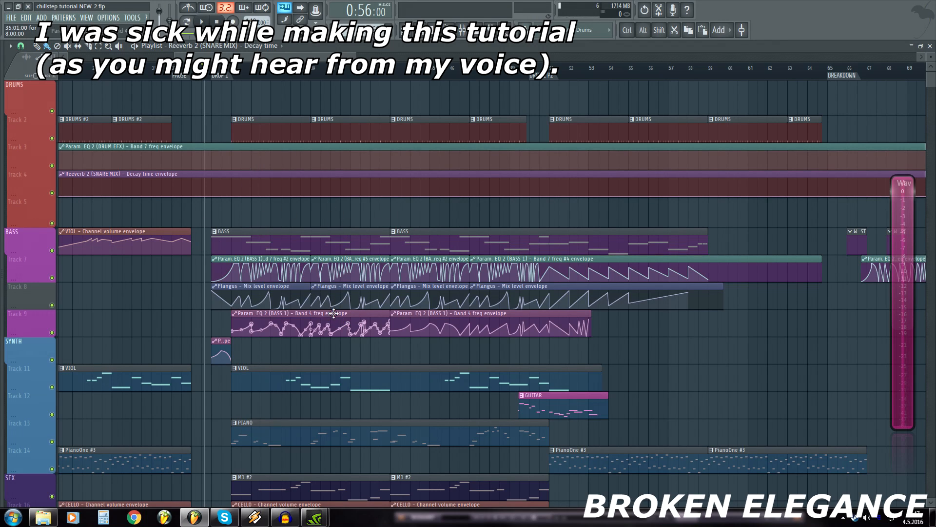
pyautogui.press('F9')
pyautogui.press('space')
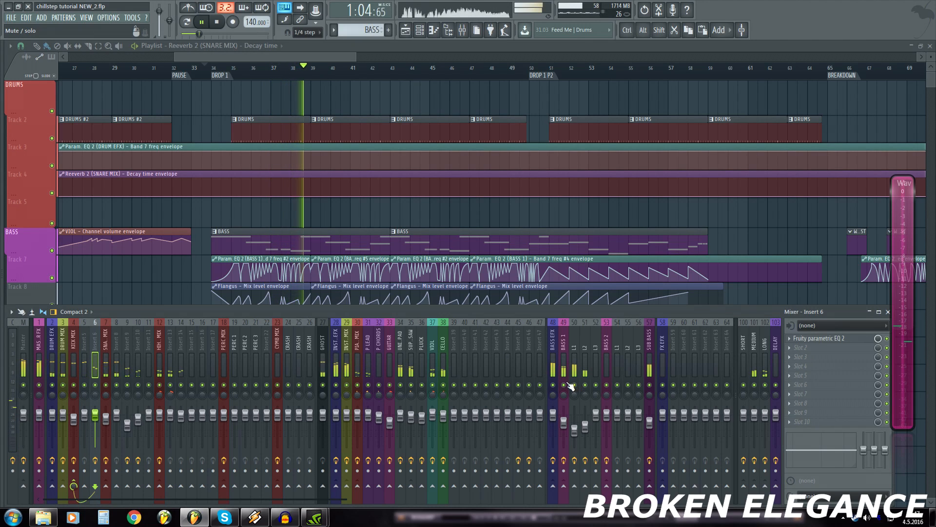
pyautogui.click(553, 370)
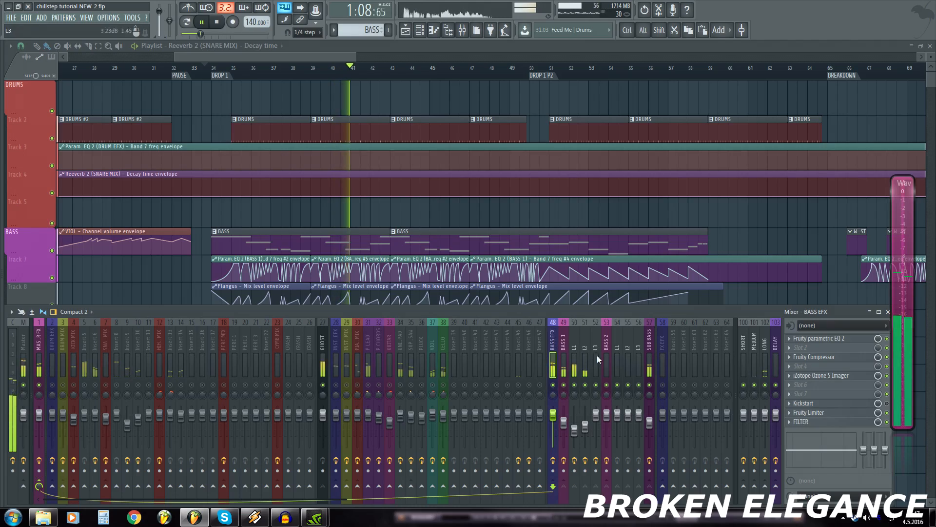
pyautogui.press('F9')
pyautogui.scroll(-1, 391, 159)
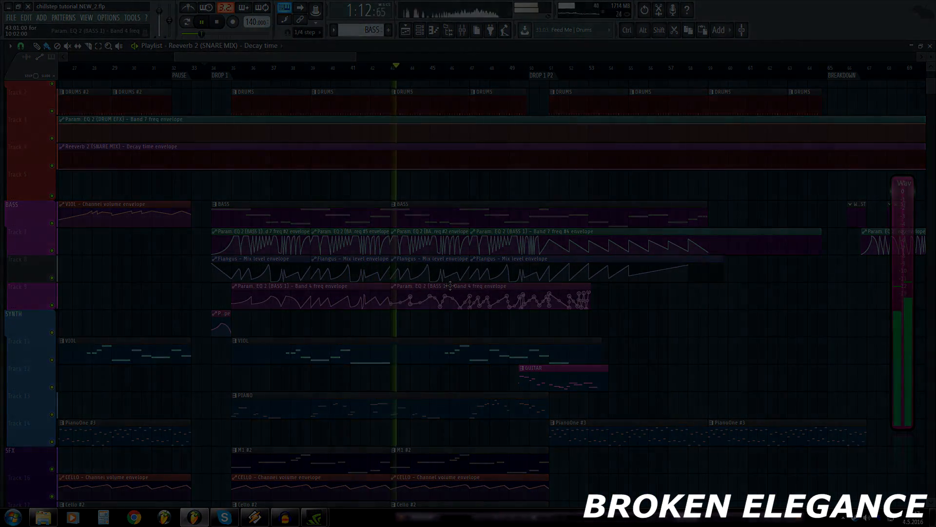
pyautogui.press('F9')
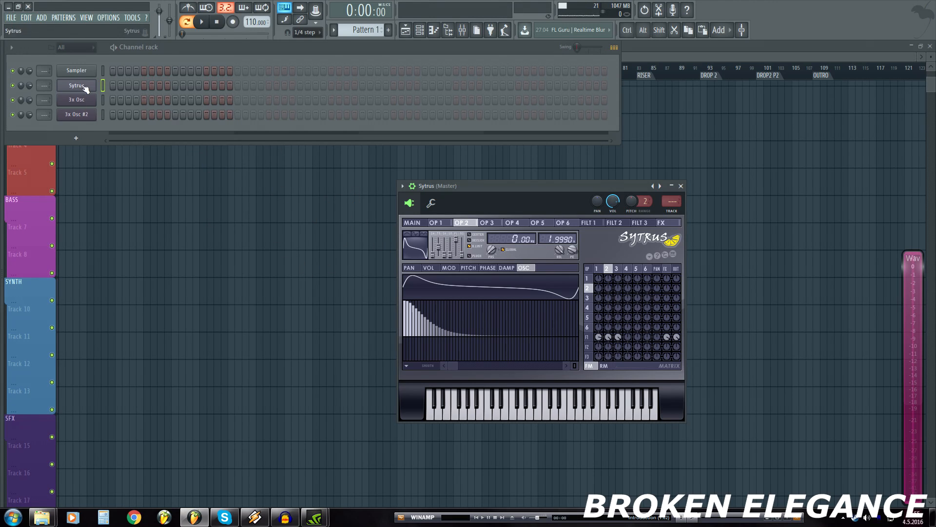
# Step: Load the Default preset into the Sytrus instrument
pyautogui.click(406, 187)
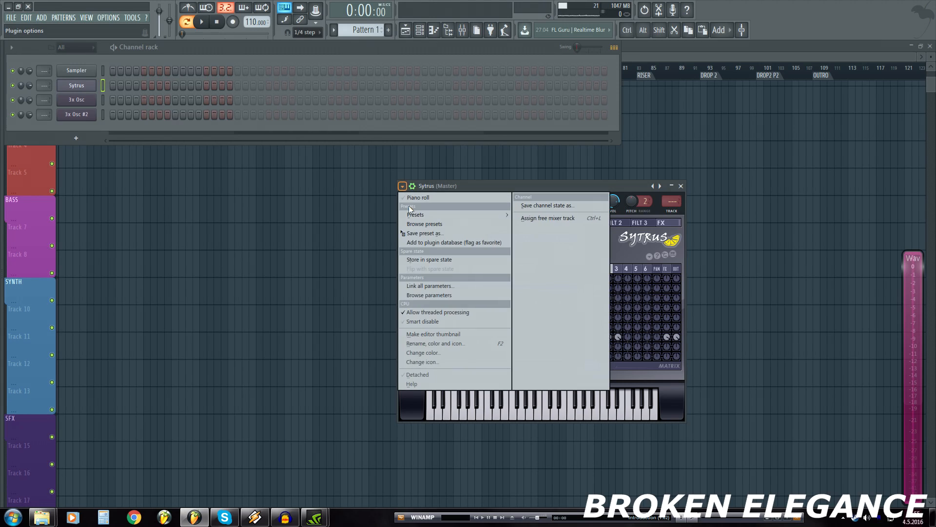
pyautogui.moveTo(419, 216)
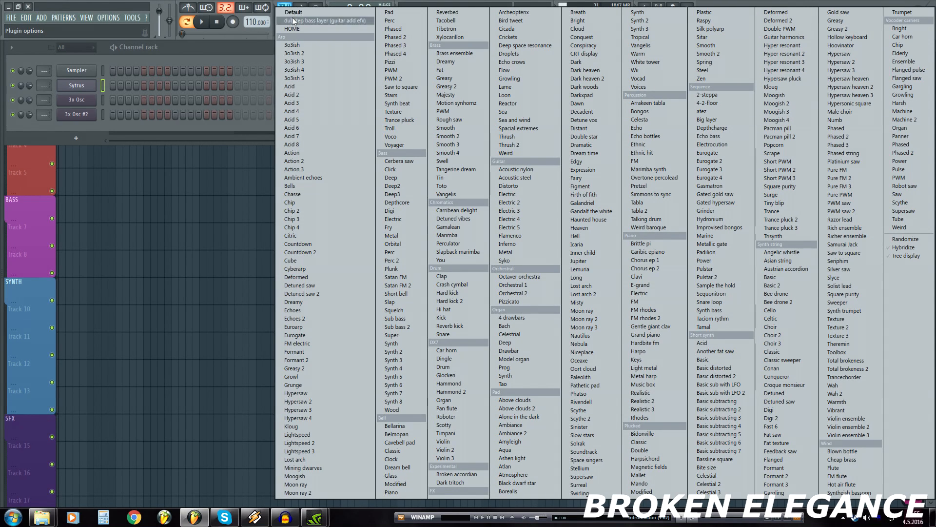
pyautogui.click(315, 14)
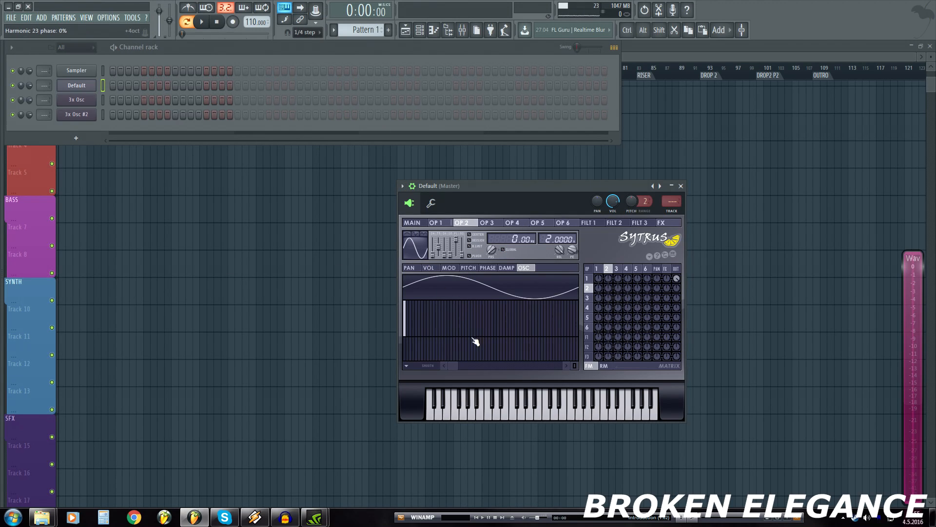
# Step: Lower the Sytrus channel's volume and play several test notes to hear the plain sine sound
pyautogui.click(500, 400)
pyautogui.moveTo(612, 201); pyautogui.dragTo(610, 210)
pyautogui.press('y')
pyautogui.press('m')
pyautogui.press('w')
pyautogui.press('m')
pyautogui.press('w')
pyautogui.press('r')
pyautogui.press('y')
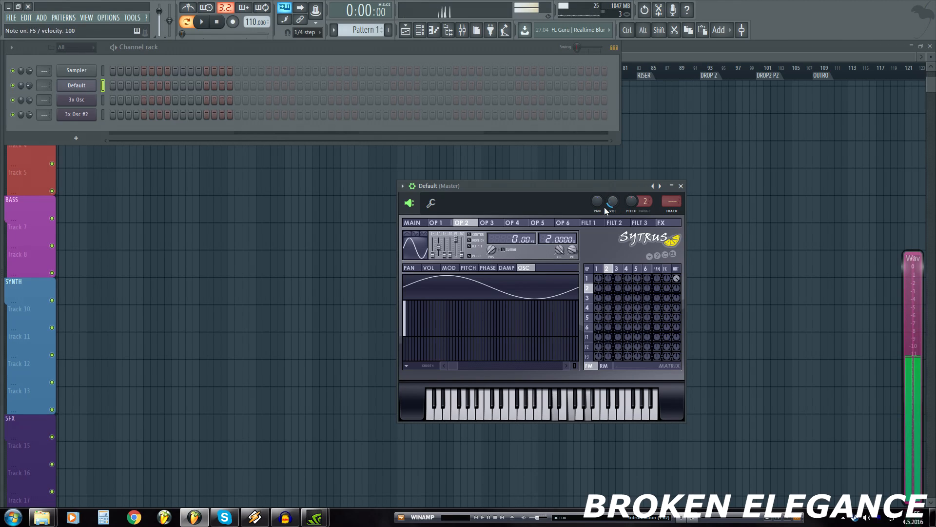
# Step: View the settings of both 3x Osc channels and return to the Sytrus instrument
pyautogui.click(84, 103)
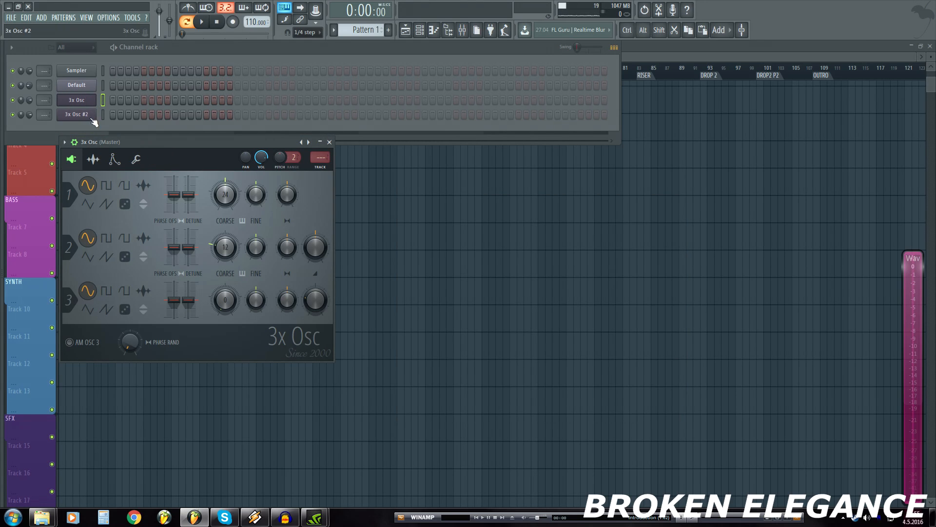
pyautogui.moveTo(204, 155); pyautogui.dragTo(353, 205)
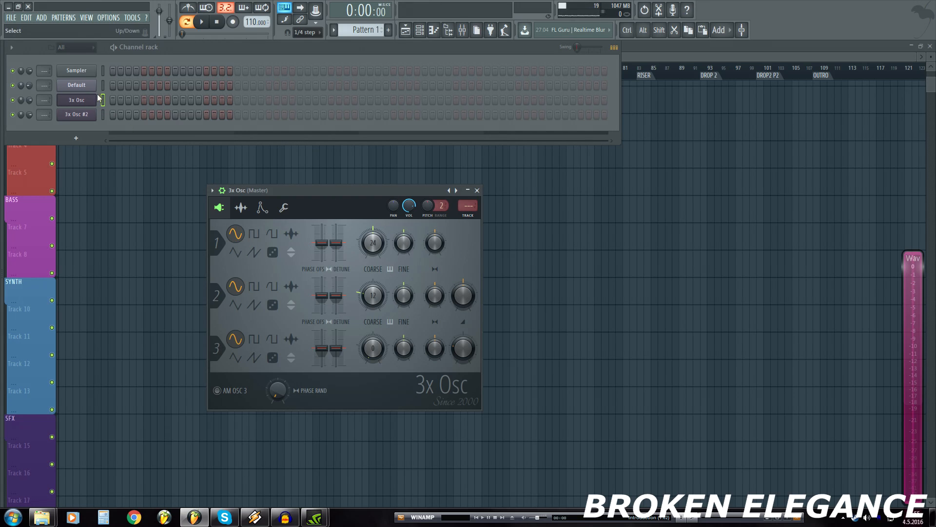
pyautogui.click(81, 115)
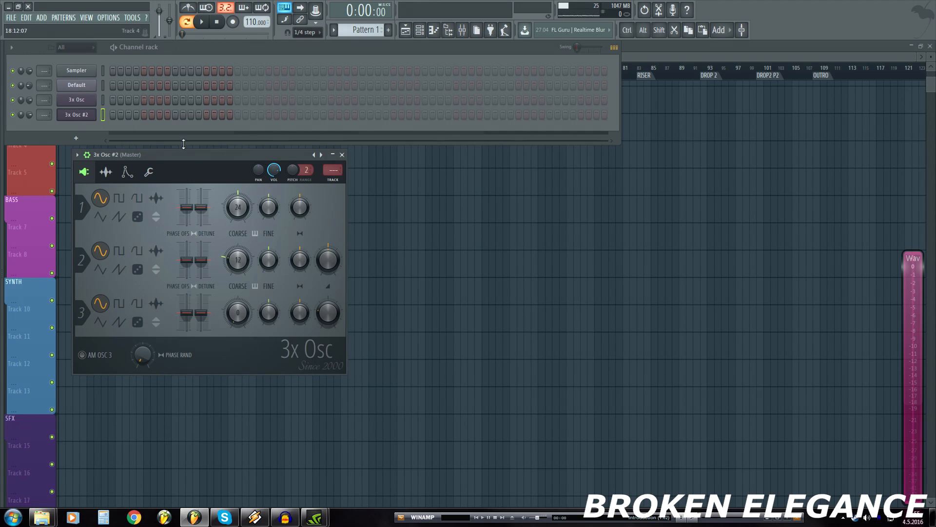
pyautogui.click(75, 87)
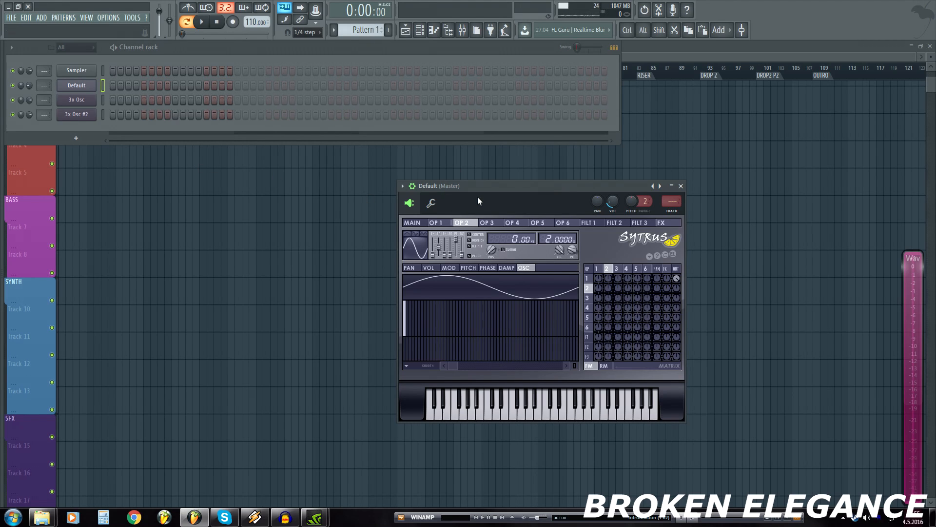
pyautogui.moveTo(494, 194); pyautogui.dragTo(468, 199)
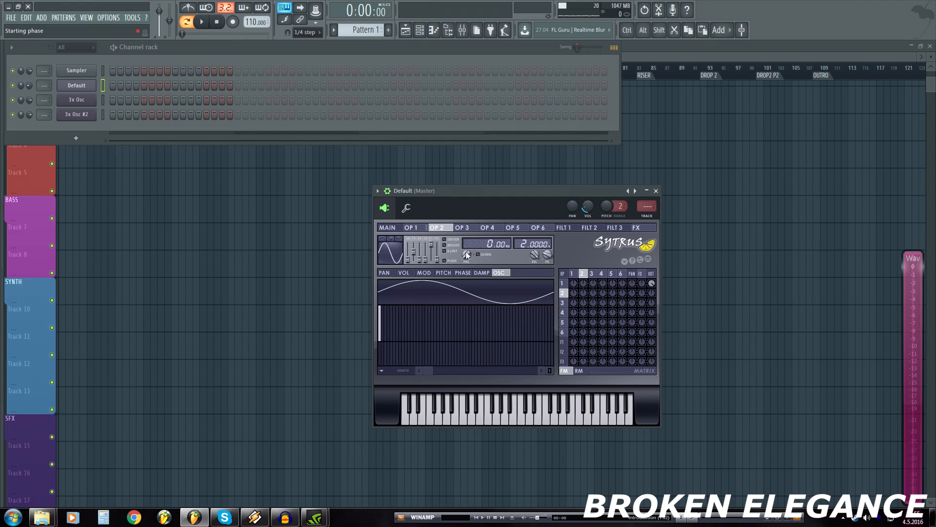
# Step: Check operator 1's sine oscillator and reshape operator 2's waveform into a falling sawtooth
pyautogui.click(412, 227)
pyautogui.click(397, 227)
pyautogui.click(414, 228)
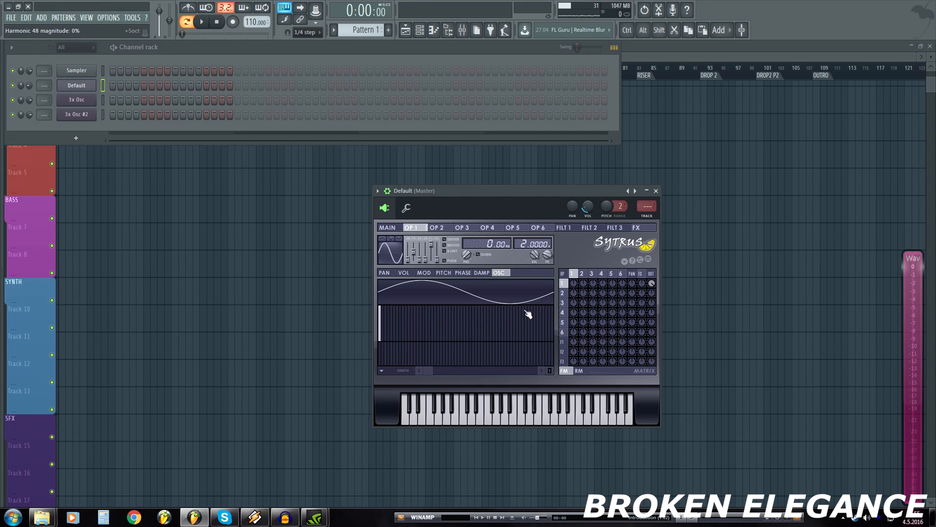
pyautogui.click(581, 273)
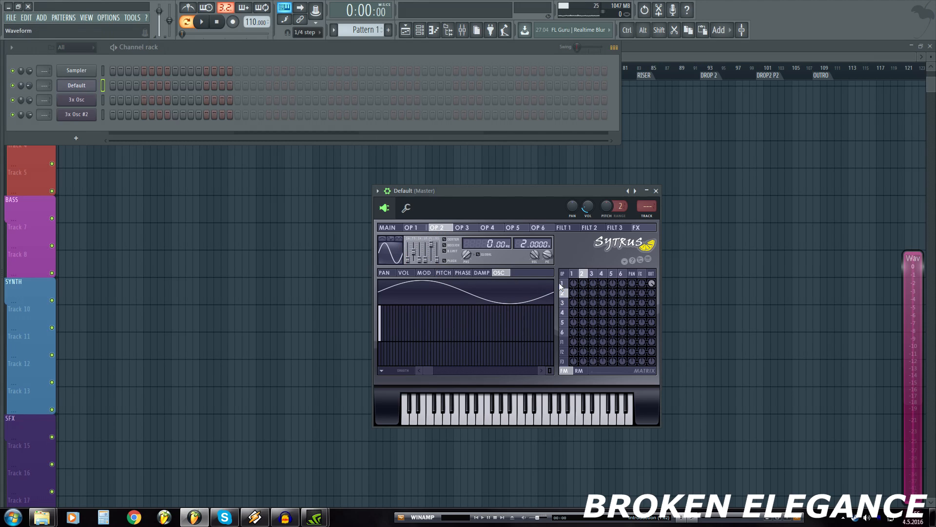
pyautogui.moveTo(396, 261); pyautogui.dragTo(396, 254)
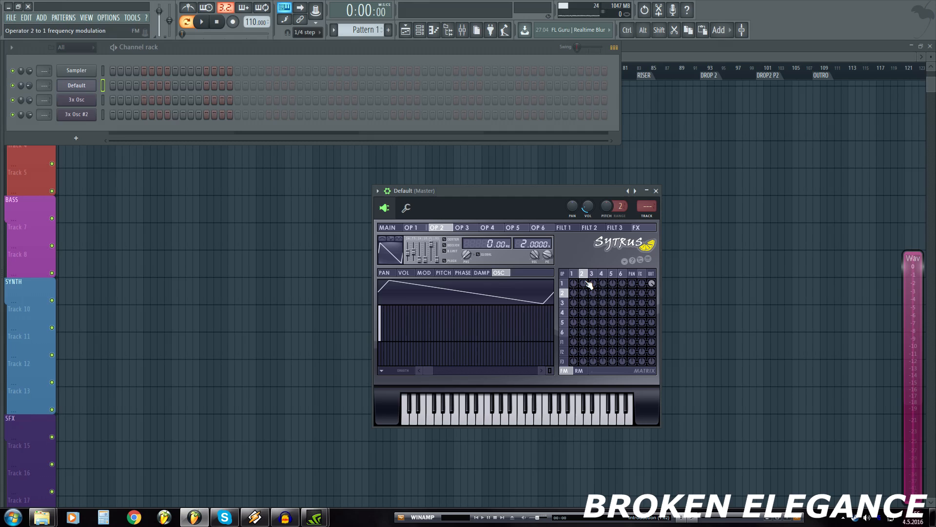
# Step: Raise the frequency modulation from operator 2 to operator 1 in the Sytrus matrix
pyautogui.moveTo(587, 286); pyautogui.dragTo(587, 291)
pyautogui.moveTo(584, 282); pyautogui.dragTo(584, 293)
pyautogui.moveTo(583, 283)
pyautogui.mouseDown()
pyautogui.moveTo(583, 258)
pyautogui.moveTo(583, 272)
pyautogui.mouseUp()
# Step: Compare triangle and sawtooth shapes for operator 2 while playing test notes, and settle on a steep falling sawtooth
pyautogui.moveTo(408, 253); pyautogui.dragTo(389, 254)
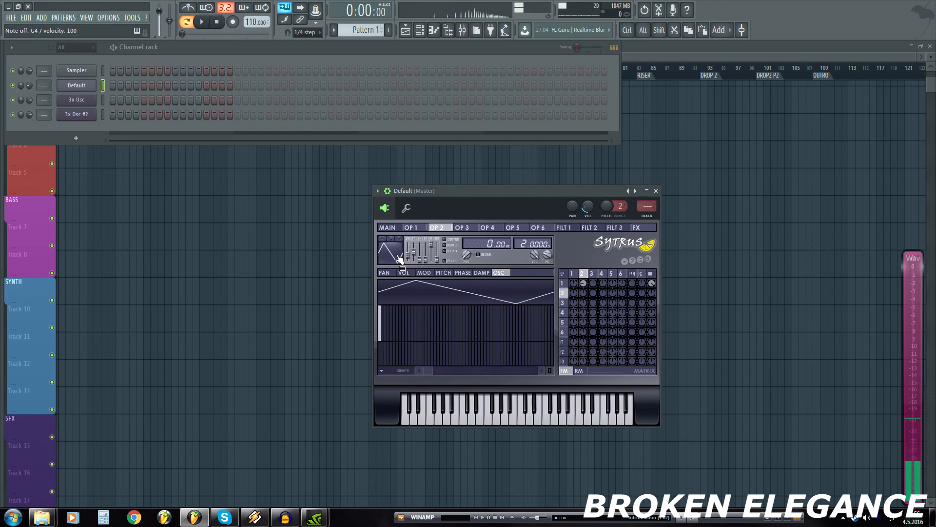
pyautogui.moveTo(408, 255); pyautogui.dragTo(407, 253)
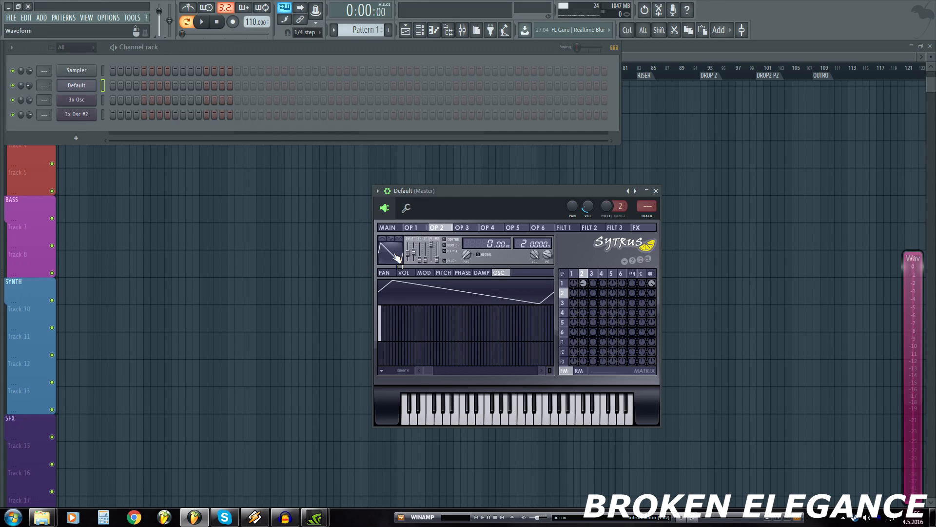
pyautogui.press('b')
pyautogui.moveTo(408, 253); pyautogui.dragTo(407, 253)
pyautogui.press('b')
pyautogui.press('b')
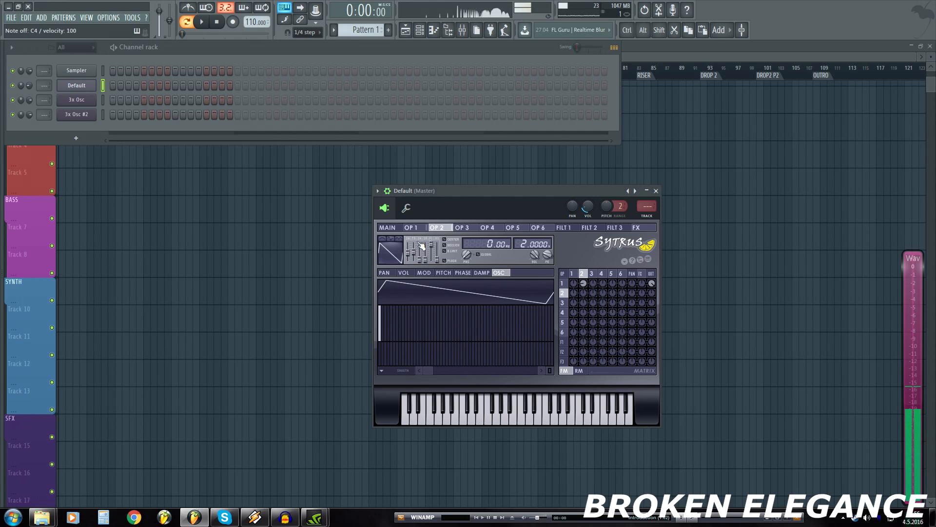
# Step: Try C7, C6 and C5 as the instrument's root note while playing notes, and set it to C8
pyautogui.click(461, 230)
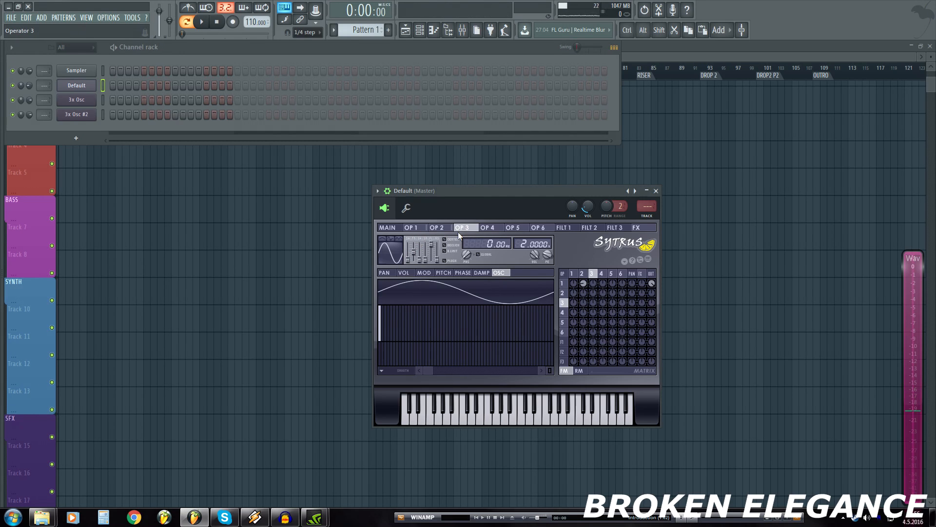
pyautogui.click(406, 210)
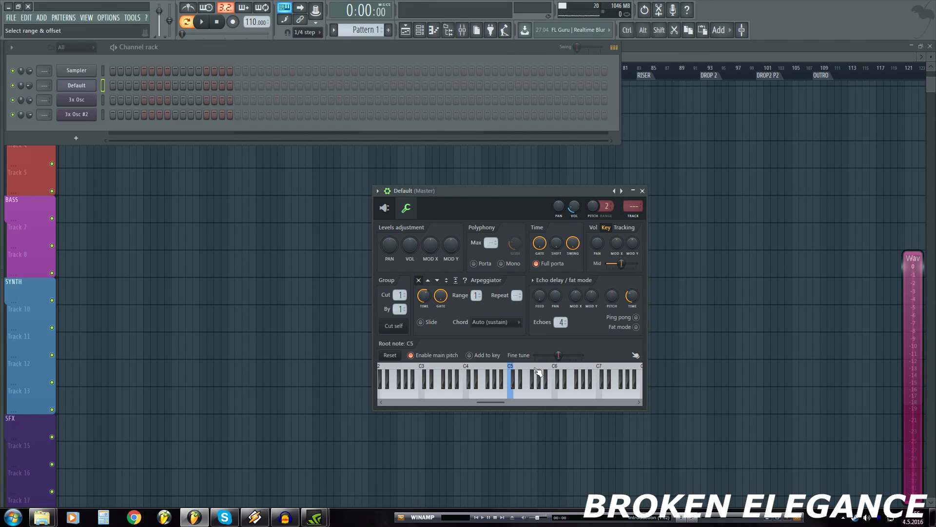
pyautogui.moveTo(492, 403); pyautogui.dragTo(497, 402)
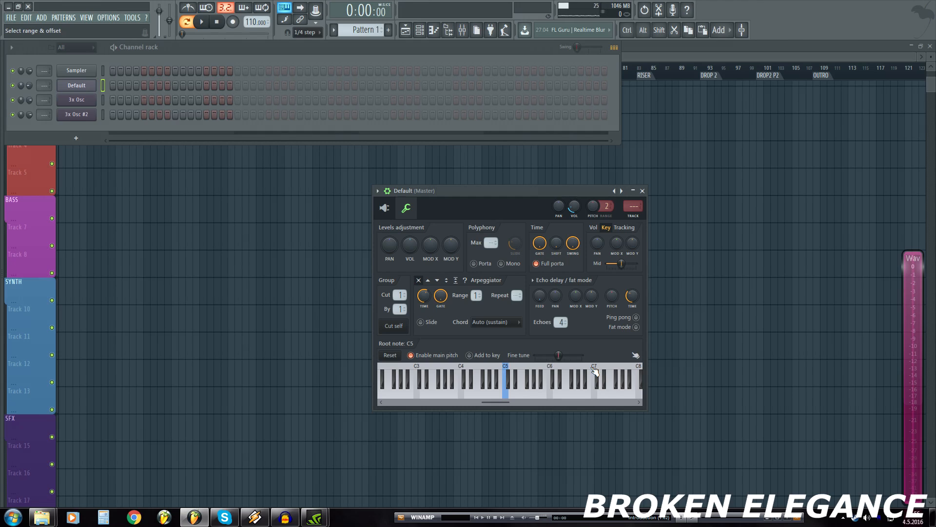
pyautogui.click(595, 370)
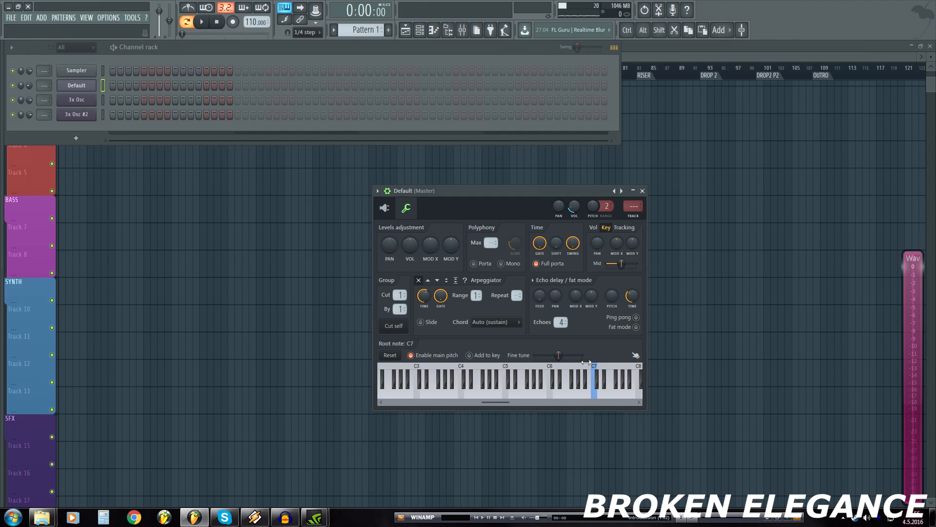
pyautogui.press('z')
pyautogui.click(553, 372)
pyautogui.click(508, 369)
pyautogui.press('z')
pyautogui.click(550, 371)
pyautogui.press('z')
pyautogui.click(595, 372)
pyautogui.click(639, 370)
# Step: Play several test notes to hear the bass with the C8 root note
pyautogui.press('z')
pyautogui.press('b')
pyautogui.press('z')
pyautogui.press('b')
pyautogui.press('y')
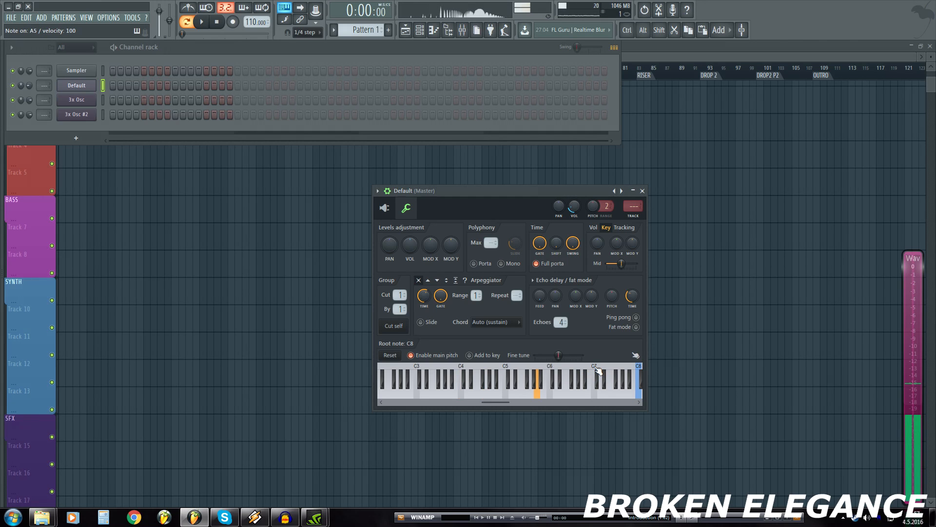
pyautogui.moveTo(496, 402); pyautogui.dragTo(517, 406)
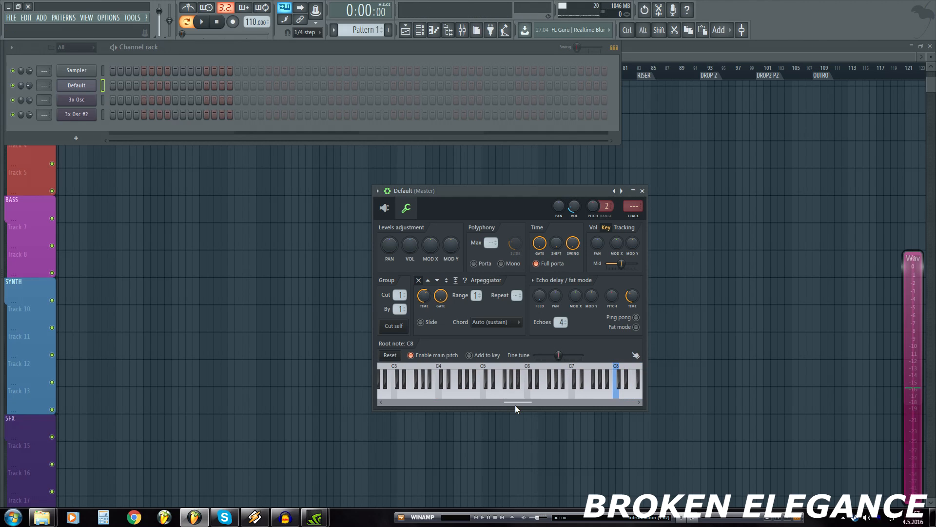
# Step: Raise several scattered harmonics to roughly half magnitude in operator 2's oscillator, playing notes to judge the sound
pyautogui.click(384, 208)
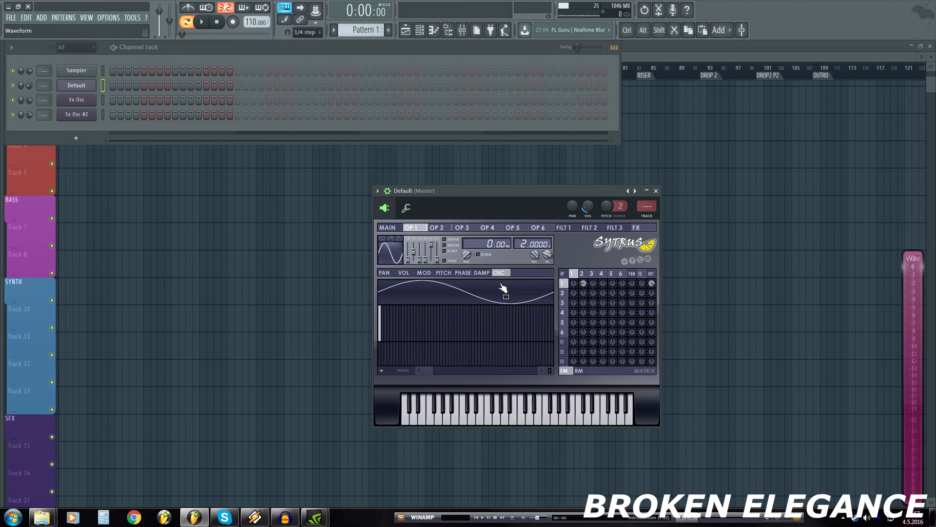
pyautogui.press('q')
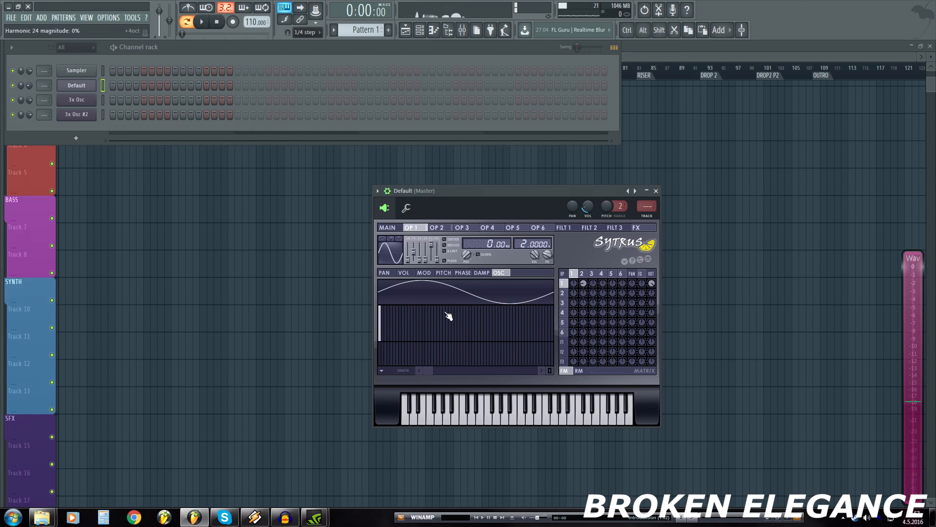
pyautogui.click(441, 229)
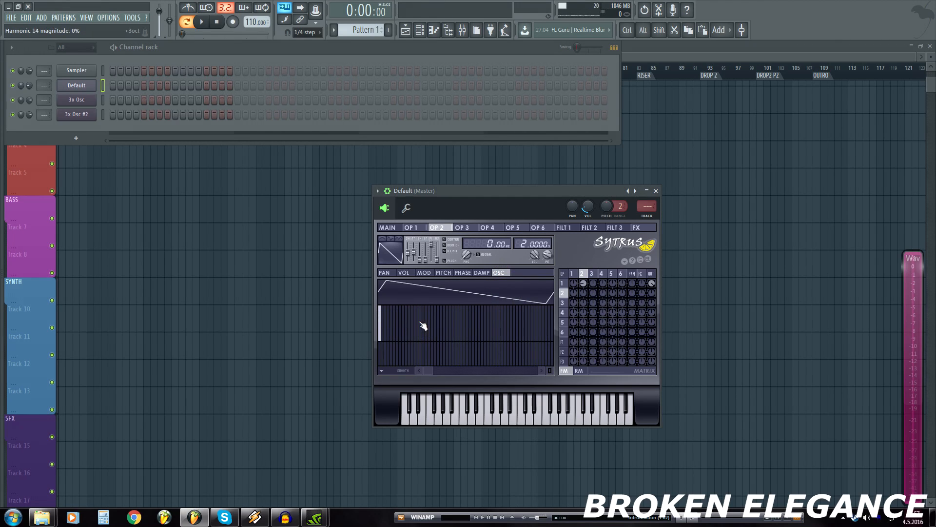
pyautogui.press('z')
pyautogui.press('b')
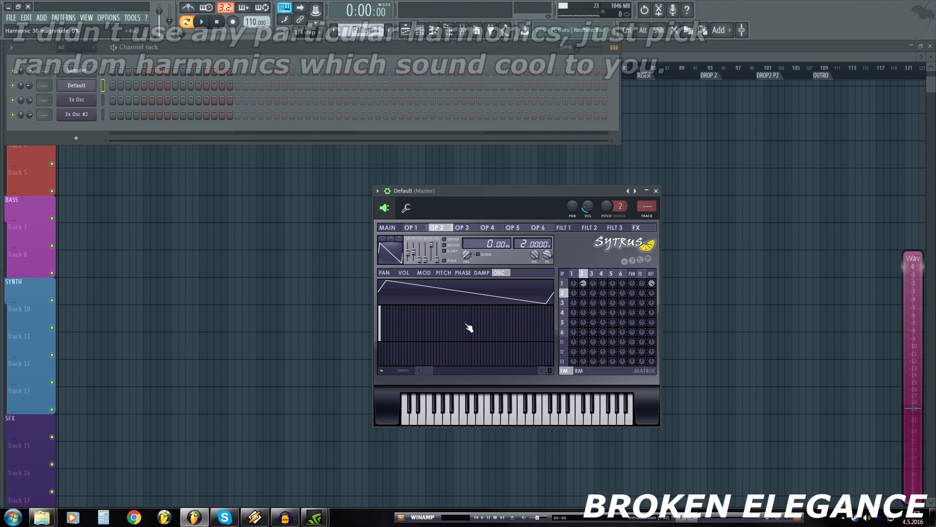
pyautogui.click(424, 323)
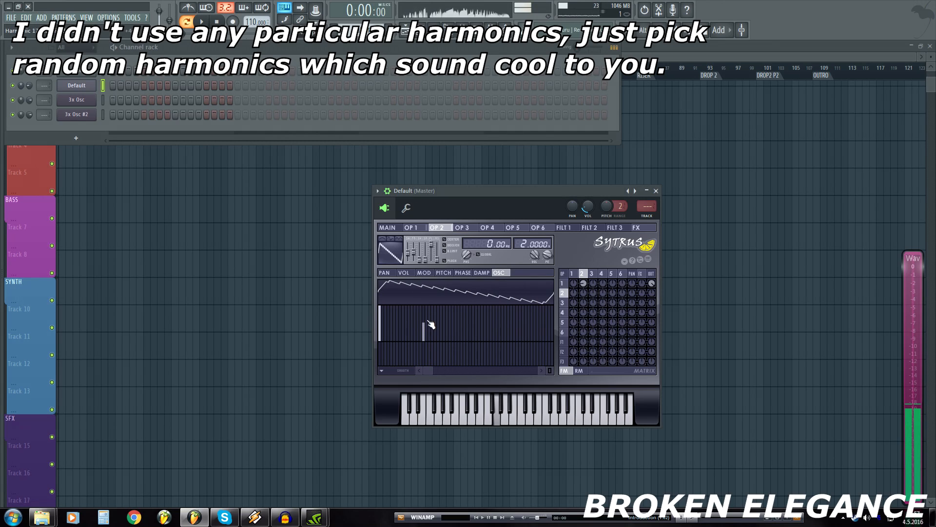
pyautogui.click(470, 328)
pyautogui.click(412, 320)
pyautogui.click(405, 323)
pyautogui.click(445, 325)
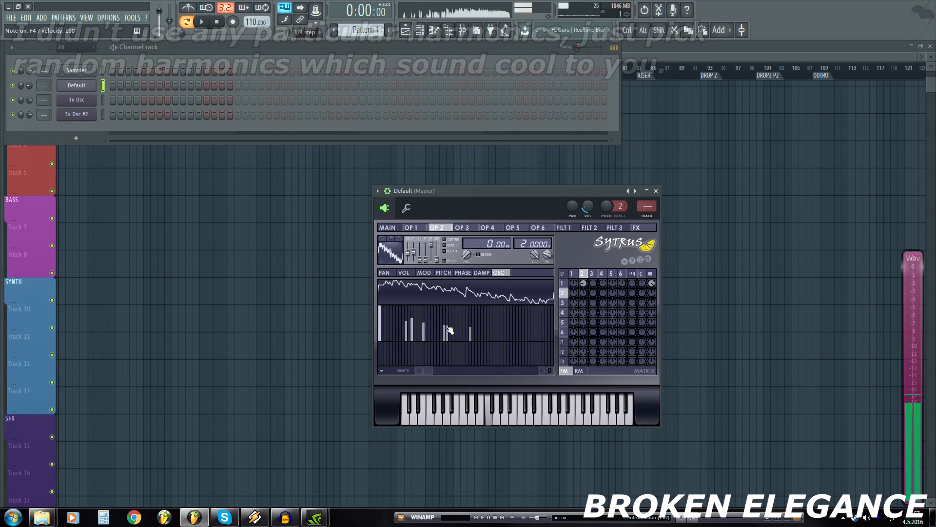
# Step: Set the operator 3 to 1 frequency modulation to 45% and raise three harmonics in operator 3, including harmonic 19 at 56%
pyautogui.click(592, 274)
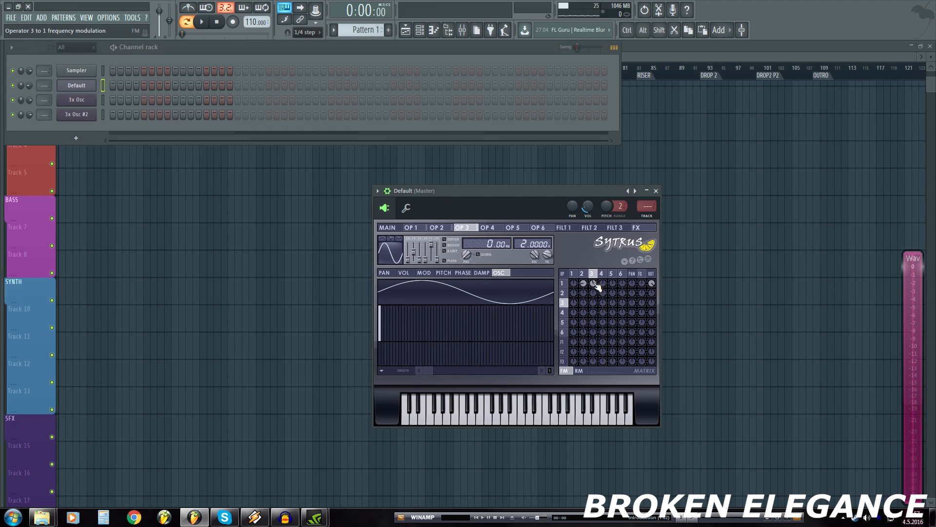
pyautogui.moveTo(593, 284); pyautogui.dragTo(594, 293)
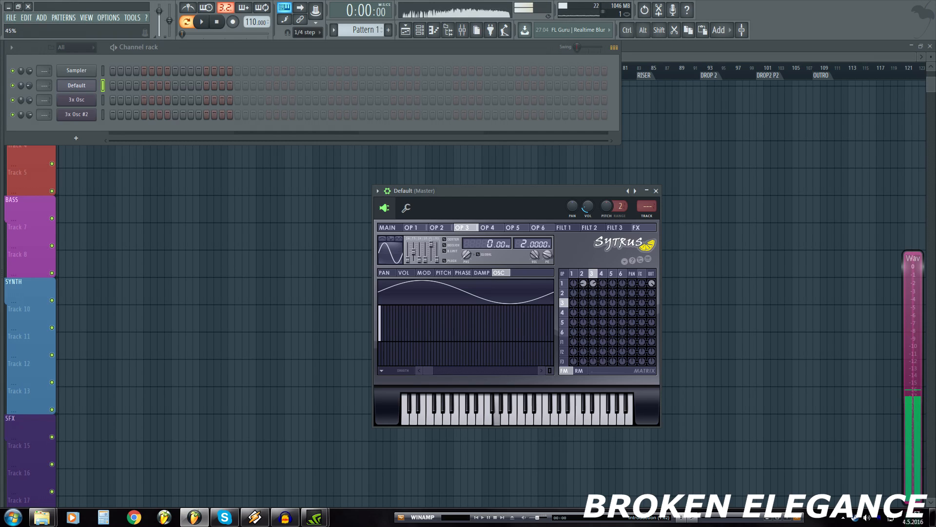
pyautogui.click(409, 322)
pyautogui.click(451, 326)
pyautogui.click(432, 322)
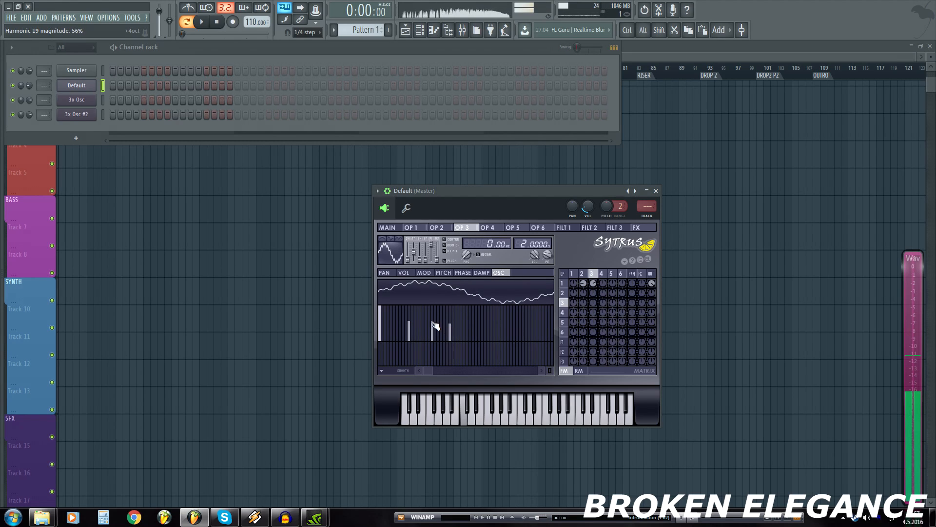
# Step: Raise two more upper harmonics in operator 3 to roughly half magnitude, compare the shape with operator 2's and play test notes
pyautogui.click(488, 326)
pyautogui.click(473, 324)
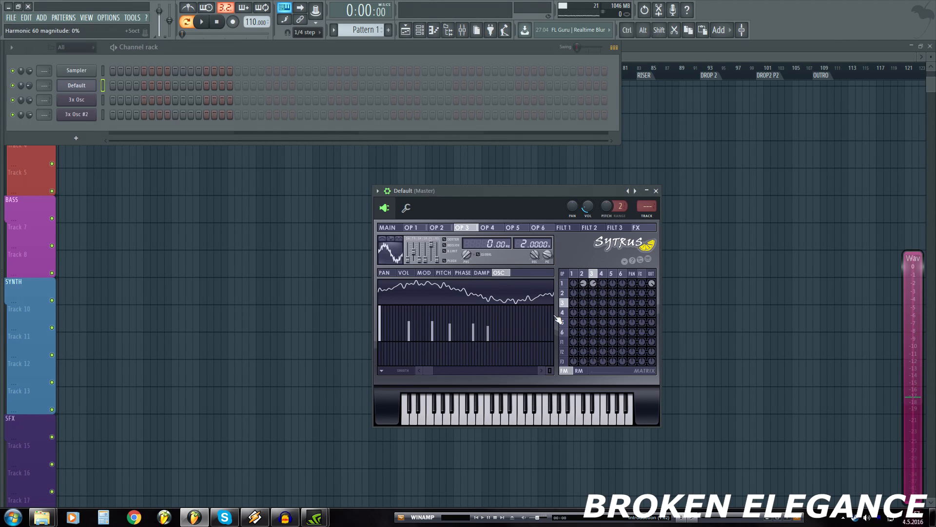
pyautogui.click(587, 275)
pyautogui.press('m')
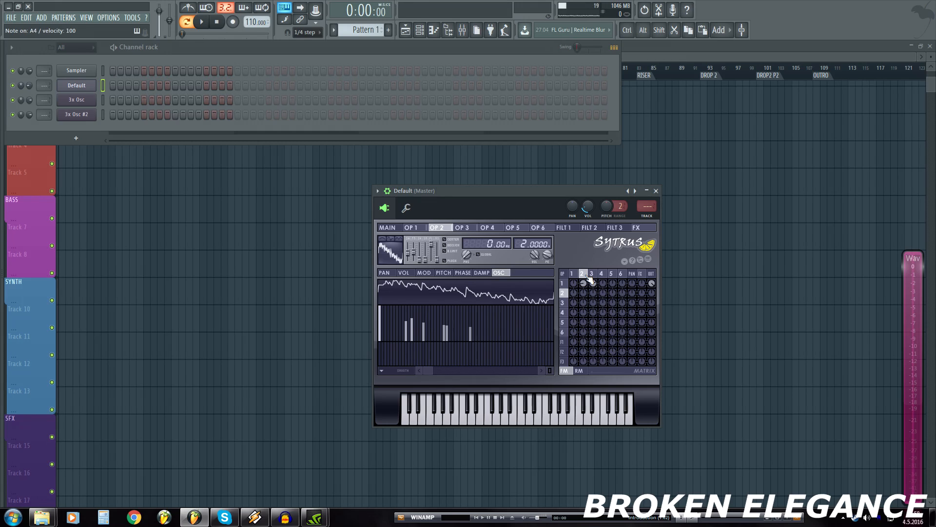
pyautogui.click(592, 276)
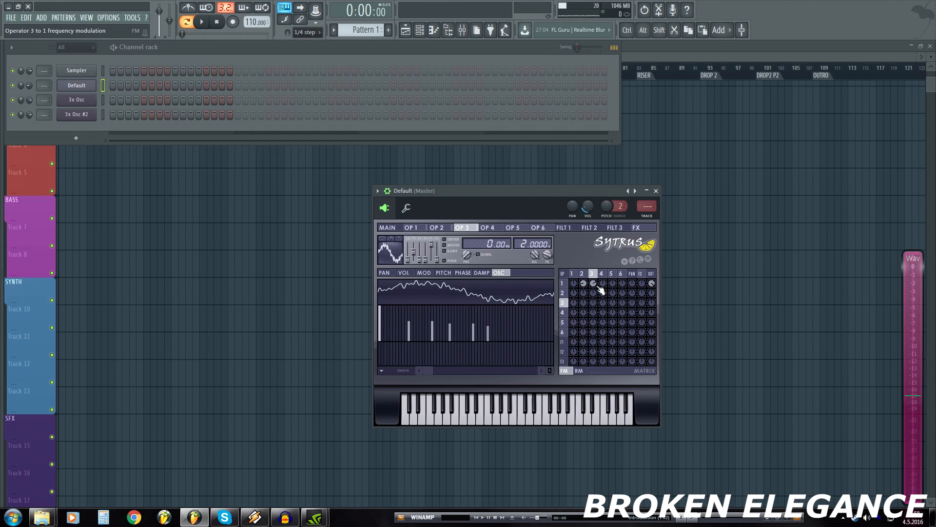
pyautogui.press('z')
# Step: Show the mixer and route the Sytrus instrument to mixer track 50 (L1)
pyautogui.press('F9')
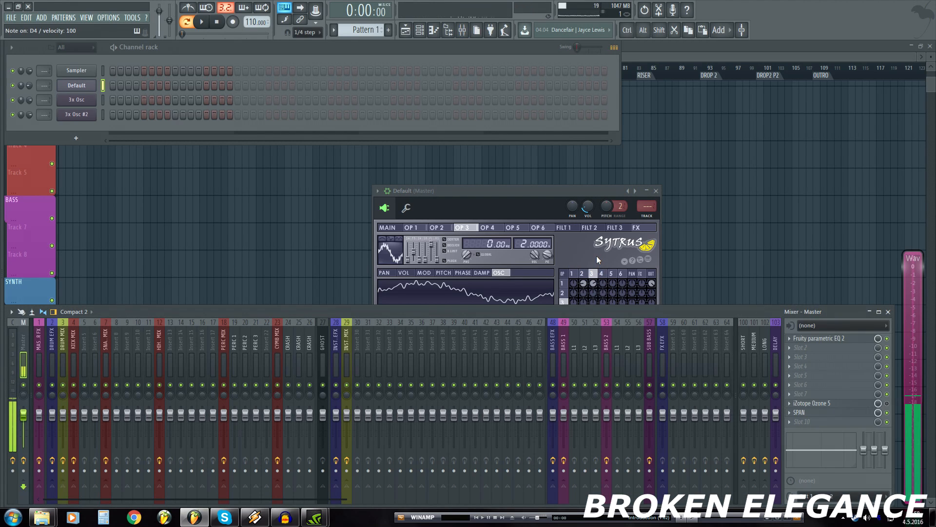
pyautogui.moveTo(646, 206); pyautogui.dragTo(647, 84)
pyautogui.click(699, 312)
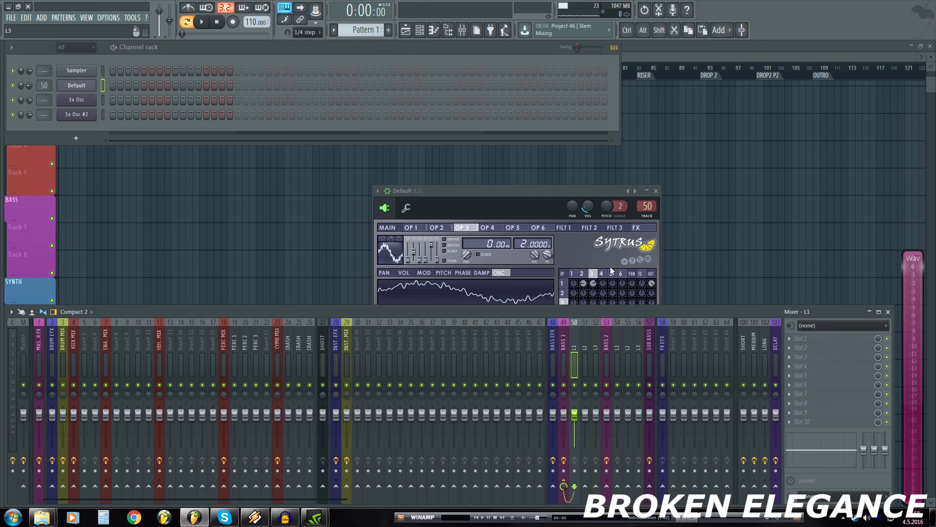
# Step: Examine the routing and effect slots of mixer tracks L1, L2 and BASS 1
pyautogui.click(586, 338)
pyautogui.click(573, 345)
pyautogui.click(566, 345)
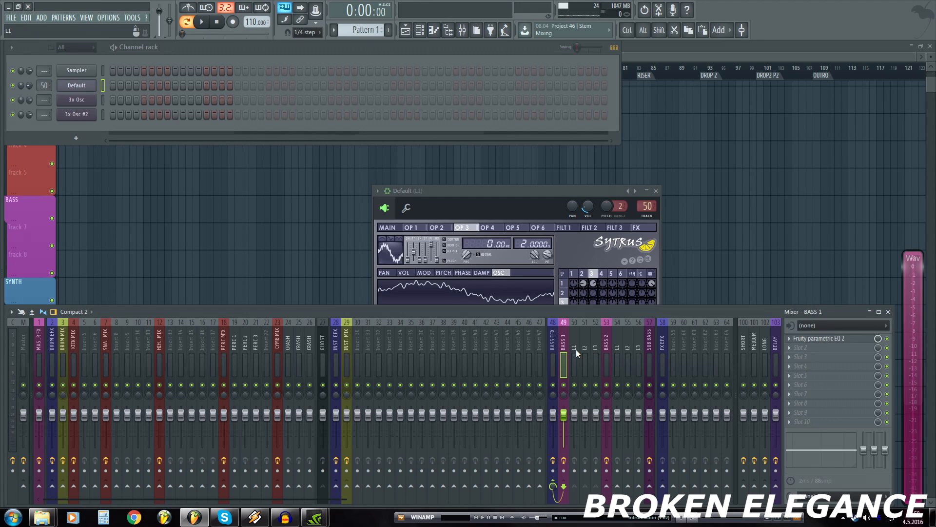
pyautogui.click(574, 344)
pyautogui.click(579, 346)
pyautogui.click(574, 344)
pyautogui.click(615, 285)
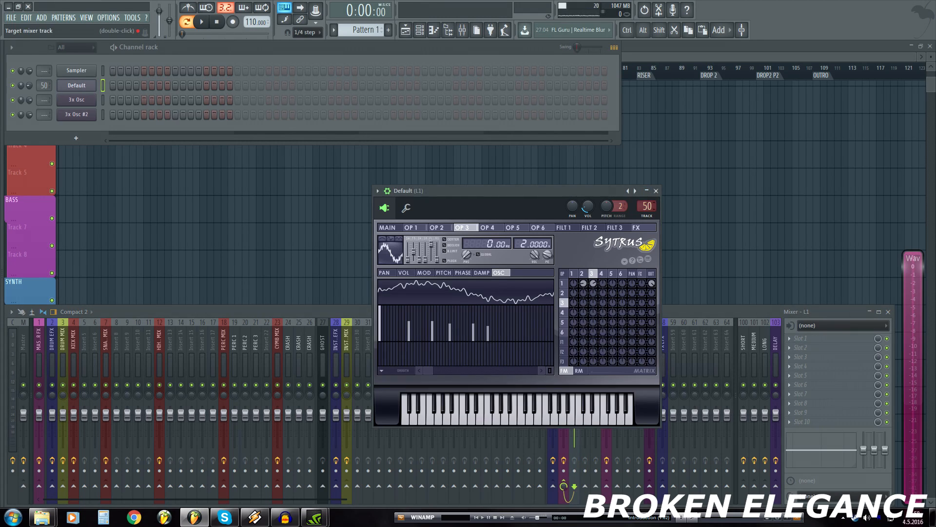
pyautogui.click(682, 309)
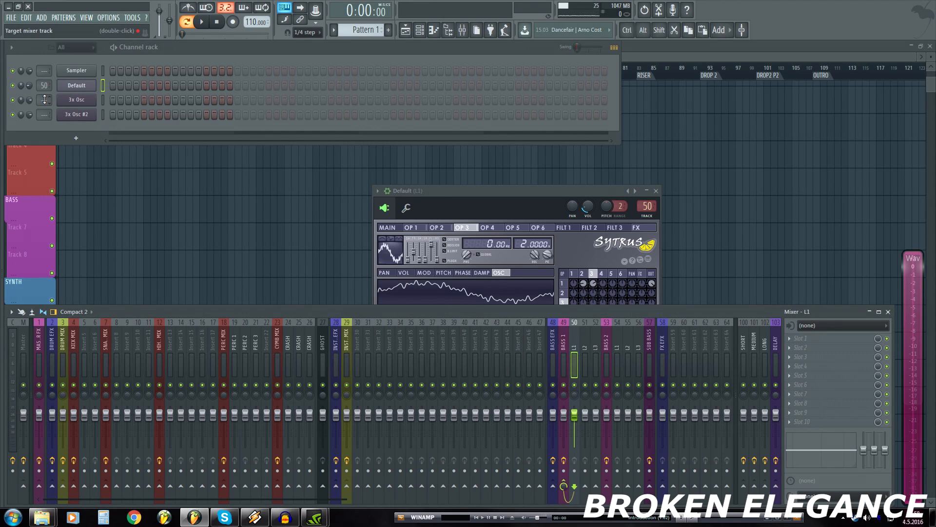
# Step: Route the 3x Osc channel to mixer track 51 (L2) and 3x Osc #2 to track 57 (SUB BASS)
pyautogui.moveTo(44, 100); pyautogui.dragTo(44, 75)
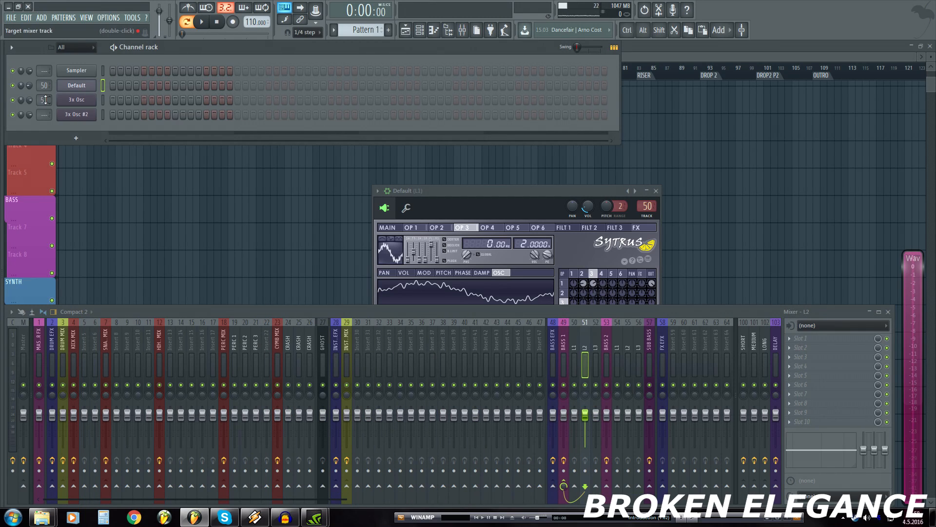
pyautogui.click(81, 101)
pyautogui.moveTo(44, 114); pyautogui.dragTo(44, 77)
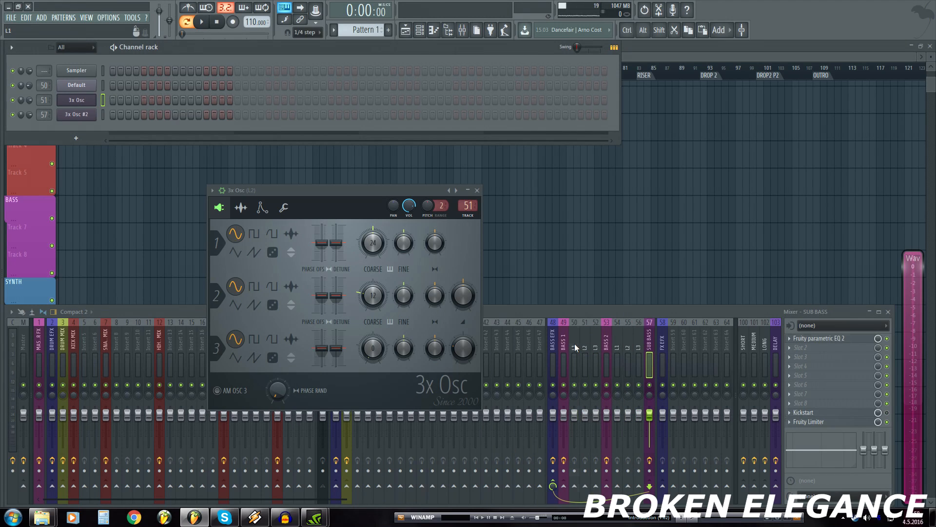
pyautogui.click(477, 191)
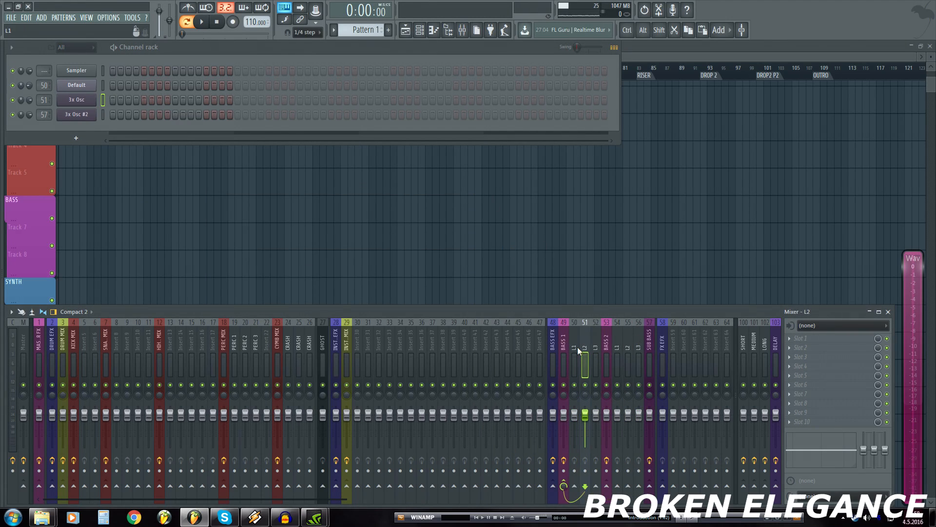
# Step: Reopen the Sytrus instrument and insert Fruity Parametric EQ 2 in the first effect slot of mixer track L1
pyautogui.click(568, 356)
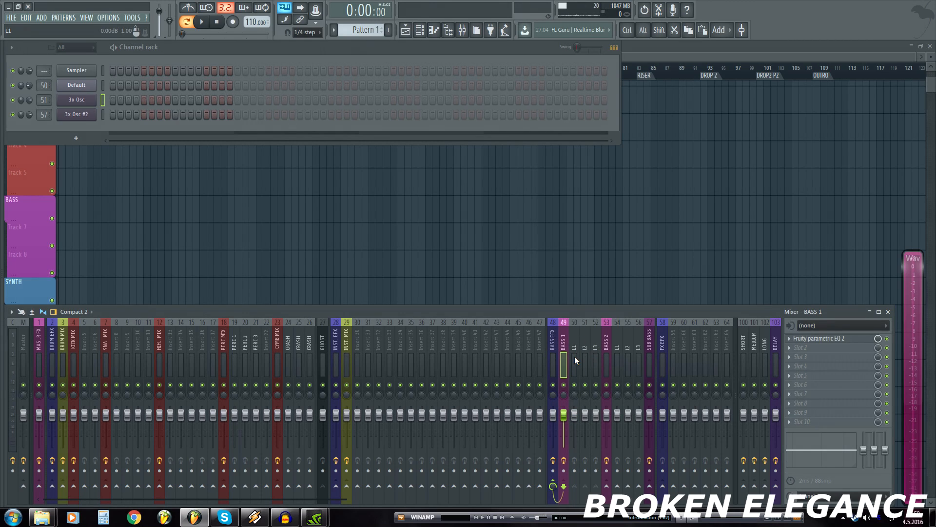
pyautogui.click(575, 360)
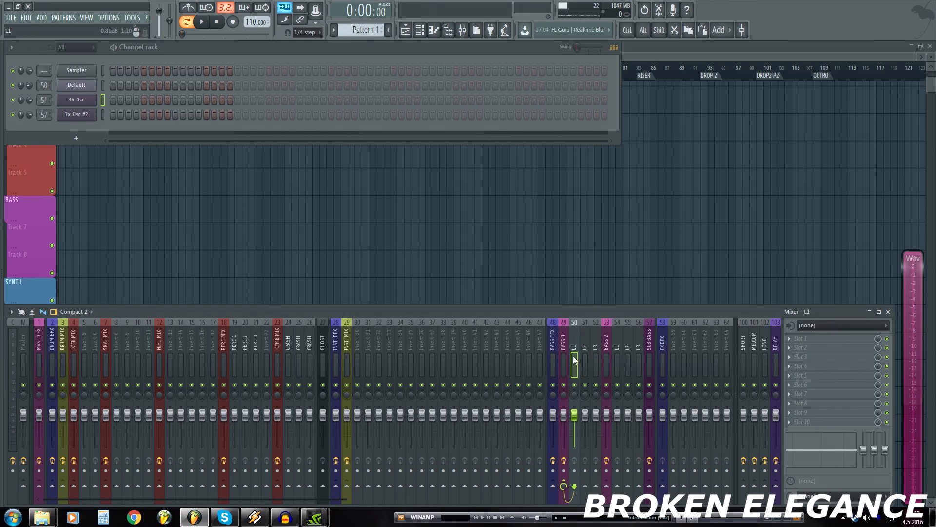
pyautogui.click(77, 85)
pyautogui.moveTo(452, 204); pyautogui.dragTo(283, 164)
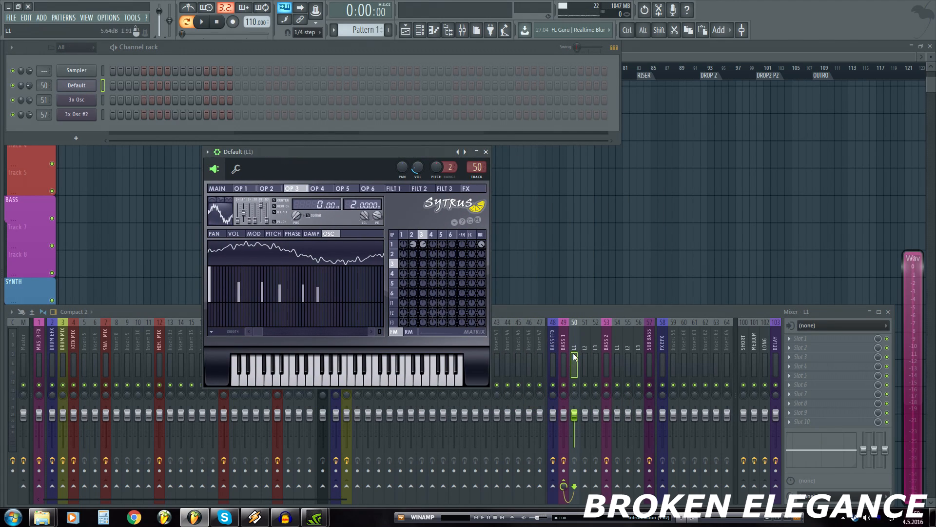
pyautogui.click(798, 339)
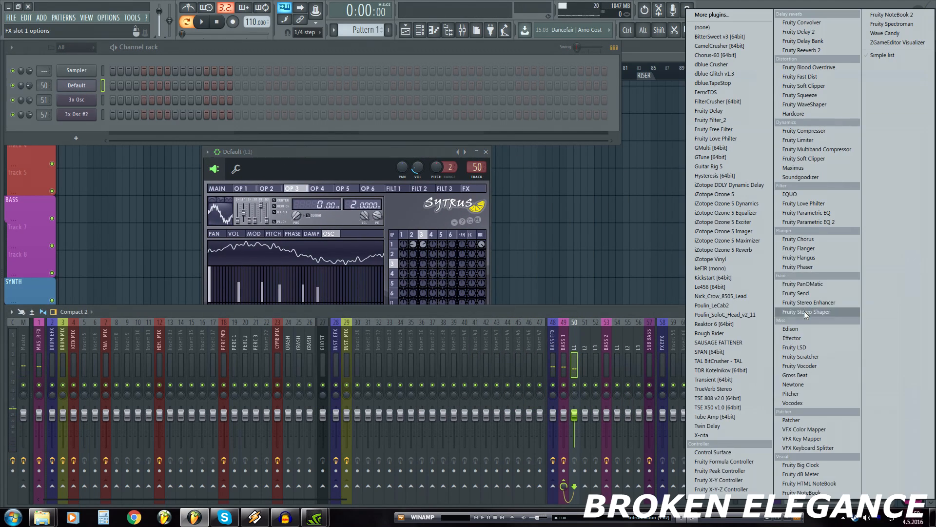
pyautogui.click(810, 222)
# Step: Load the EQ preset 40Hz + 18kHz cut, raise the low cut's frequency and bring the low-pass band slightly down
pyautogui.click(90, 167)
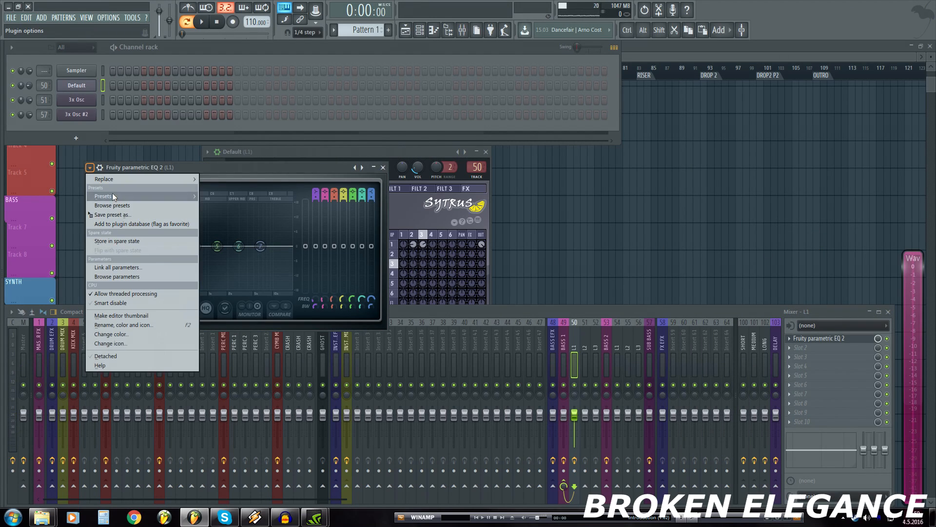
pyautogui.moveTo(115, 195)
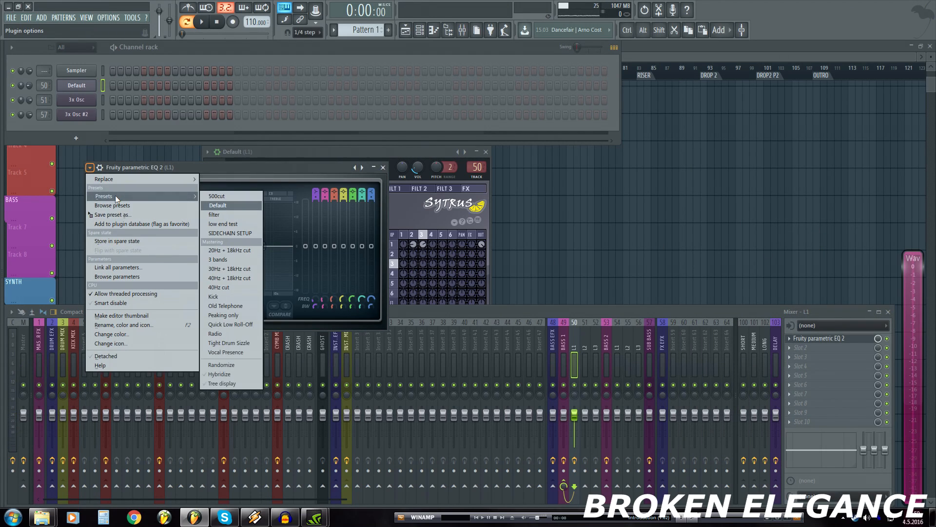
pyautogui.click(229, 278)
pyautogui.moveTo(112, 246); pyautogui.dragTo(124, 246)
pyautogui.moveTo(291, 247); pyautogui.dragTo(284, 247)
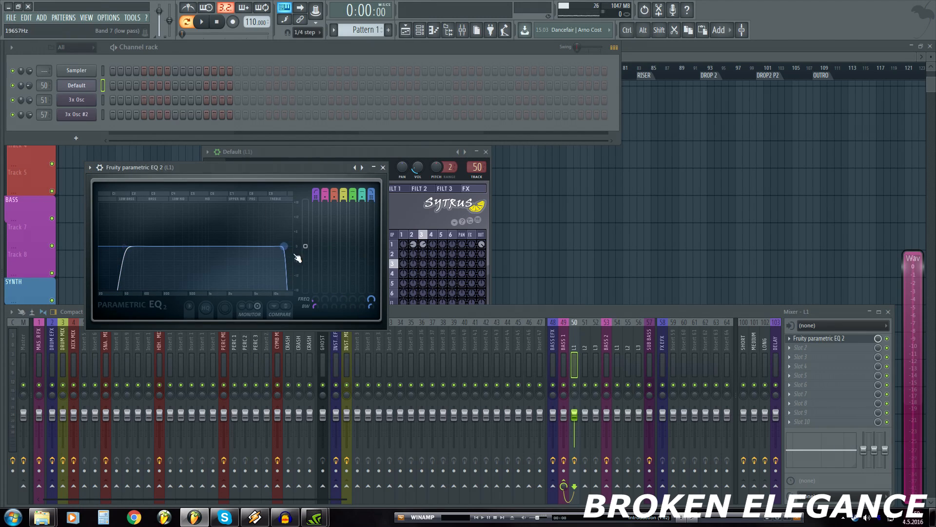
pyautogui.click(383, 167)
# Step: Insert CamelCrusher in the second effect slot of track L1 and place its window beside Sytrus
pyautogui.click(795, 348)
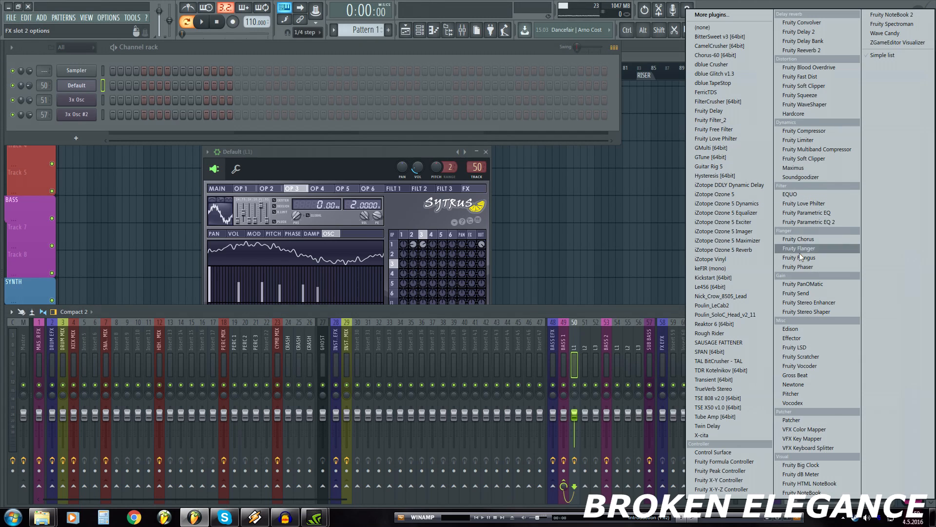
pyautogui.click(723, 47)
pyautogui.moveTo(498, 160); pyautogui.dragTo(619, 197)
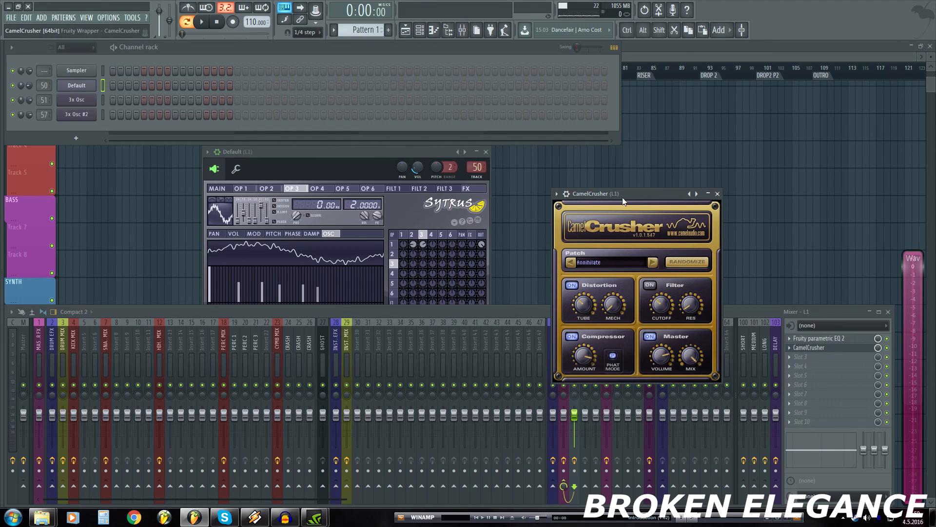
# Step: Play test notes through CamelCrusher's Annihilate patch and try a lower mix amount
pyautogui.press('z')
pyautogui.press('z')
pyautogui.press('z')
pyautogui.moveTo(687, 354); pyautogui.dragTo(666, 367)
pyautogui.press('z')
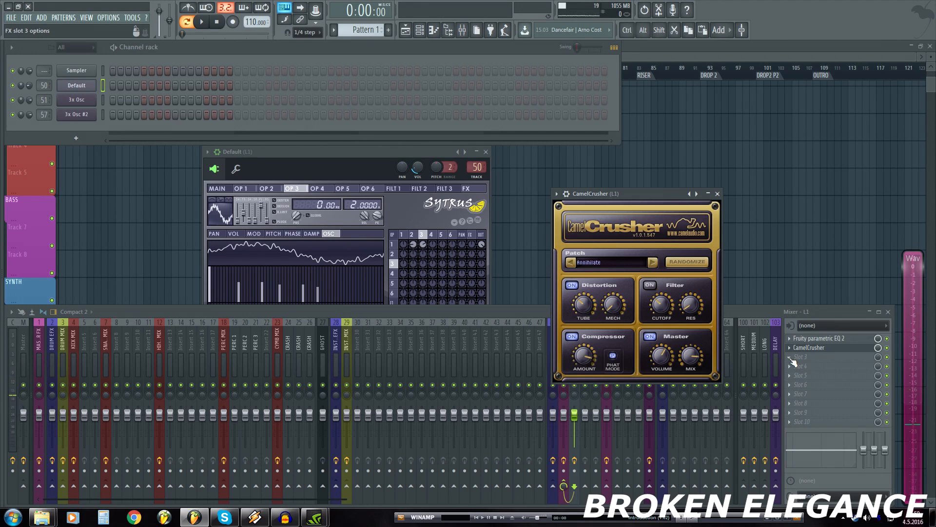
pyautogui.press('z')
pyautogui.press('x')
# Step: Try the British Clean patch in CamelCrusher with a test note and return to the Annihilate patch
pyautogui.click(653, 262)
pyautogui.press('z')
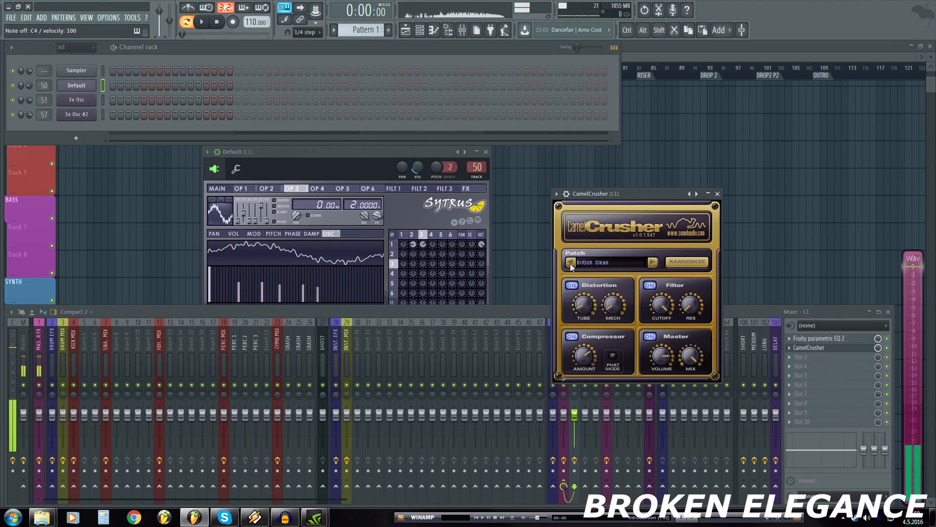
pyautogui.click(570, 263)
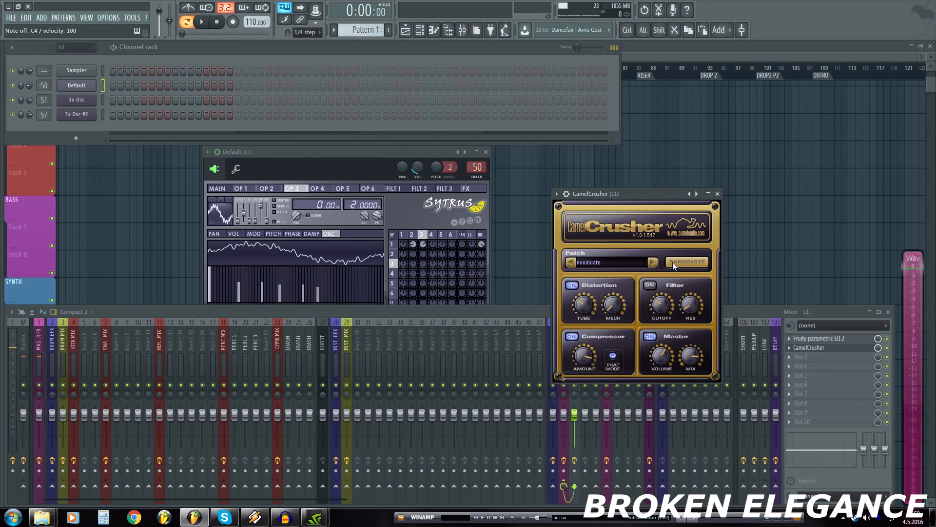
# Step: Insert Vocodex in the third effect slot of track L1 and move its window clear of the Sytrus controls
pyautogui.click(799, 357)
pyautogui.click(801, 401)
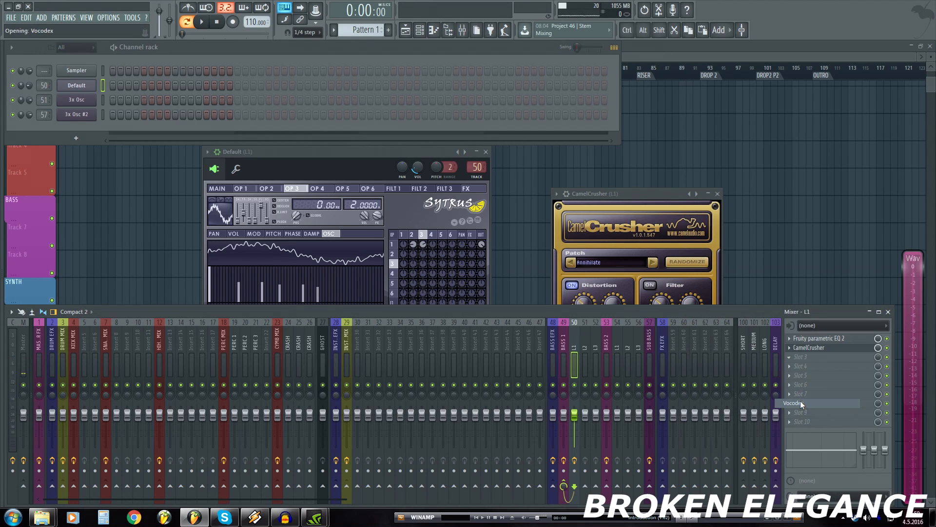
pyautogui.moveTo(490, 135); pyautogui.dragTo(495, 140)
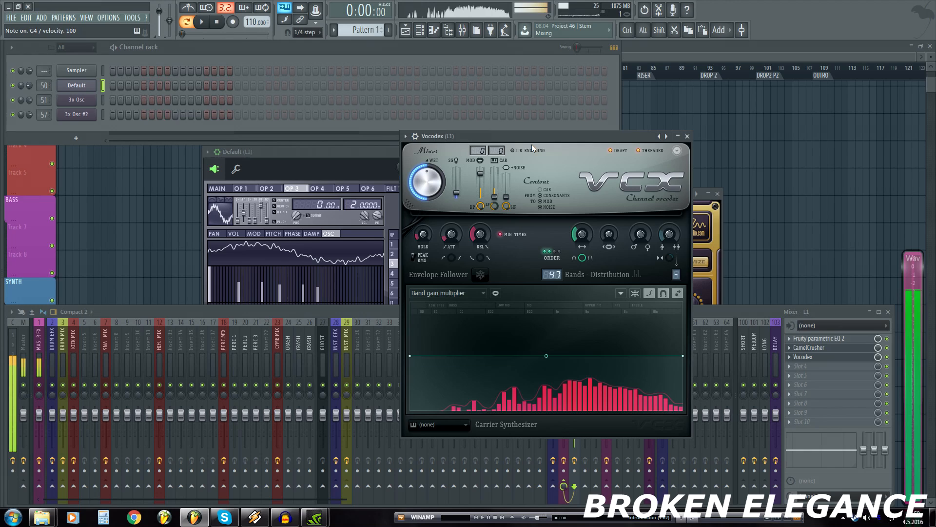
pyautogui.moveTo(587, 134); pyautogui.dragTo(408, 125)
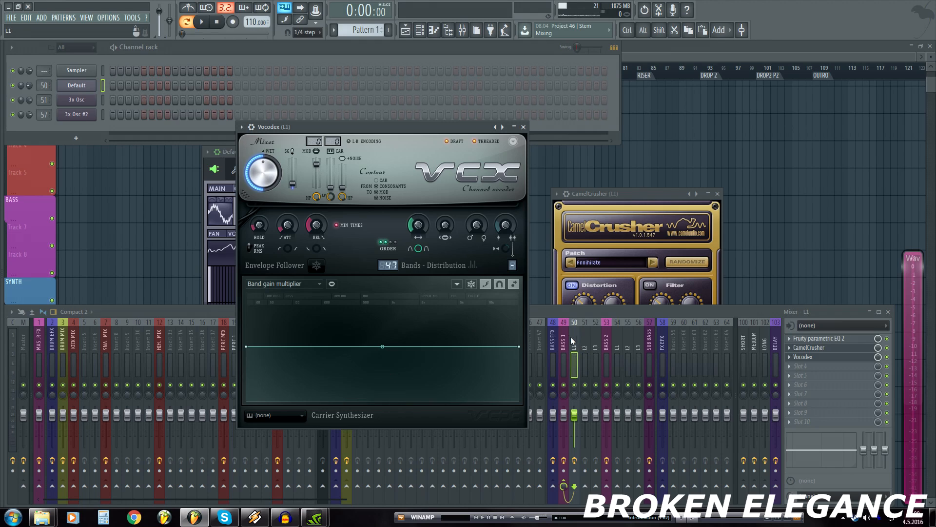
pyautogui.moveTo(437, 135); pyautogui.dragTo(659, 186)
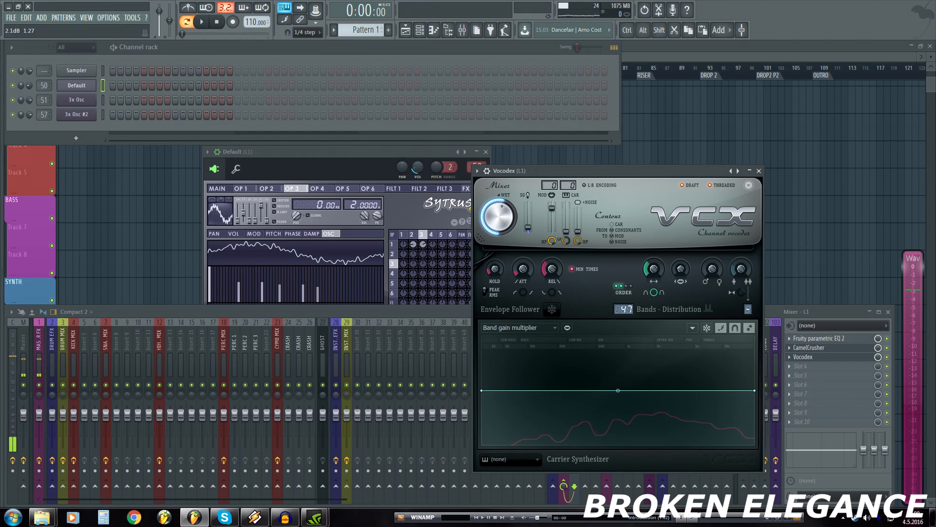
# Step: Set Vocodex's SG amount to 100%, minimise the modulator level, its filter and the release, and reduce the filter order to its lowest setting
pyautogui.moveTo(528, 228); pyautogui.dragTo(528, 222)
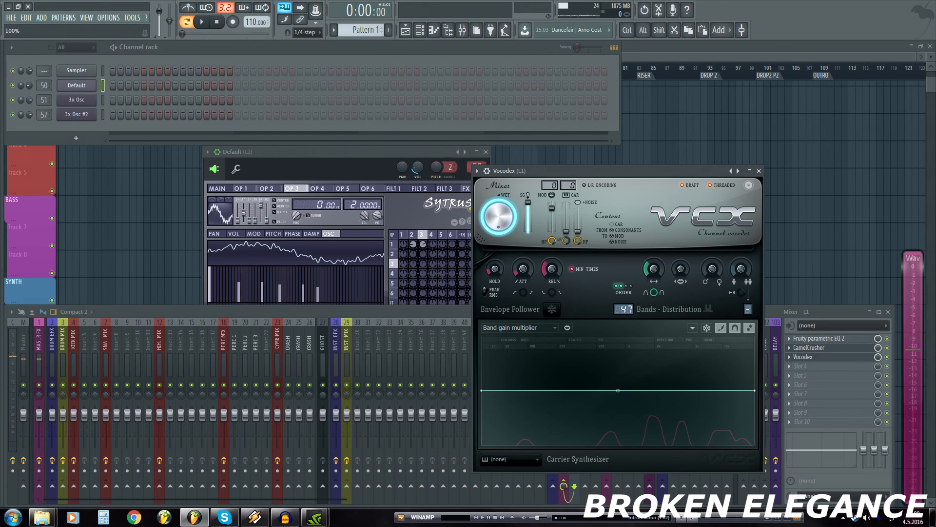
pyautogui.moveTo(552, 207); pyautogui.dragTo(551, 231)
pyautogui.moveTo(551, 240); pyautogui.dragTo(551, 243)
pyautogui.moveTo(552, 271); pyautogui.dragTo(552, 305)
pyautogui.click(617, 286)
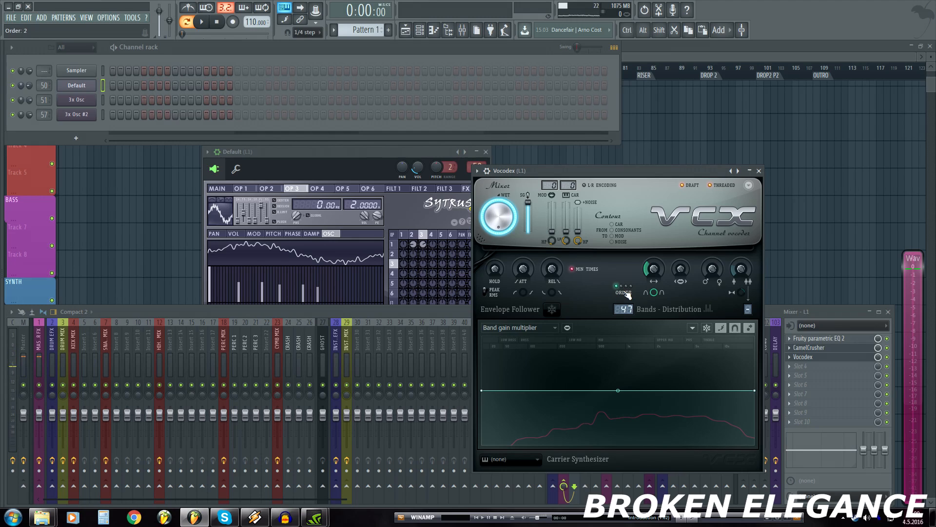
# Step: Set Vocodex to 34 bands, widen the bands and adjust the multiplier beside the band width
pyautogui.moveTo(624, 309); pyautogui.dragTo(624, 327)
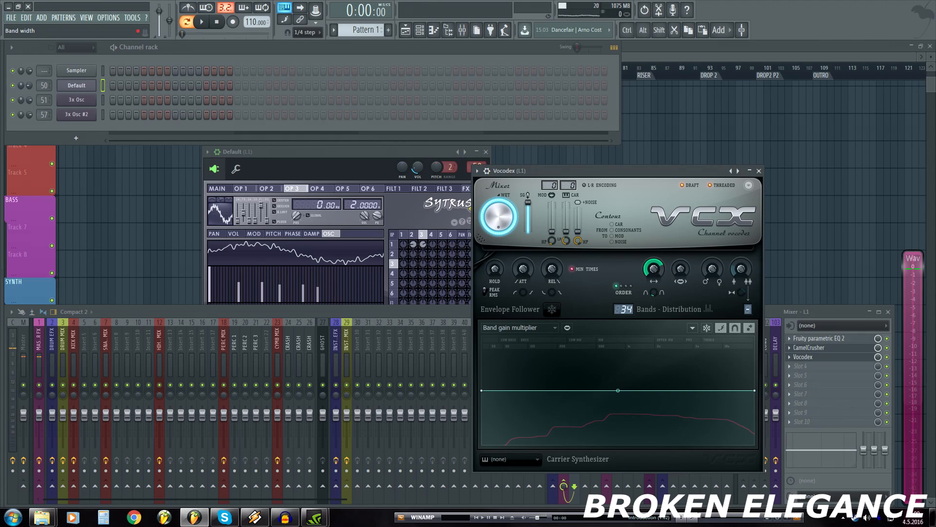
pyautogui.moveTo(680, 269)
pyautogui.mouseDown()
pyautogui.moveTo(680, 288)
pyautogui.moveTo(681, 253)
pyautogui.mouseUp()
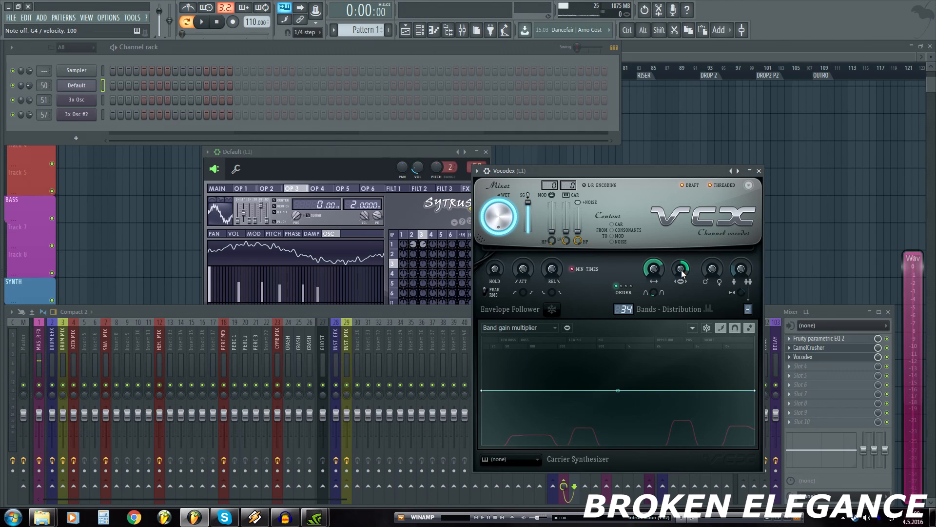
pyautogui.moveTo(682, 273); pyautogui.dragTo(682, 293)
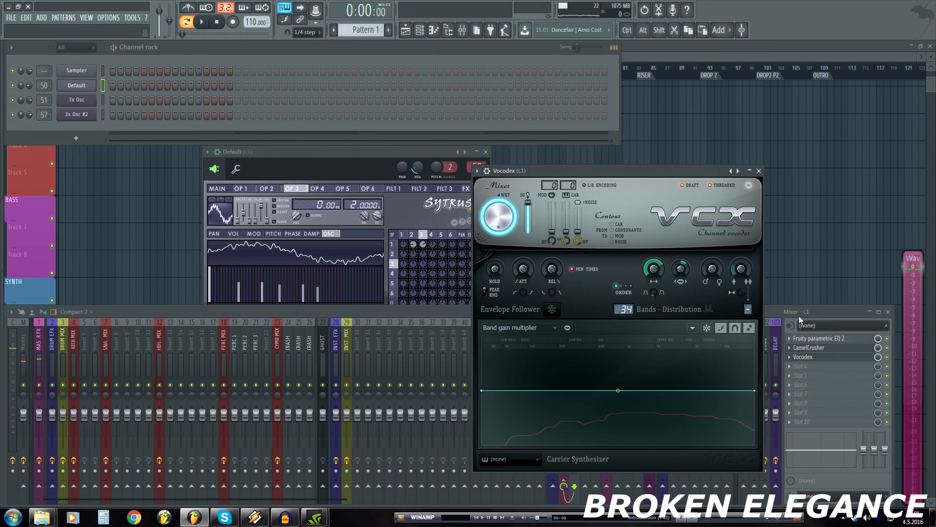
# Step: Lower track L1's volume to about 45% and set the Vocodex multiplier beside the band width to about x2.022
pyautogui.click(819, 310)
pyautogui.moveTo(574, 415); pyautogui.dragTo(577, 431)
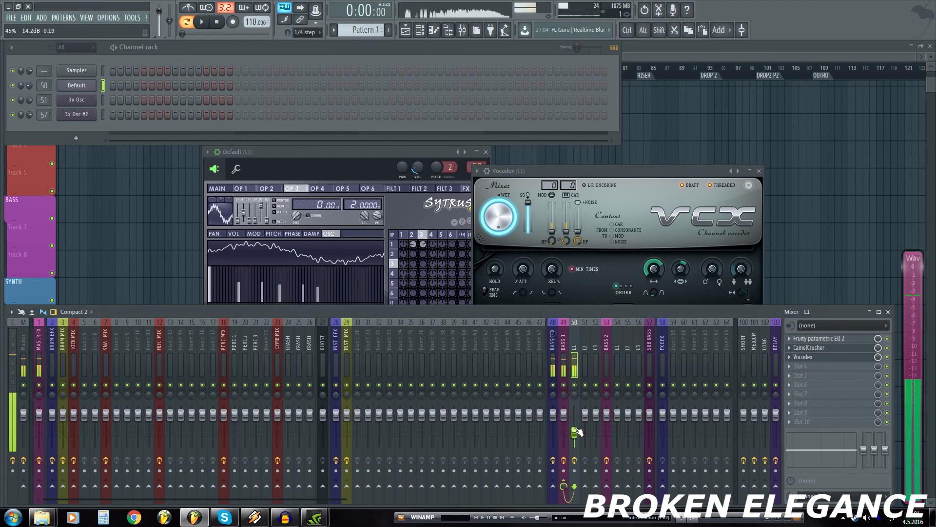
pyautogui.click(645, 169)
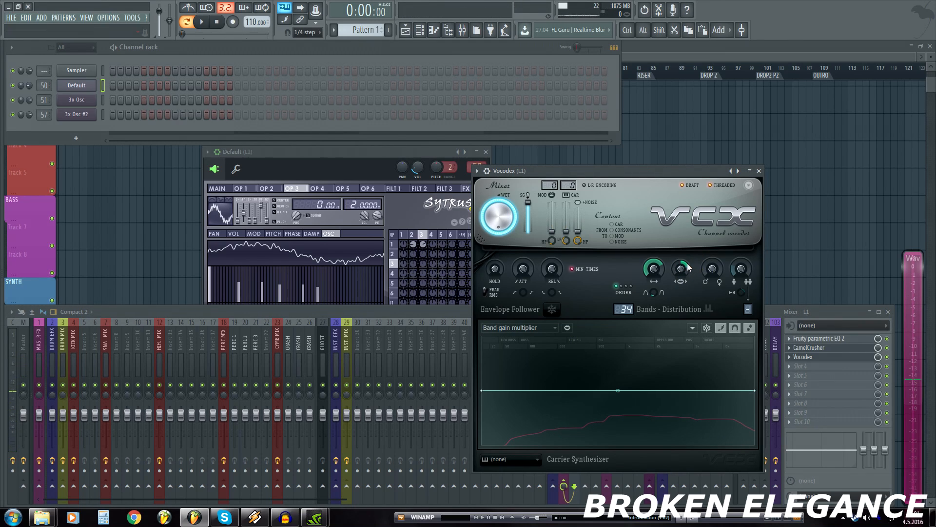
pyautogui.moveTo(684, 270); pyautogui.dragTo(683, 276)
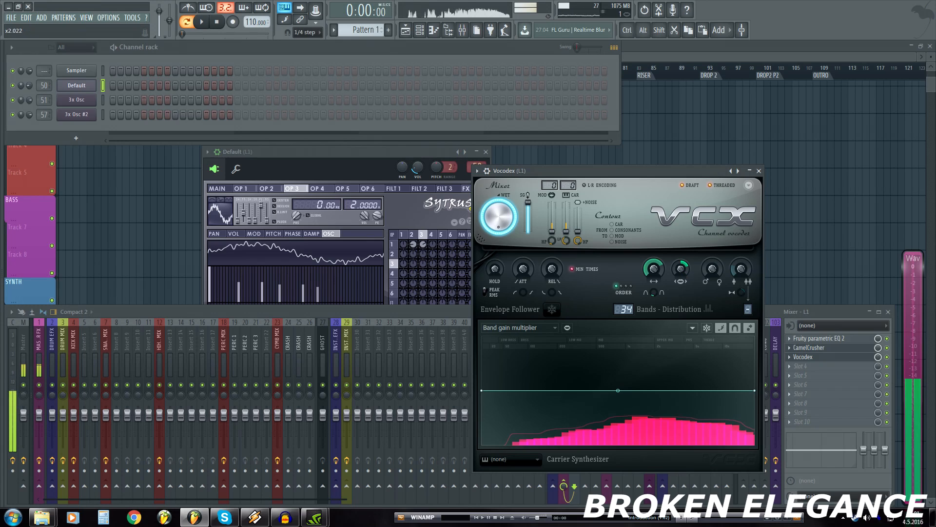
# Step: Adjust Vocodex's modulator pitch shift and the unison amount beside it, with the unison order at 2
pyautogui.moveTo(705, 271)
pyautogui.mouseDown()
pyautogui.moveTo(706, 293)
pyautogui.moveTo(711, 259)
pyautogui.moveTo(711, 288)
pyautogui.mouseUp()
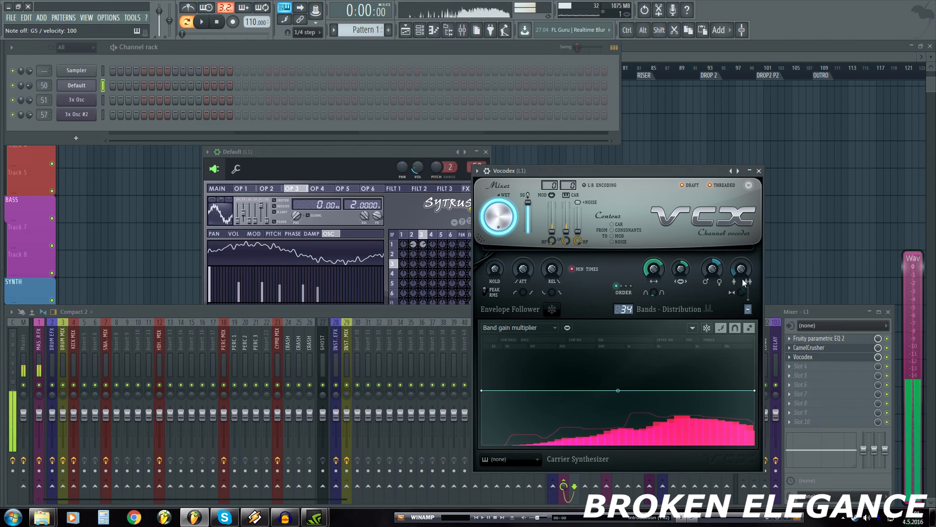
pyautogui.moveTo(742, 295); pyautogui.dragTo(746, 301)
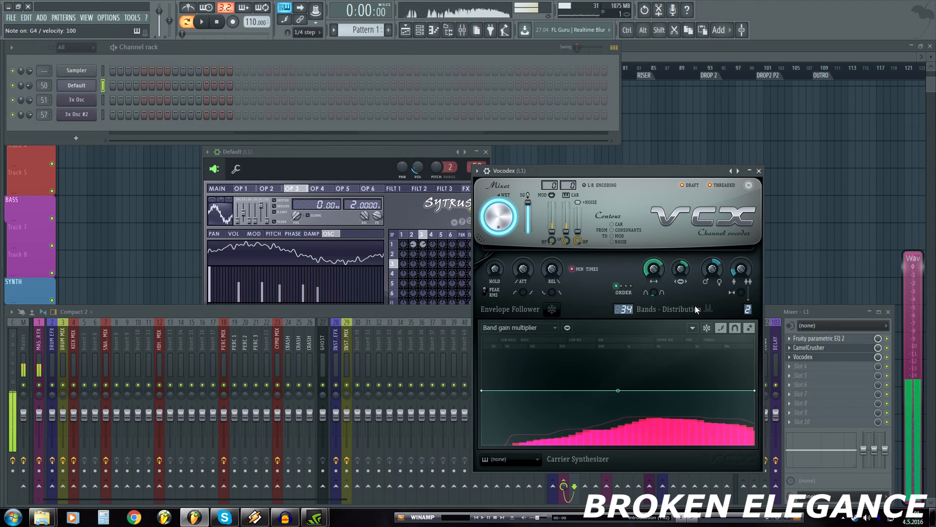
# Step: Bend Vocodex's band distribution curve upward at its midpoint and close the plugin window
pyautogui.click(555, 328)
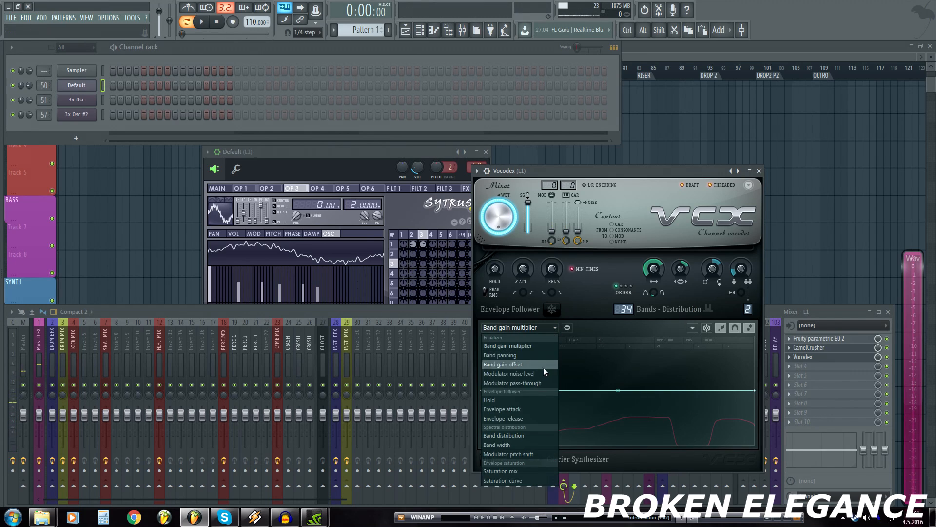
pyautogui.click(529, 436)
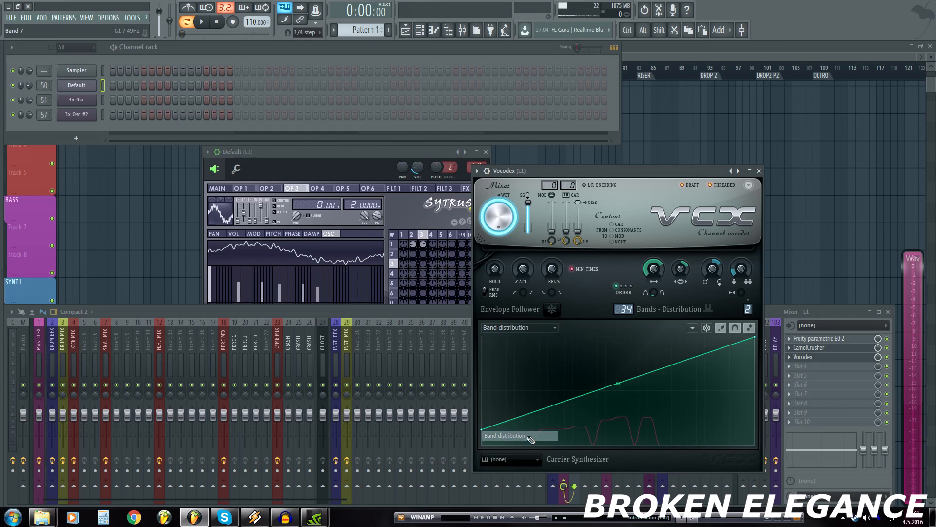
pyautogui.moveTo(618, 385); pyautogui.dragTo(618, 365)
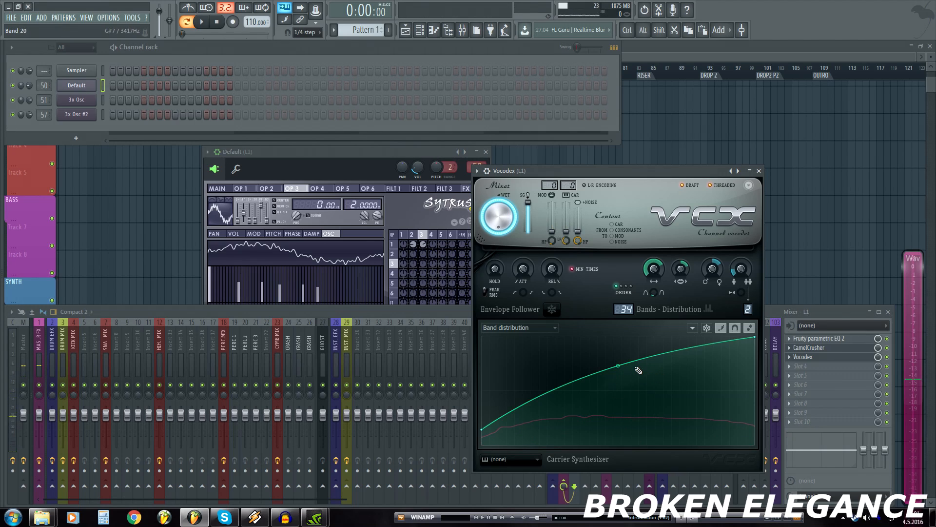
pyautogui.click(758, 171)
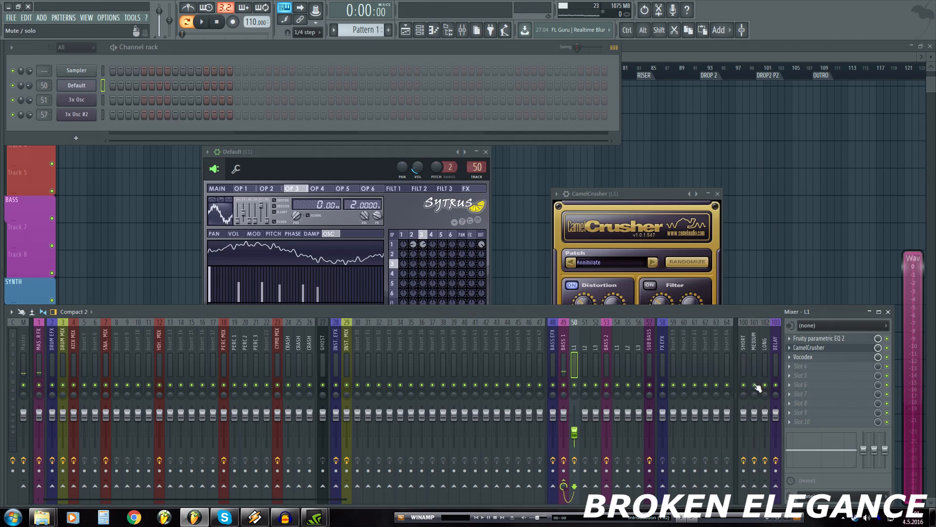
# Step: Insert CamelCrusher in the fourth effect slot of track L1, select its American Crunch patch and close both CamelCrusher windows
pyautogui.click(782, 367)
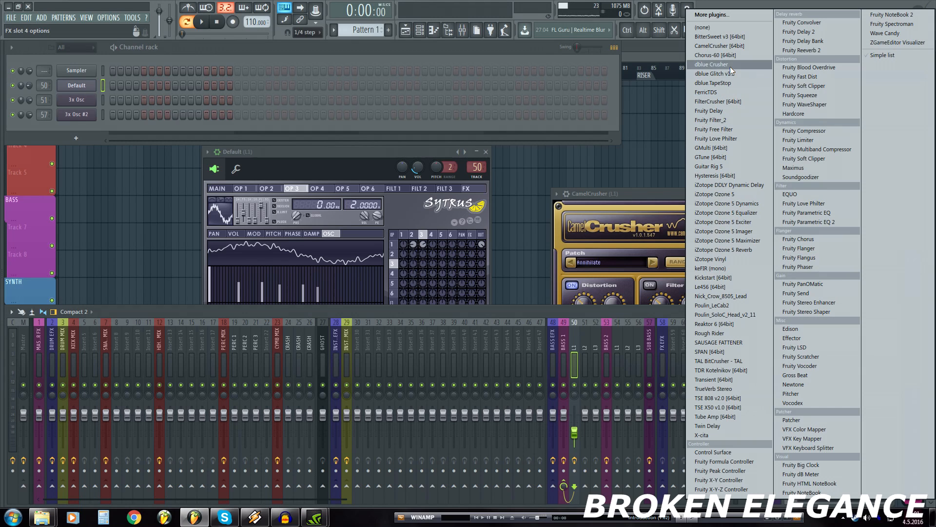
pyautogui.click(717, 46)
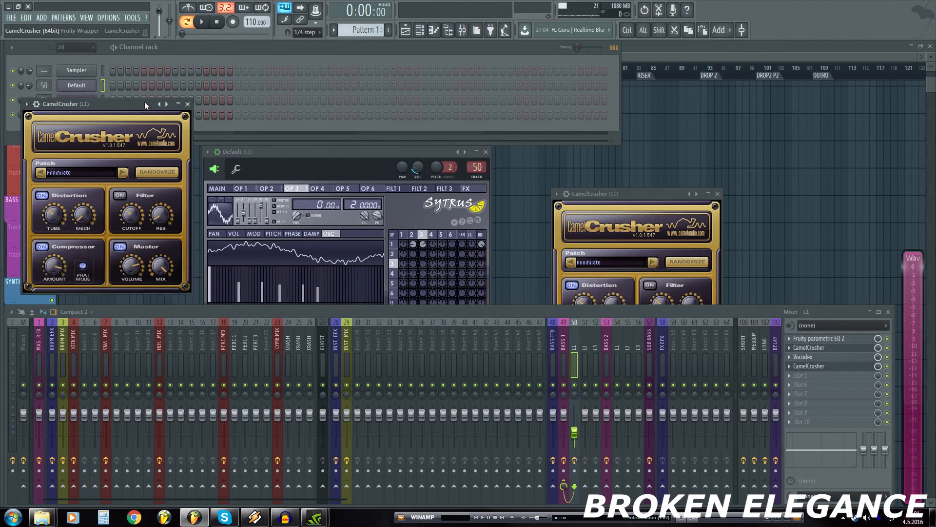
pyautogui.moveTo(144, 102); pyautogui.dragTo(632, 191)
pyautogui.click(610, 262)
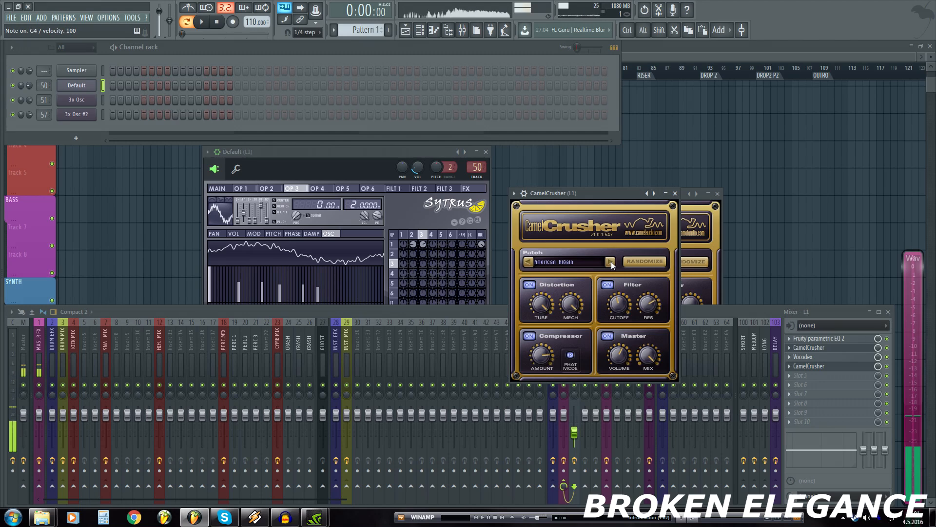
pyautogui.click(528, 261)
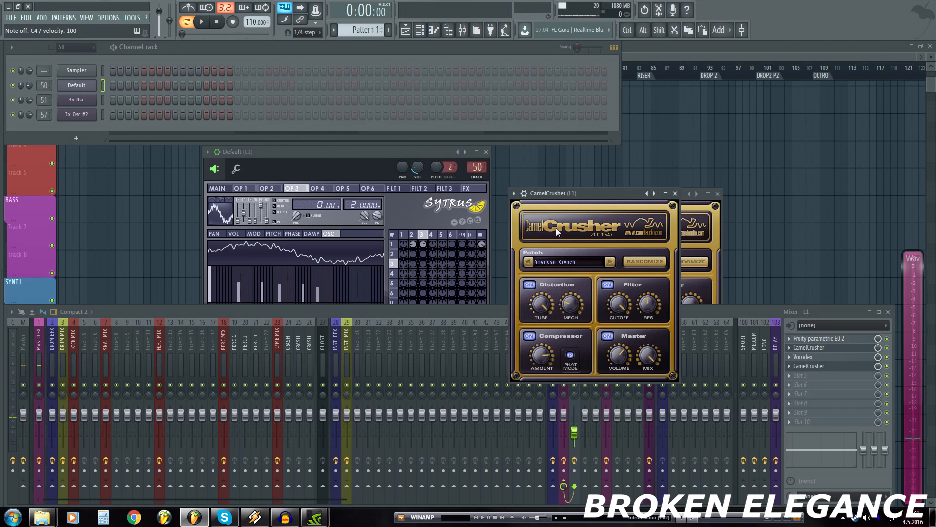
pyautogui.click(675, 193)
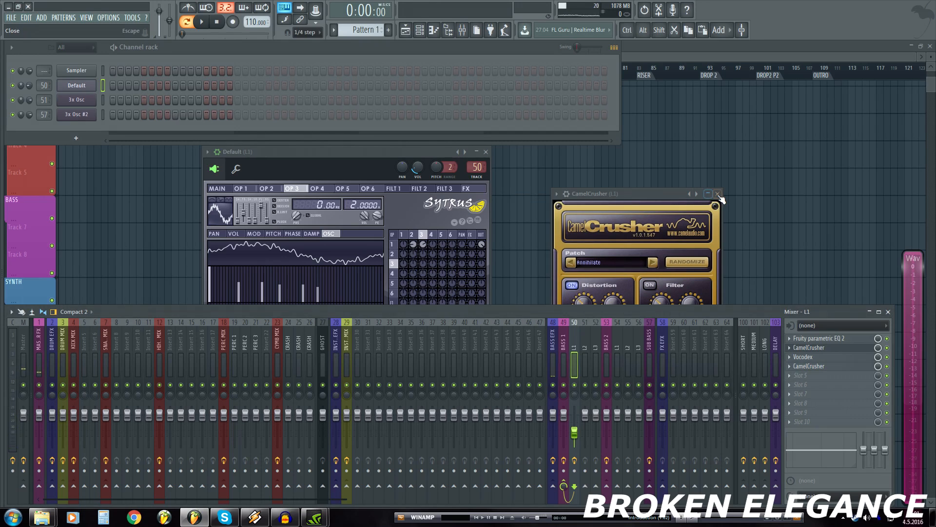
pyautogui.click(717, 194)
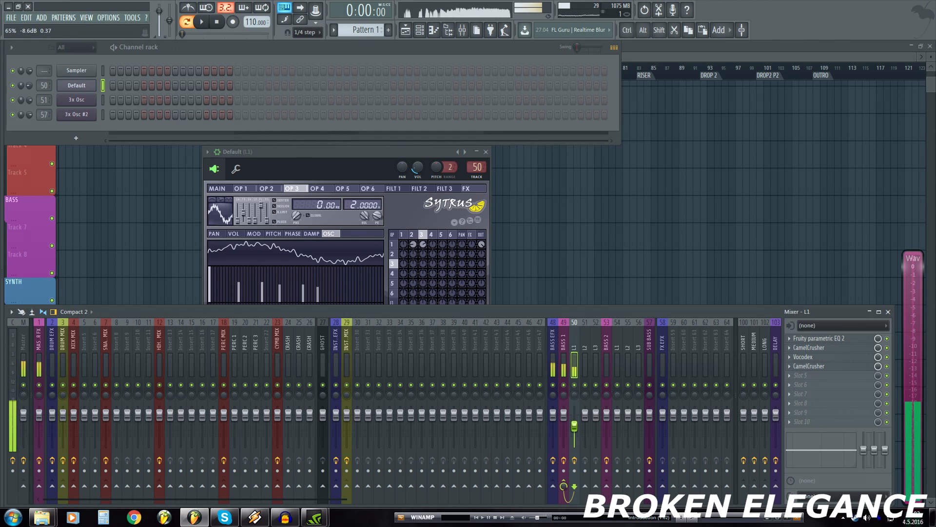
# Step: Raise track L1's volume to about 98% and check the settings of the CamelCrusher in the fourth slot
pyautogui.click(810, 365)
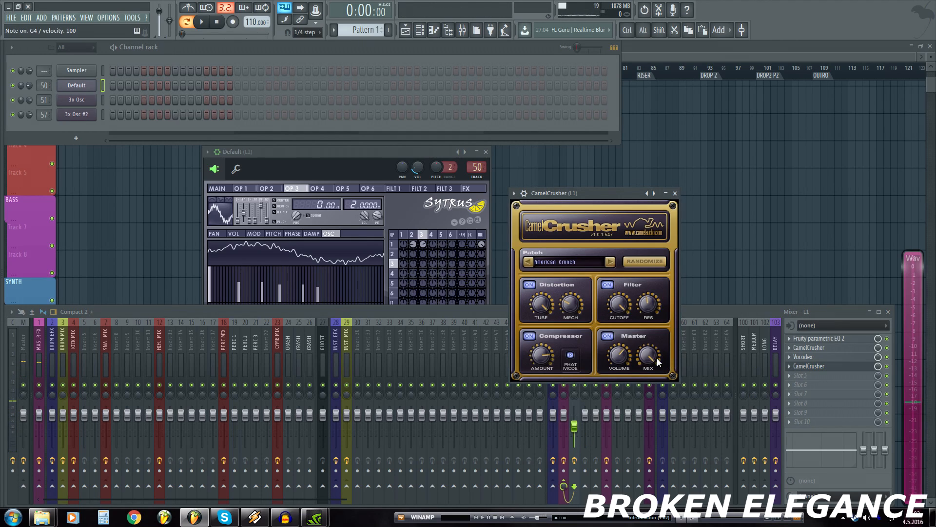
pyautogui.click(675, 194)
pyautogui.moveTo(574, 425); pyautogui.dragTo(574, 416)
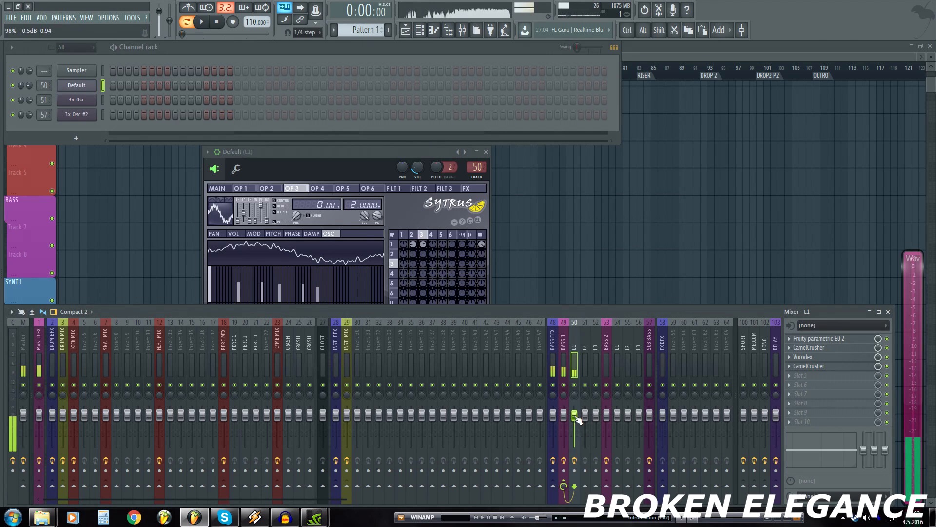
pyautogui.click(809, 364)
pyautogui.click(810, 366)
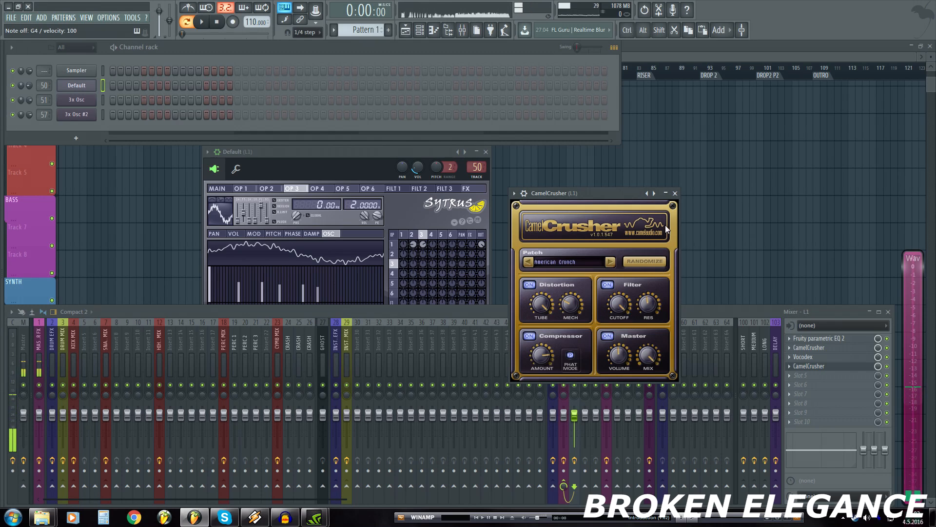
pyautogui.click(675, 193)
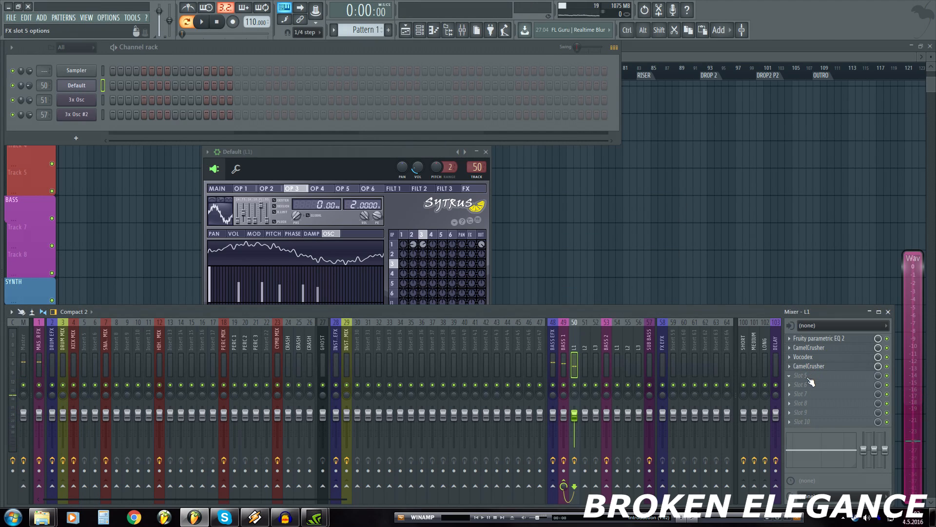
# Step: Insert Fruity Parametric EQ 2 in the fifth effect slot of track L1 and move its window clear of Sytrus
pyautogui.click(791, 378)
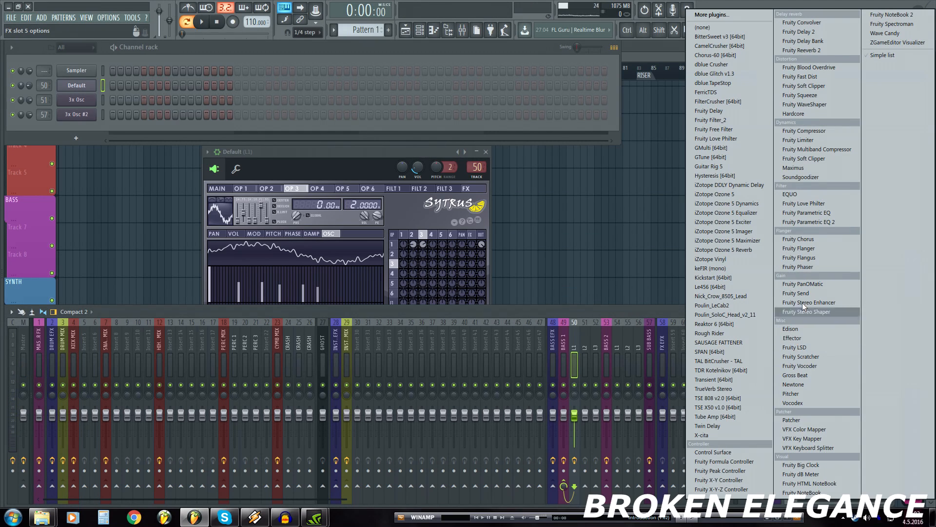
pyautogui.click(817, 224)
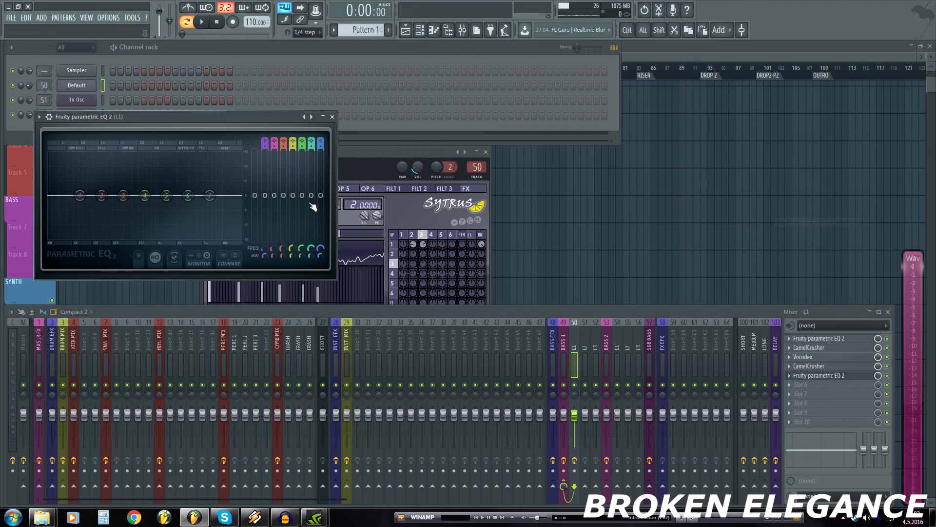
pyautogui.moveTo(192, 118); pyautogui.dragTo(648, 261)
# Step: Turn band 1 of the new EQ into a steep high pass at about 74 Hz and play a note to check it
pyautogui.moveTo(539, 335); pyautogui.dragTo(554, 378)
pyautogui.rightClick(554, 379)
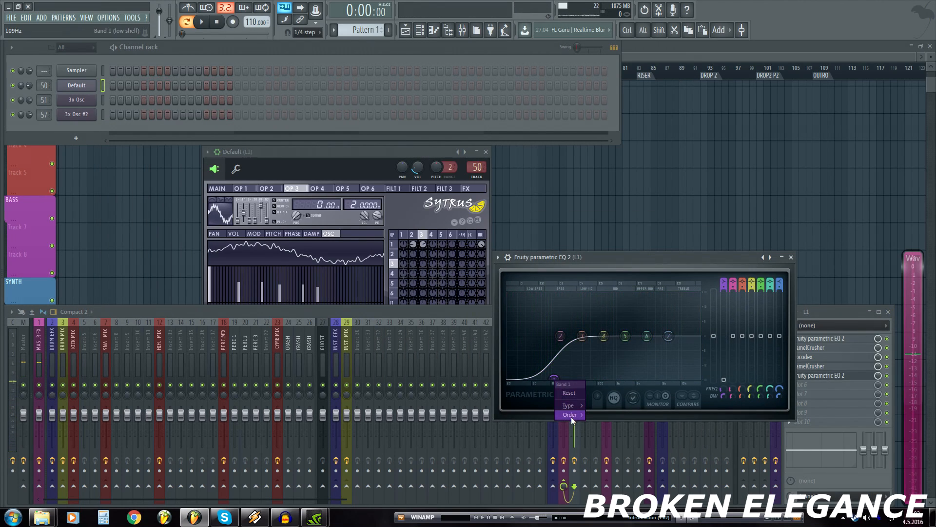
pyautogui.click(590, 415)
pyautogui.rightClick(555, 379)
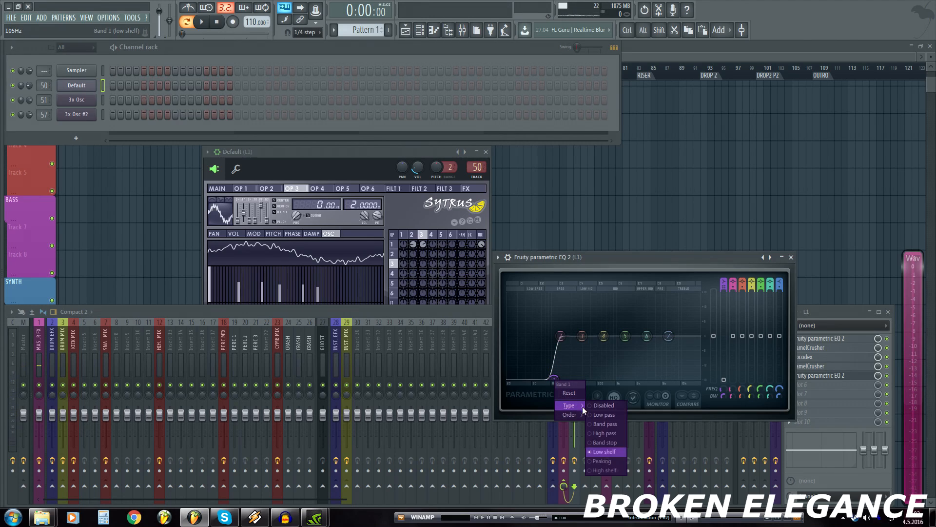
pyautogui.click(591, 433)
pyautogui.moveTo(554, 347)
pyautogui.mouseDown()
pyautogui.moveTo(543, 352)
pyautogui.moveTo(549, 360)
pyautogui.mouseUp()
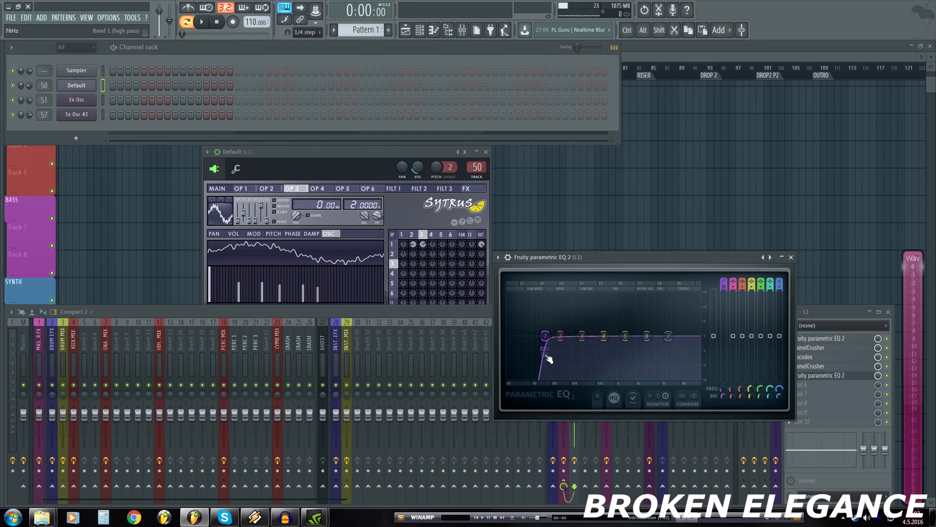
pyautogui.press('b')
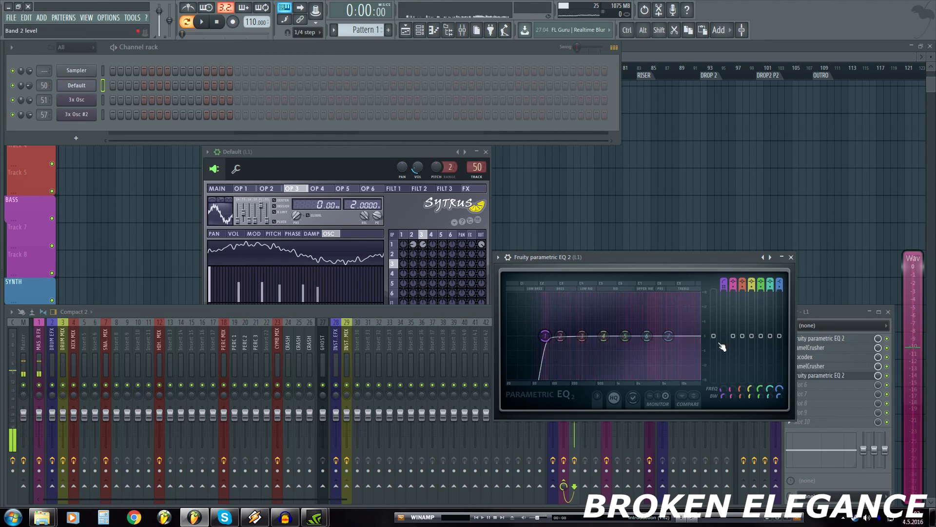
# Step: Make EQ band 7 a Steep 4 low pass at about 7455 Hz and close the EQ
pyautogui.rightClick(669, 339)
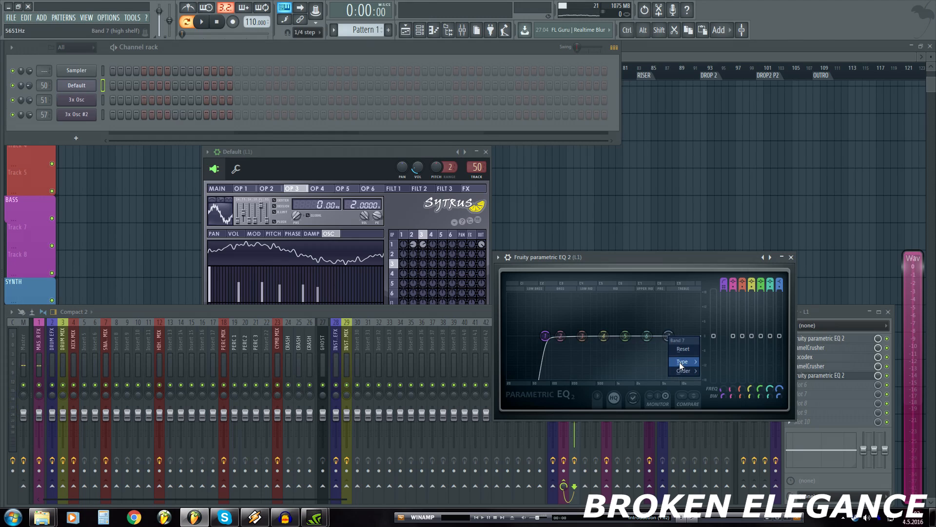
pyautogui.moveTo(680, 362)
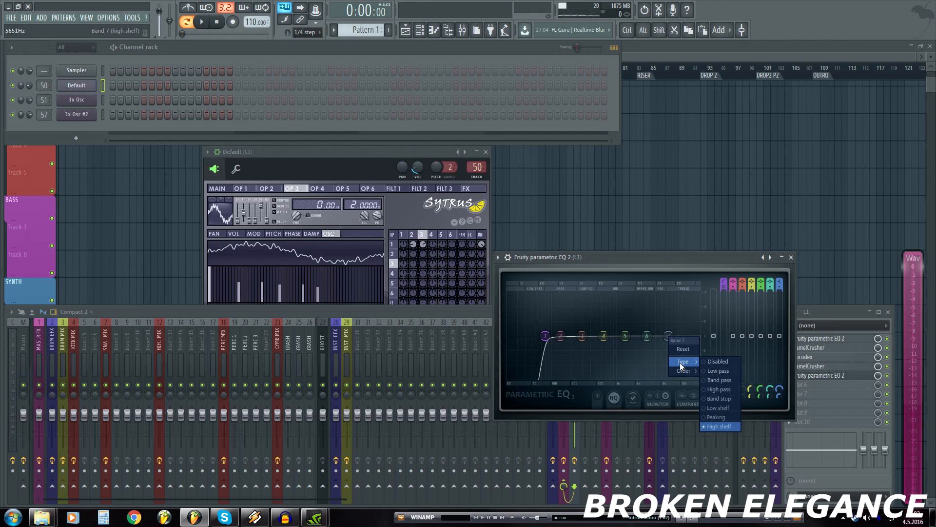
pyautogui.click(706, 370)
pyautogui.moveTo(668, 336)
pyautogui.mouseDown()
pyautogui.moveTo(638, 344)
pyautogui.moveTo(667, 342)
pyautogui.mouseUp()
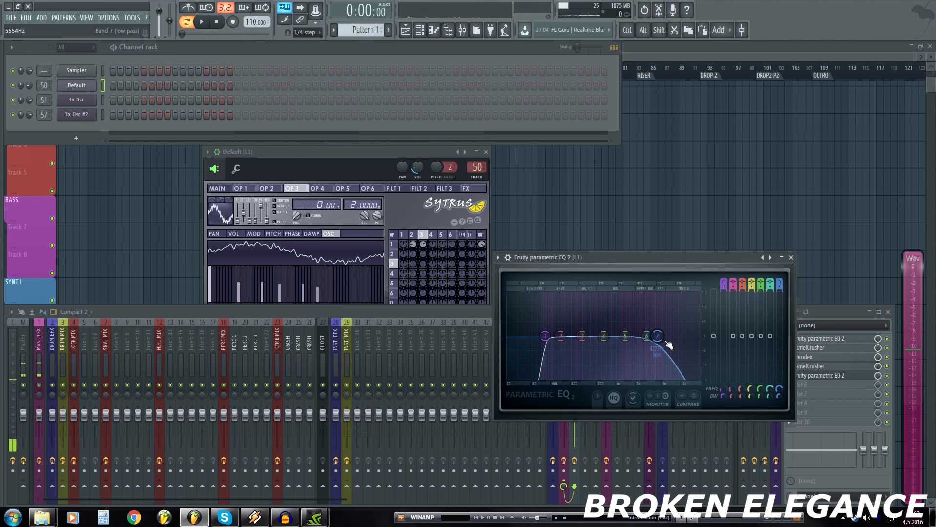
pyautogui.rightClick(662, 346)
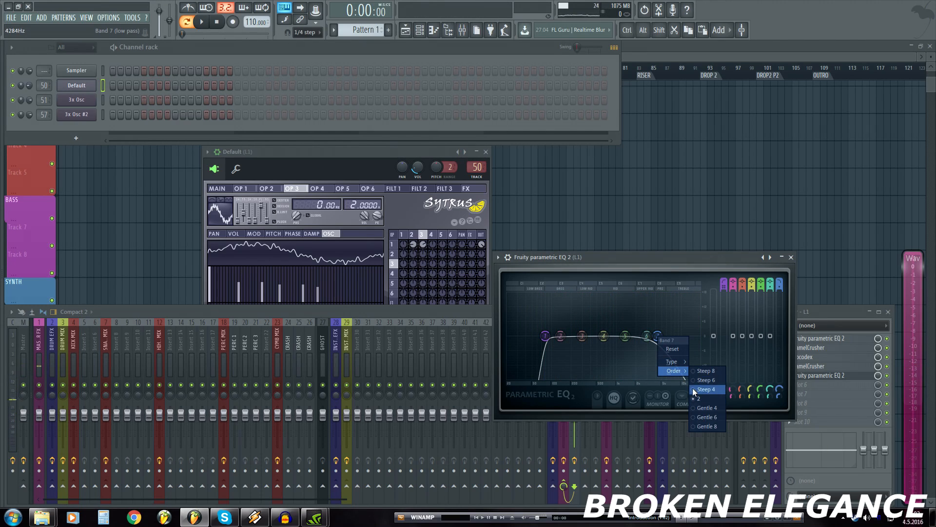
pyautogui.click(693, 387)
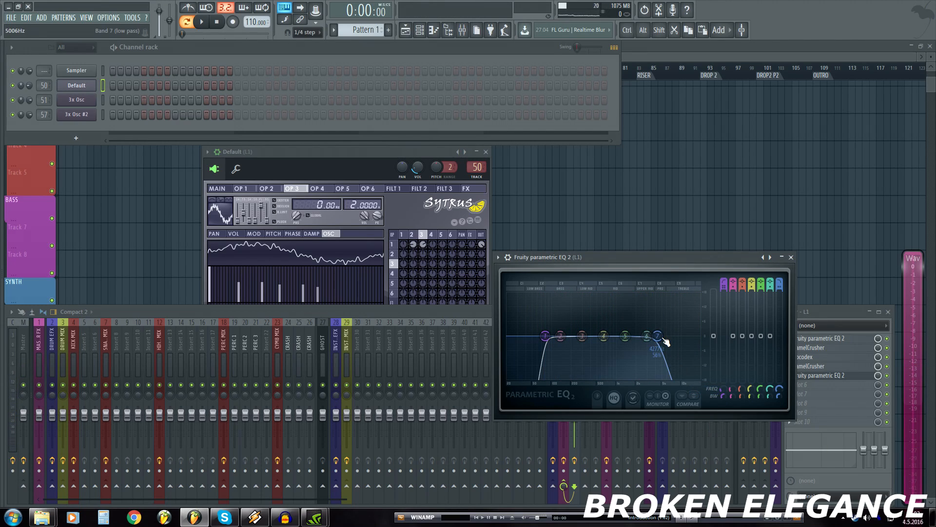
pyautogui.moveTo(665, 342); pyautogui.dragTo(638, 340)
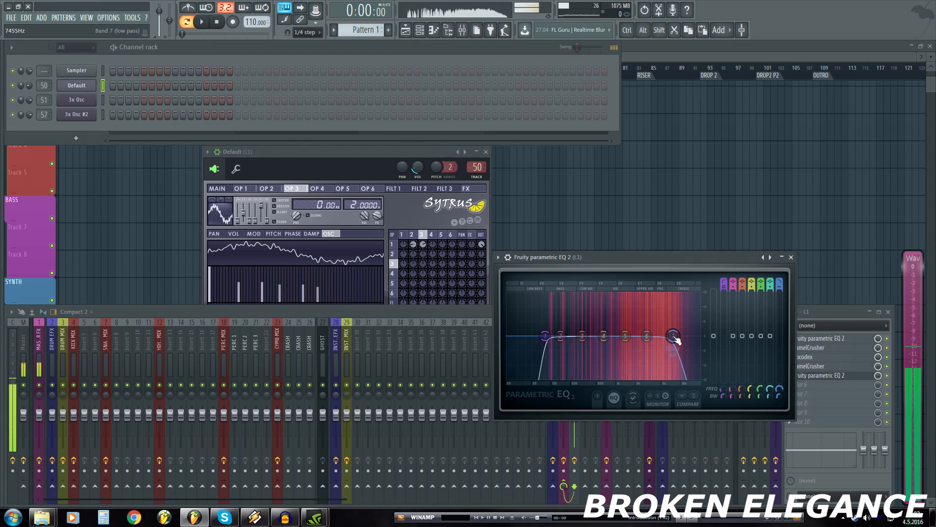
pyautogui.click(791, 257)
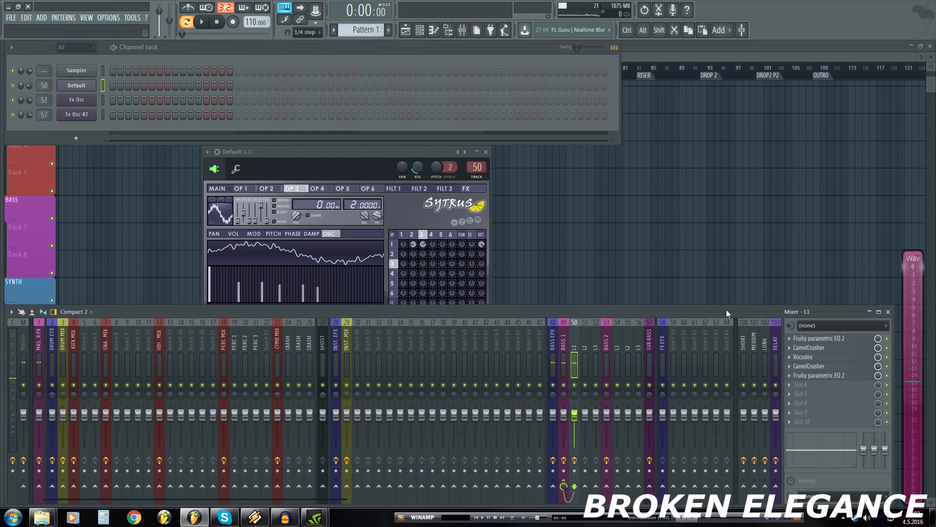
# Step: Close Sytrus, open the 3x Osc channel routed to track L2 and play a few notes to audition it
pyautogui.click(486, 152)
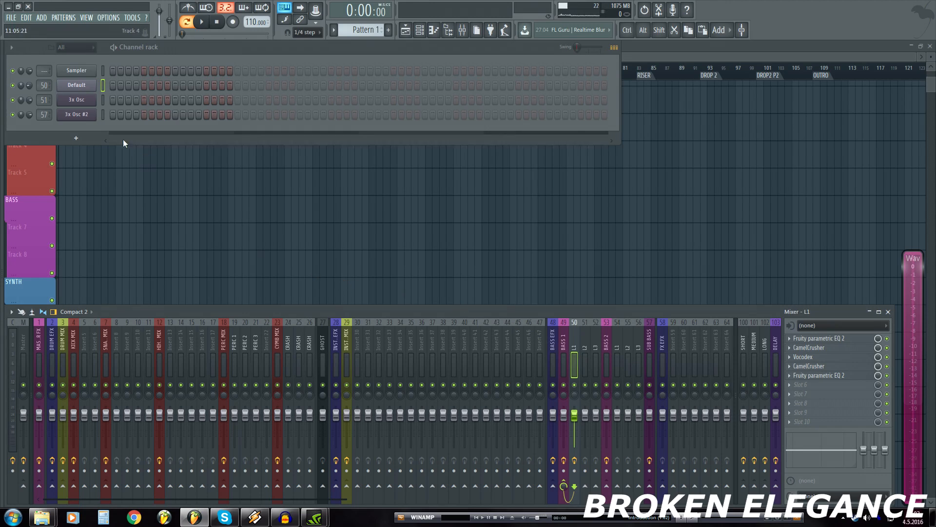
pyautogui.click(90, 105)
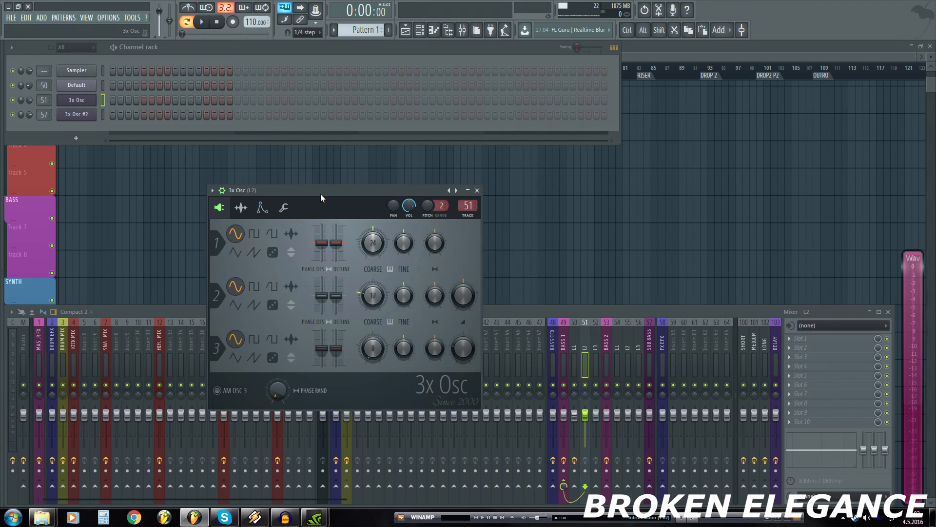
pyautogui.moveTo(321, 194); pyautogui.dragTo(389, 187)
pyautogui.press('z')
pyautogui.press('q')
pyautogui.press('w')
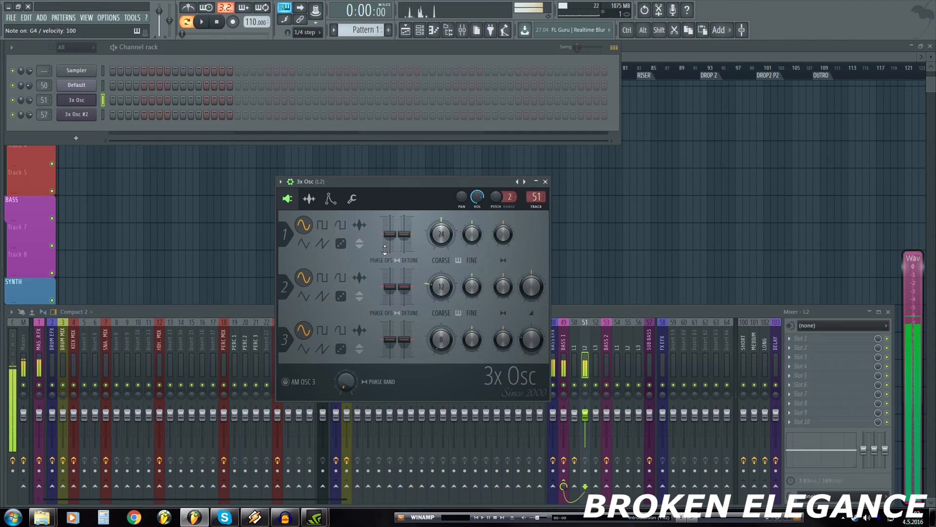
pyautogui.press('z')
# Step: Set oscillator 1's coarse pitch to 0 and the root note of the 3x Osc to C6
pyautogui.moveTo(444, 237); pyautogui.dragTo(449, 239)
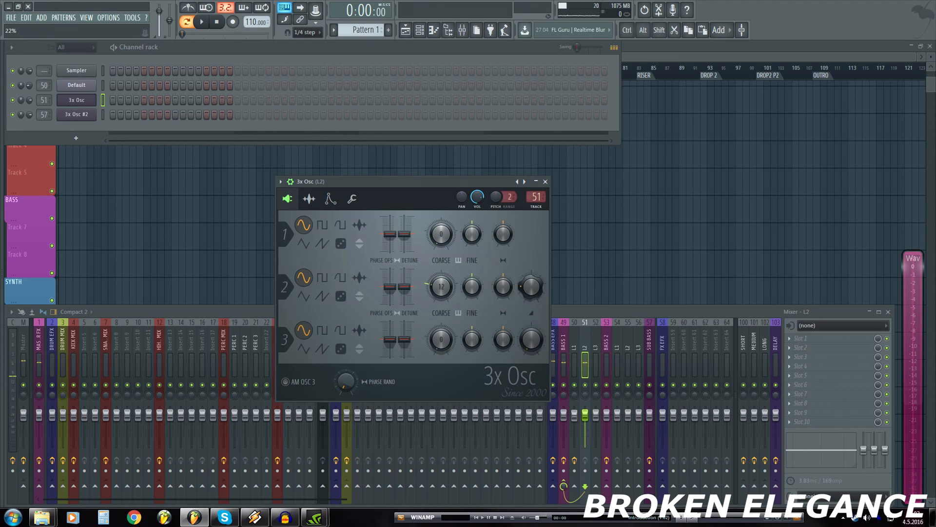
pyautogui.press('z')
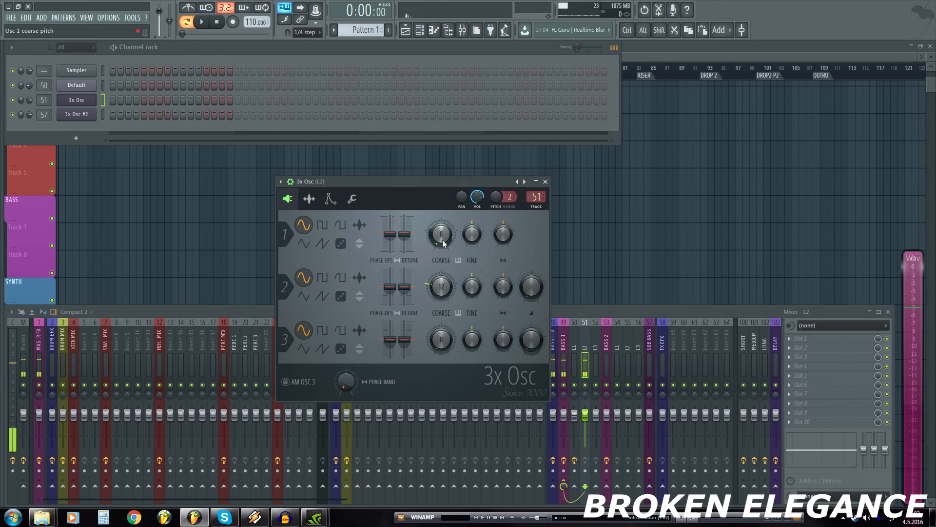
pyautogui.click(352, 198)
pyautogui.click(330, 198)
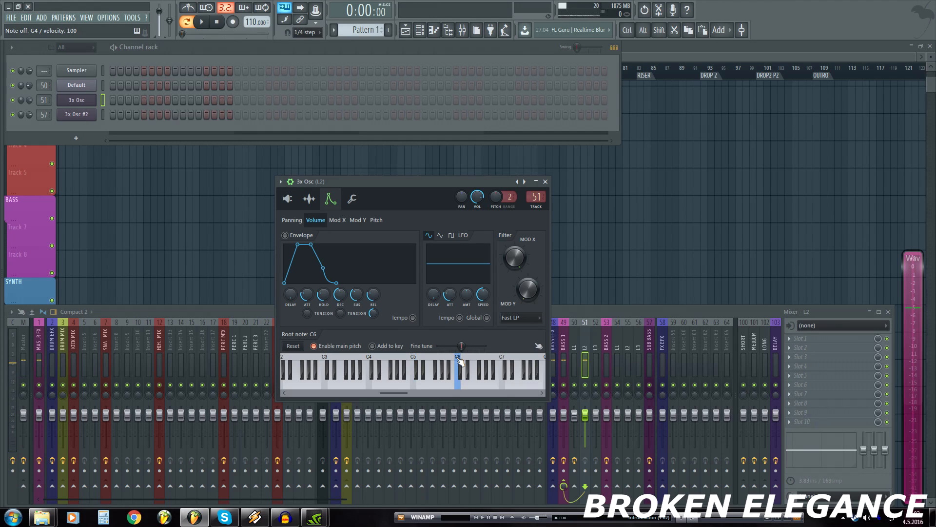
# Step: Give oscillator 1 of the 3x Osc on track L2 a square wave and oscillator 2 a rounded saw wave
pyautogui.click(287, 199)
pyautogui.click(321, 224)
pyautogui.click(340, 225)
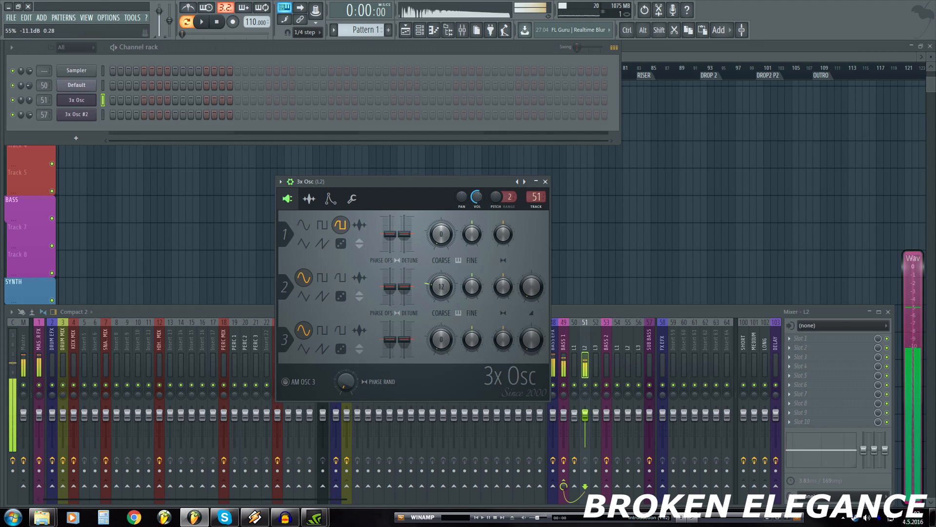
pyautogui.click(324, 226)
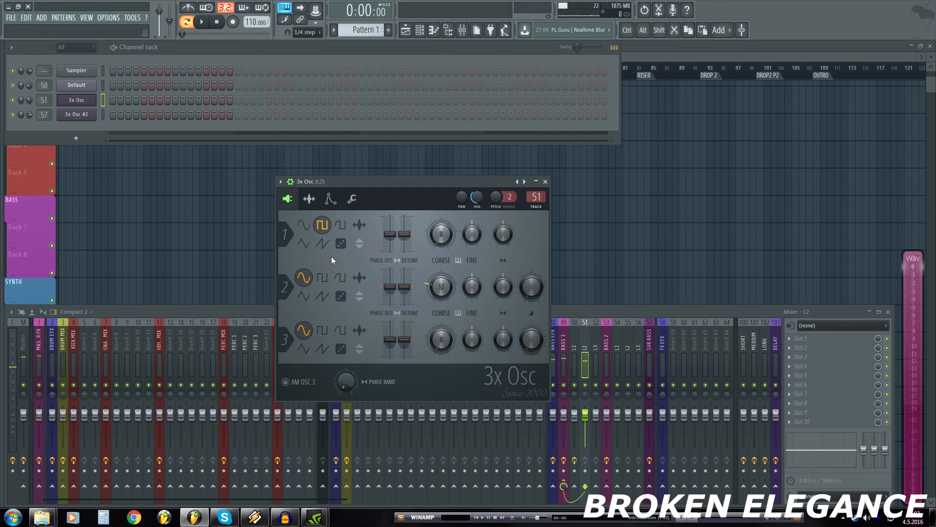
pyautogui.click(342, 278)
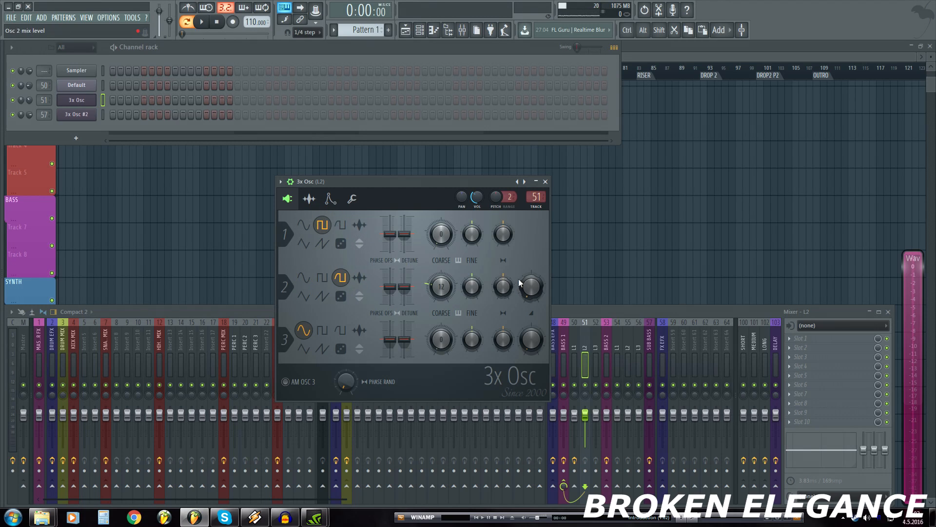
# Step: Raise oscillator 2's mix level to its midpoint, set its coarse pitch to 0 and play a note to check it
pyautogui.moveTo(520, 283); pyautogui.dragTo(520, 293)
pyautogui.moveTo(455, 291); pyautogui.dragTo(455, 295)
pyautogui.press('b')
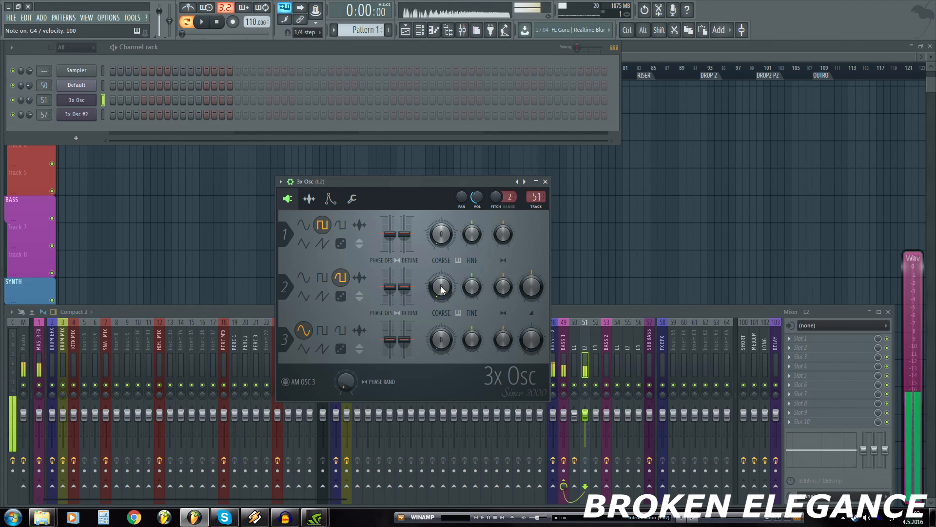
pyautogui.press('b')
pyautogui.press('b')
# Step: Raise the 3x Osc's phase randomness slightly and repeat a note to hear the variation
pyautogui.moveTo(347, 381); pyautogui.dragTo(346, 378)
pyautogui.press('b')
pyautogui.press('b')
pyautogui.press('b')
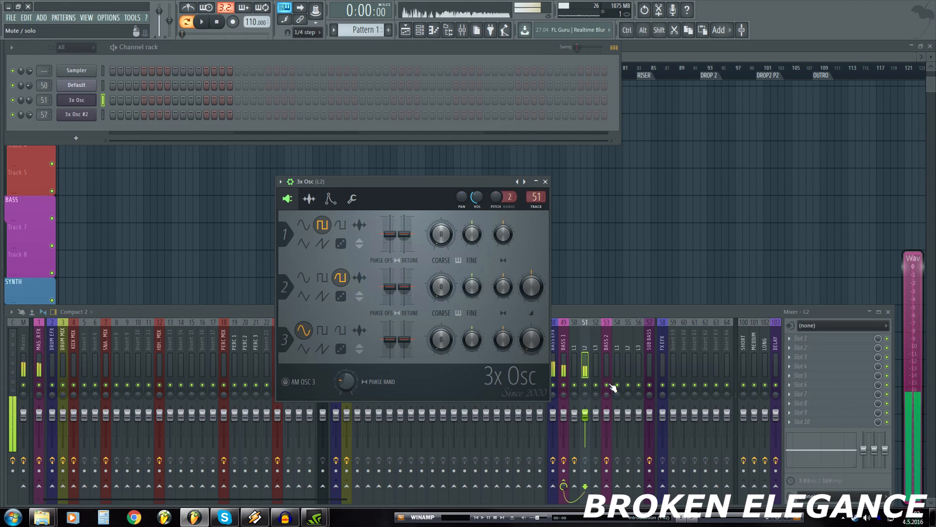
pyautogui.press('b')
# Step: Enlarge the mixer to examine the L2 track's channel controls while playing notes, and restore its height
pyautogui.click(597, 311)
pyautogui.click(596, 304)
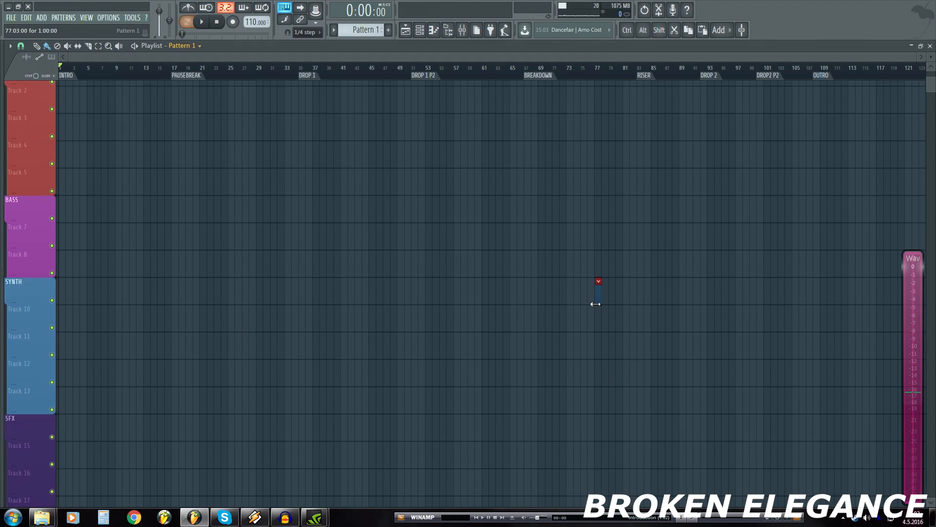
pyautogui.press('F9')
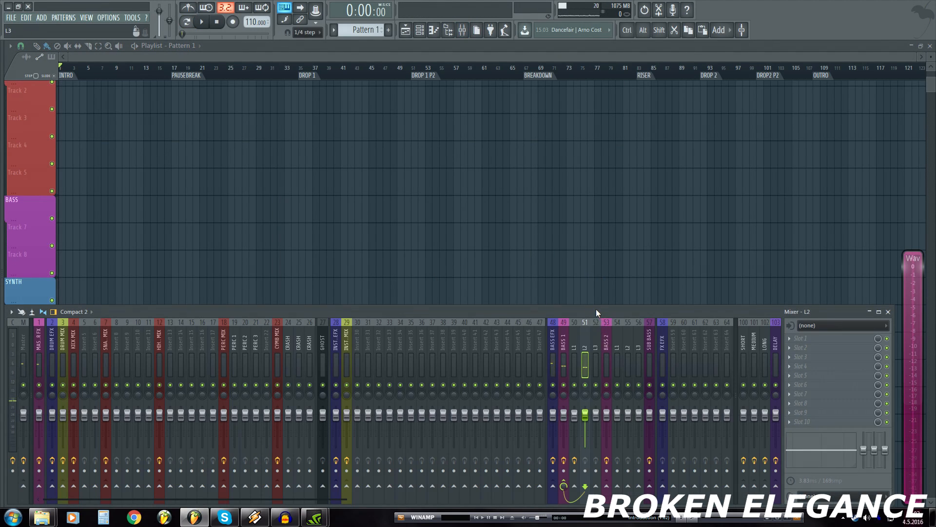
pyautogui.moveTo(595, 308); pyautogui.dragTo(582, 164)
pyautogui.press('b')
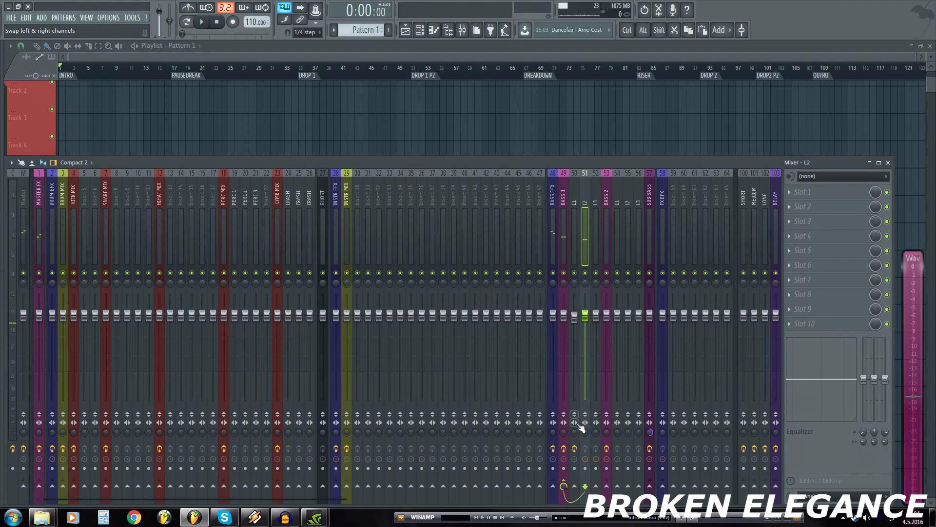
pyautogui.press('b')
pyautogui.press('b')
pyautogui.moveTo(586, 156); pyautogui.dragTo(566, 306)
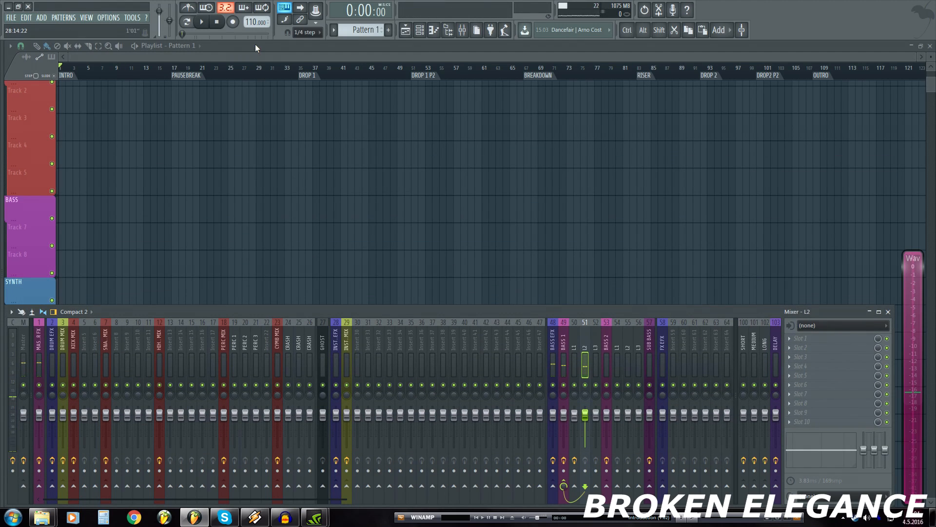
# Step: Open the 3x Osc #2 channel and bring up its SUB BASS mixer track
pyautogui.press('F9')
pyautogui.press('F6')
pyautogui.click(71, 115)
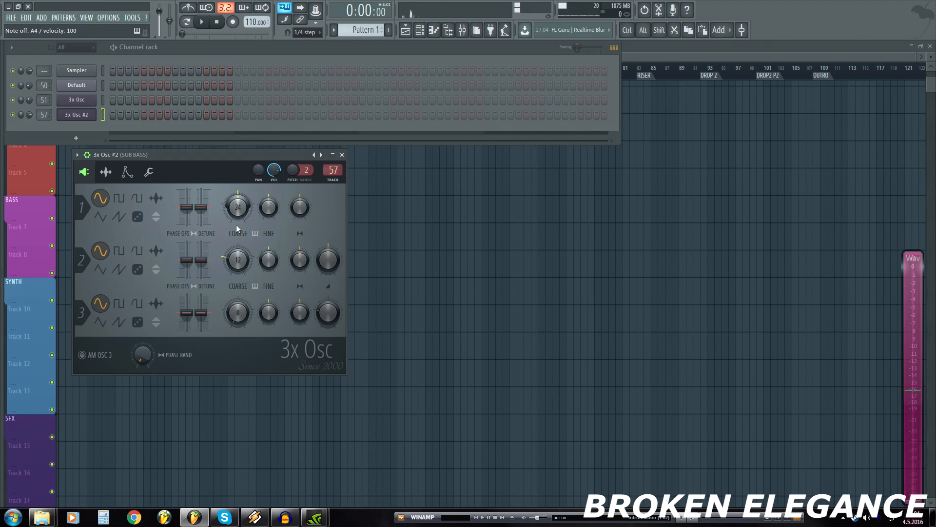
pyautogui.doubleClick(333, 171)
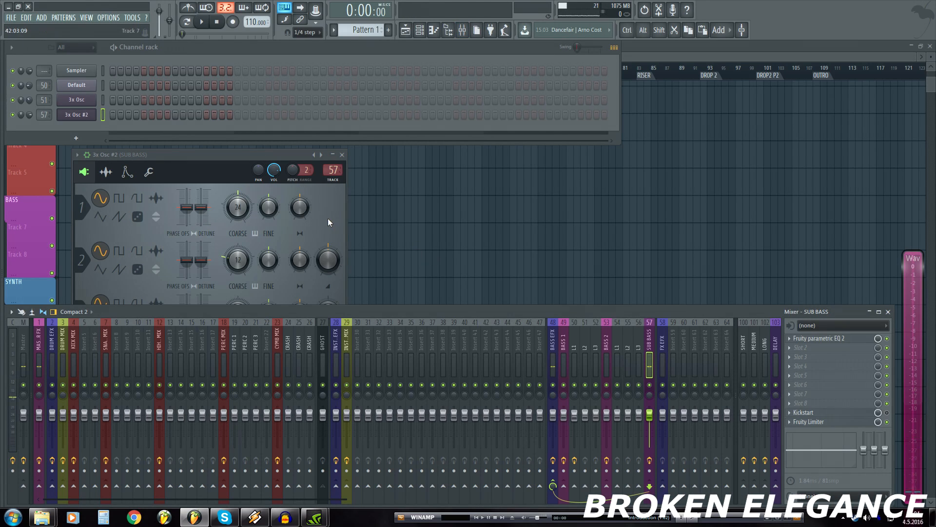
# Step: Set oscillator 1's coarse pitch to 0 in 3x Osc #2 and turn the mix levels of oscillators 2 and 3 fully down
pyautogui.moveTo(239, 208); pyautogui.dragTo(239, 254)
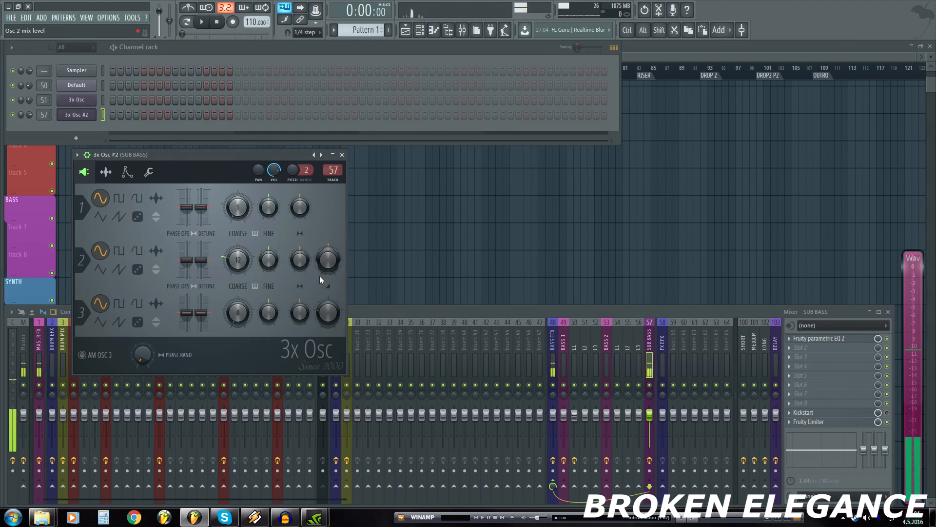
pyautogui.moveTo(320, 277); pyautogui.dragTo(320, 307)
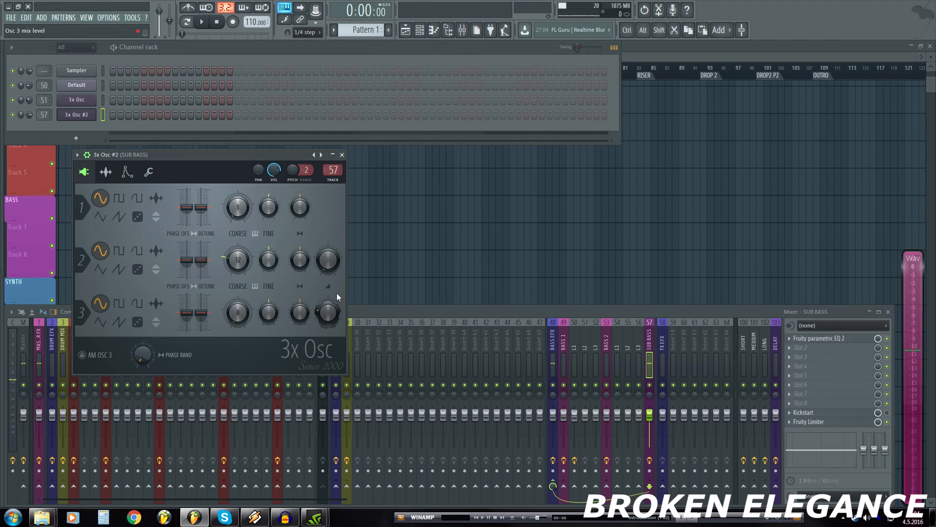
pyautogui.moveTo(236, 209); pyautogui.dragTo(236, 214)
# Step: Try C7 as the root note of 3x Osc #2 and play a few notes to audition it
pyautogui.click(136, 173)
pyautogui.rightClick(298, 336)
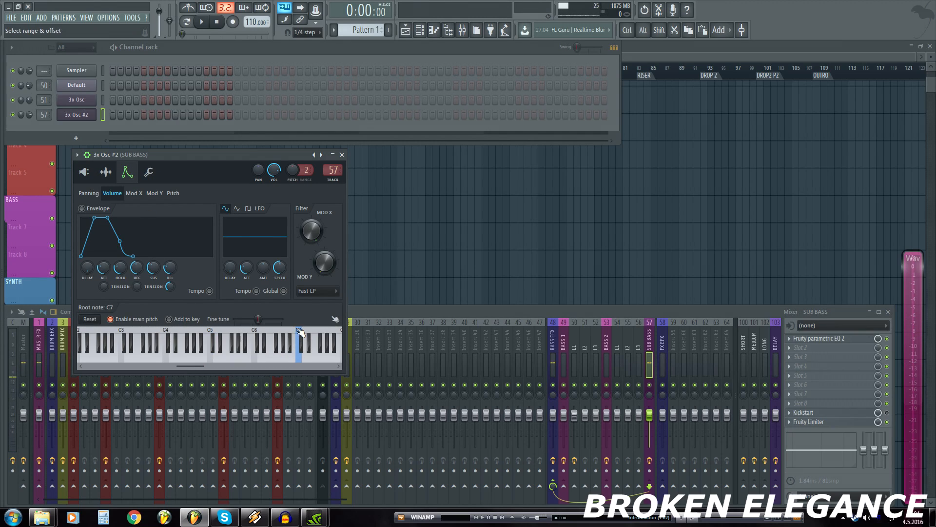
pyautogui.moveTo(177, 366); pyautogui.dragTo(207, 366)
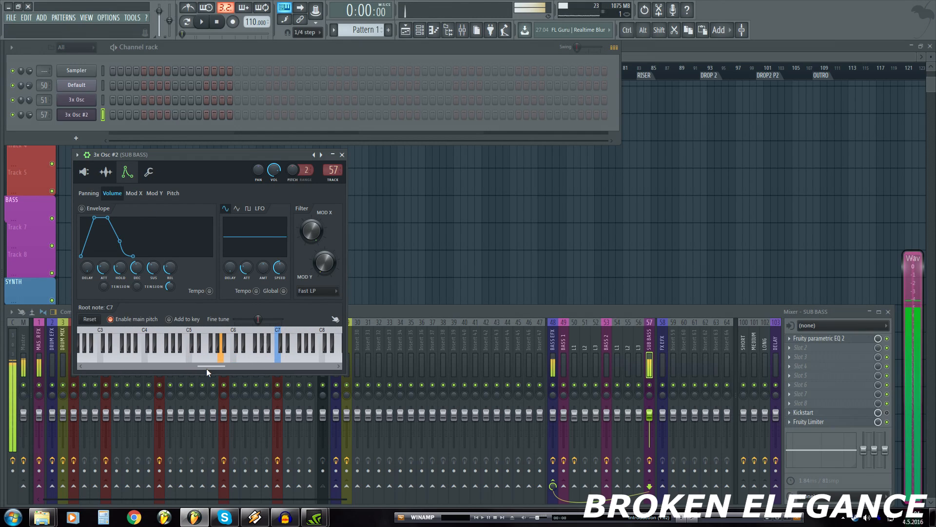
pyautogui.press('x')
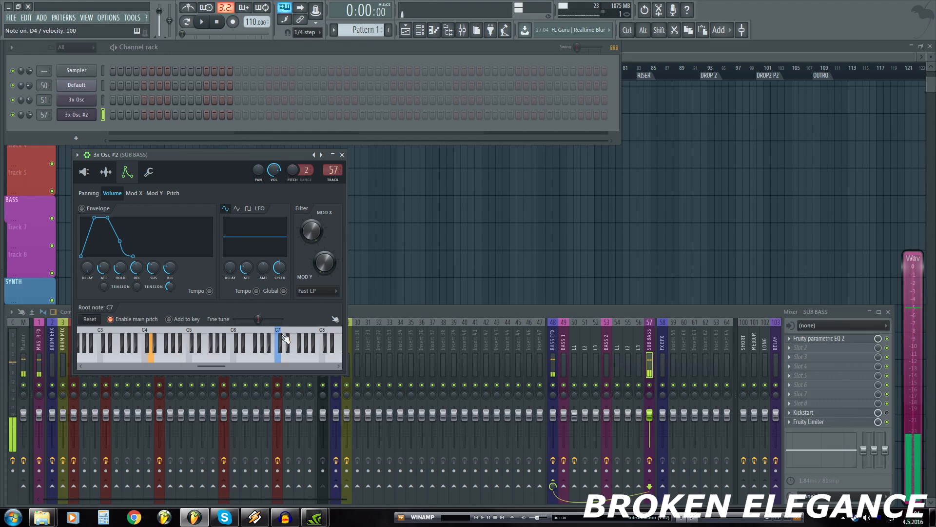
pyautogui.press('b')
# Step: Set the root note of 3x Osc #2 to C6, play notes to check it and close the channel
pyautogui.press('z')
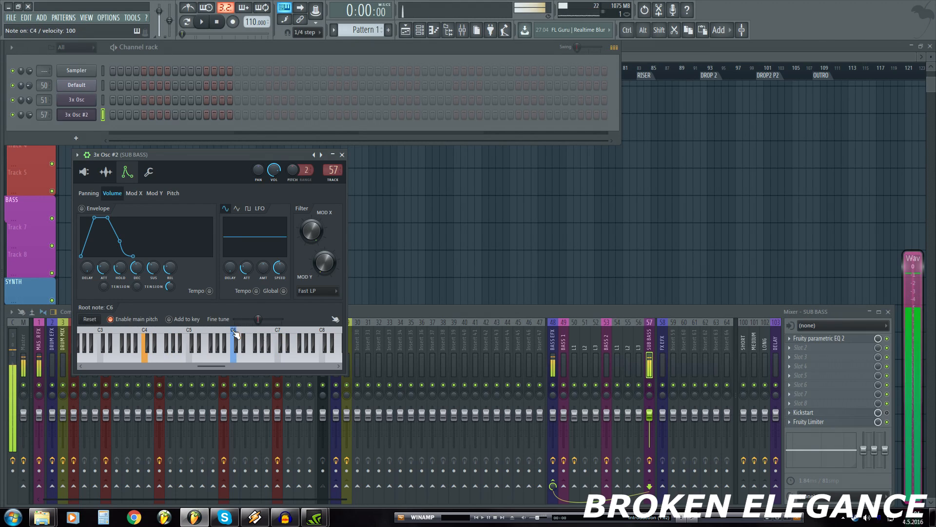
pyautogui.press('b')
pyautogui.press('y')
pyautogui.press('b')
pyautogui.press('z')
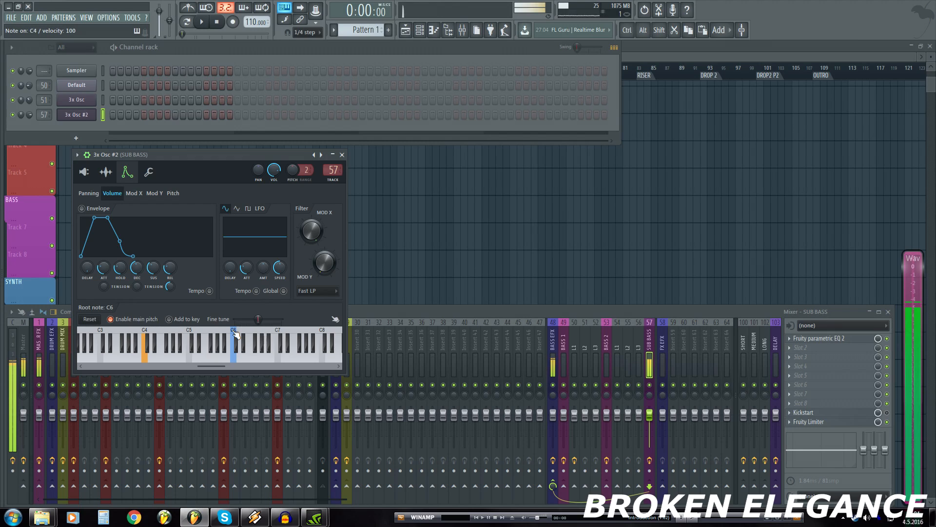
pyautogui.click(85, 173)
pyautogui.click(341, 155)
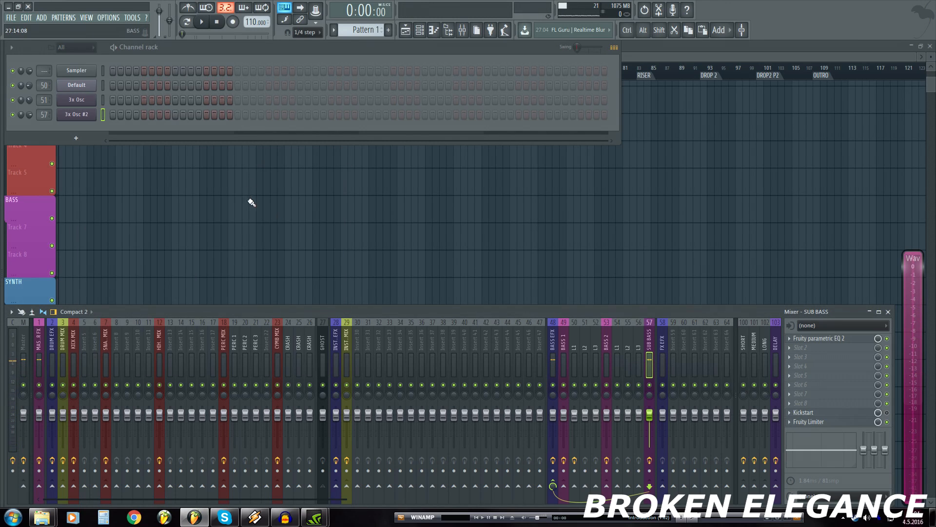
# Step: Open Fruity parametric EQ 2 on the SUB BASS track and place the 3x Osc #2 window beside its spectrum
pyautogui.click(812, 339)
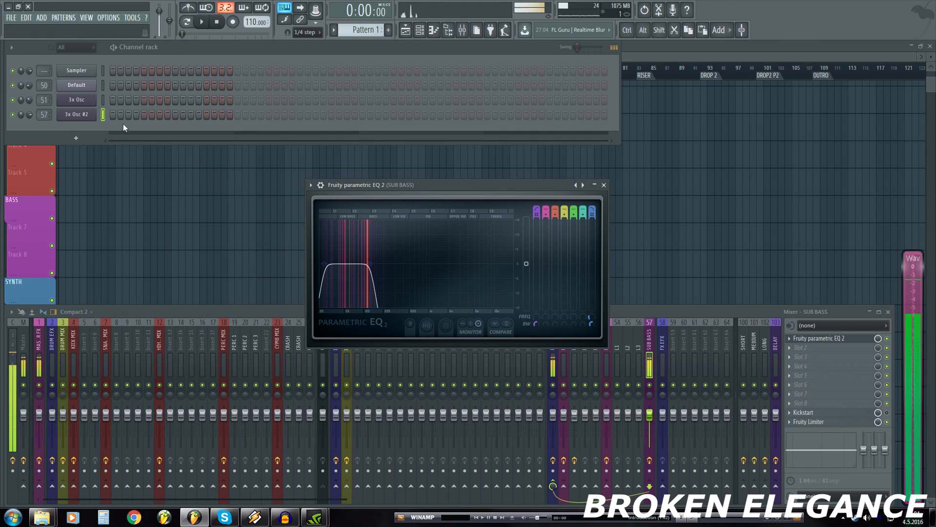
pyautogui.click(77, 114)
pyautogui.moveTo(202, 164); pyautogui.dragTo(657, 239)
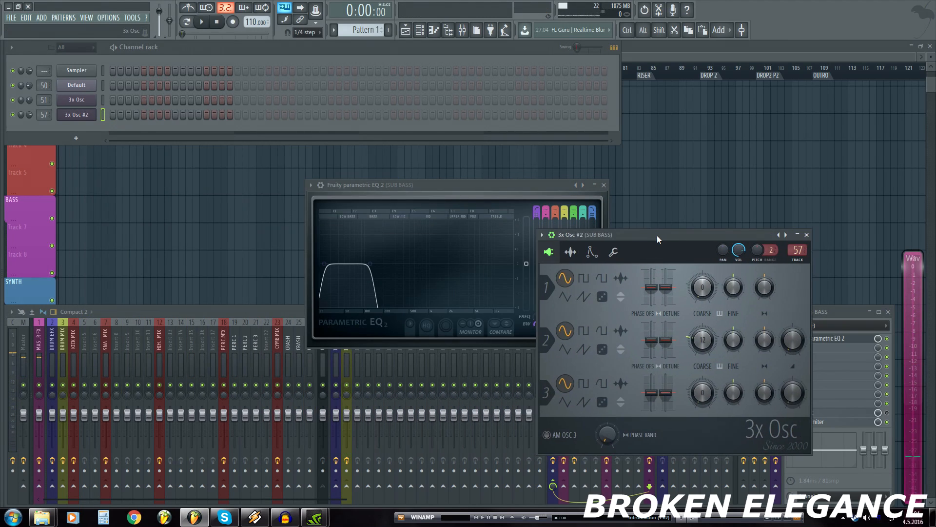
# Step: Try a rounded saw wave on oscillator 1 of the sub bass and play several notes to audition it
pyautogui.click(602, 280)
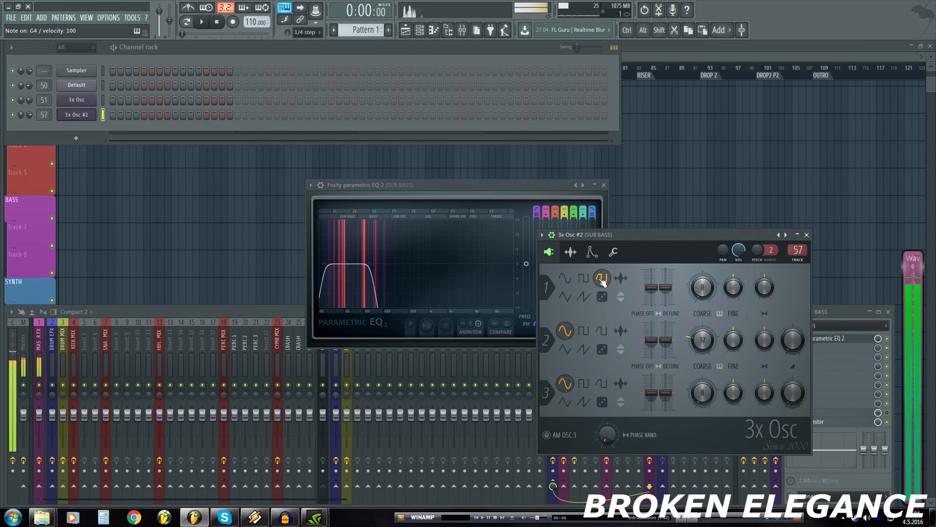
pyautogui.press('b')
pyautogui.press('b')
pyautogui.press('v')
pyautogui.press('d')
pyautogui.press('z')
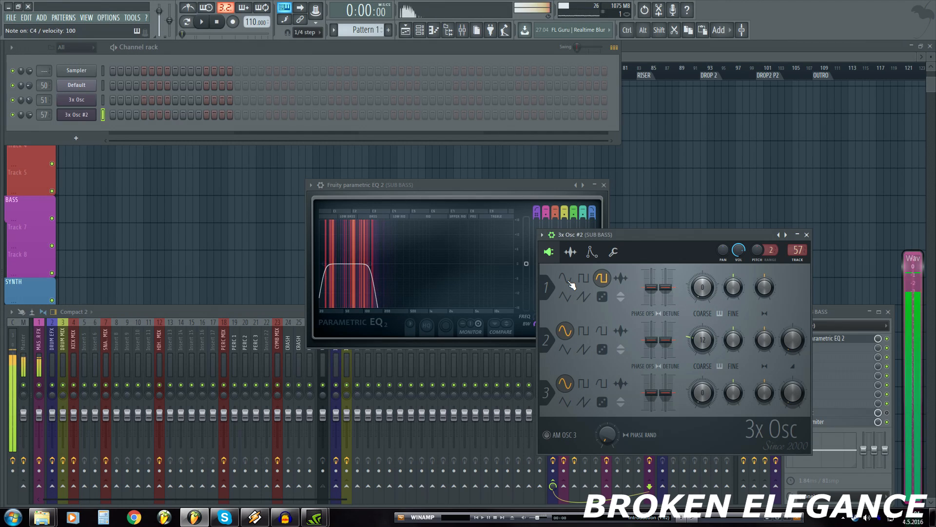
# Step: Set the sub bass oscillator 1 to a square wave, play notes to check it, and close the synth and EQ
pyautogui.click(585, 280)
pyautogui.press('x')
pyautogui.press('b')
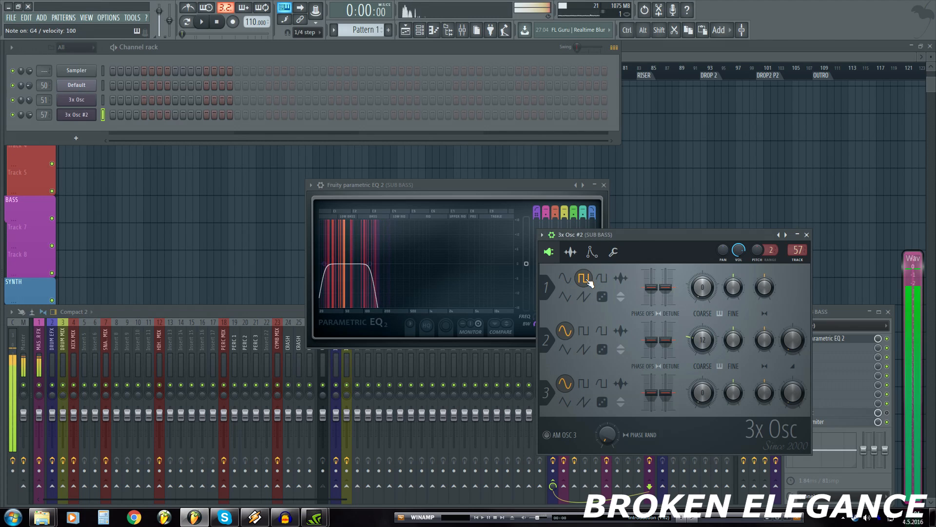
pyautogui.click(807, 236)
pyautogui.click(604, 185)
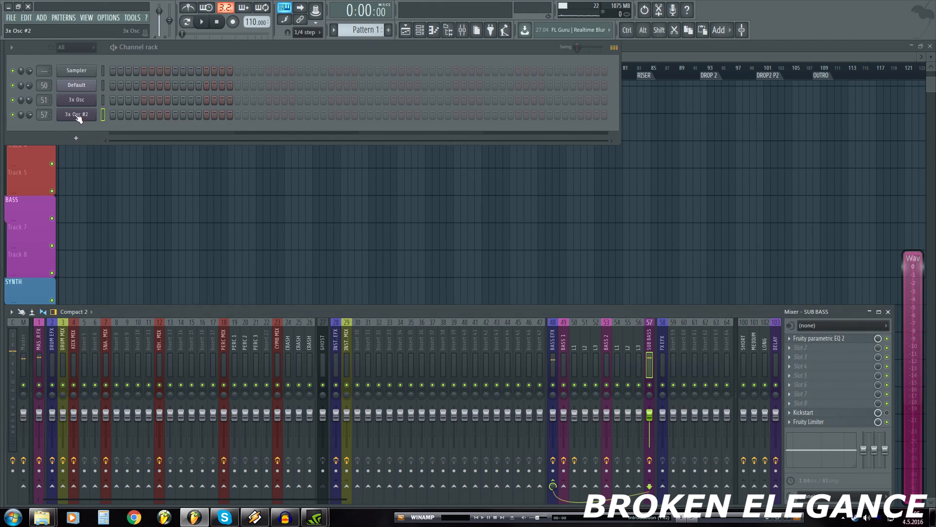
# Step: Add a Layer channel to the channel rack
pyautogui.click(43, 18)
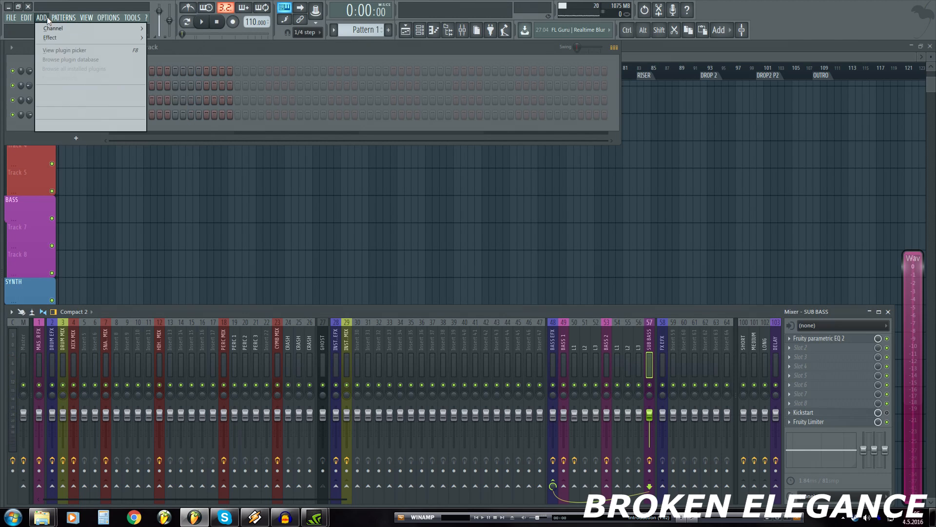
pyautogui.moveTo(62, 29)
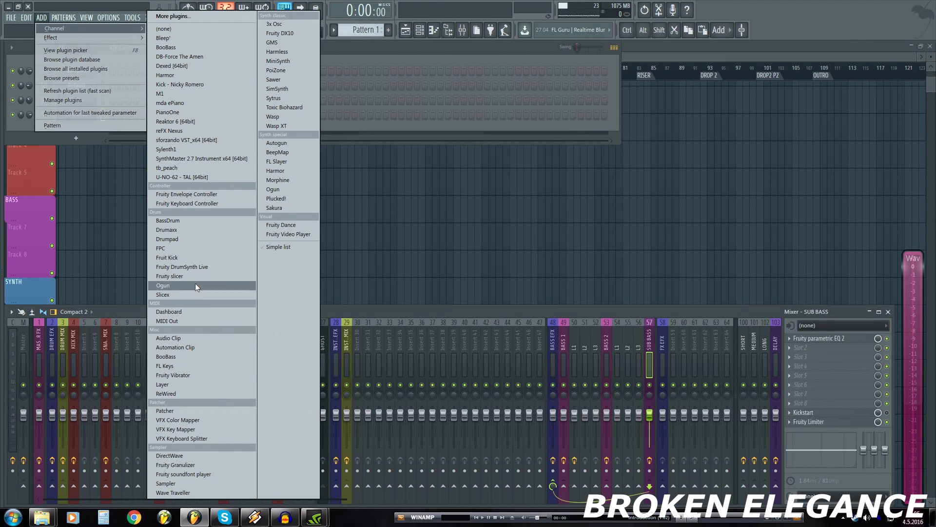
pyautogui.click(185, 385)
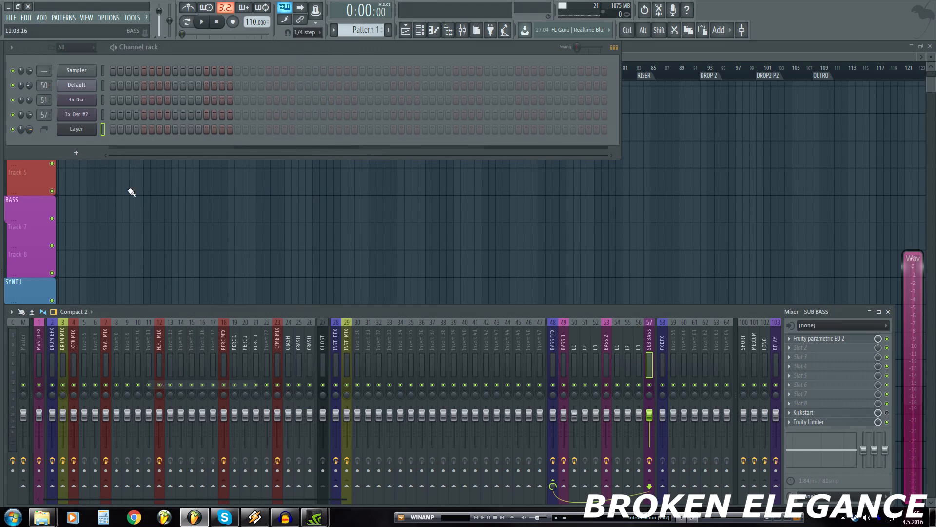
pyautogui.click(86, 133)
pyautogui.press('Left')
pyautogui.press('Left')
pyautogui.press('Left')
pyautogui.press('Left')
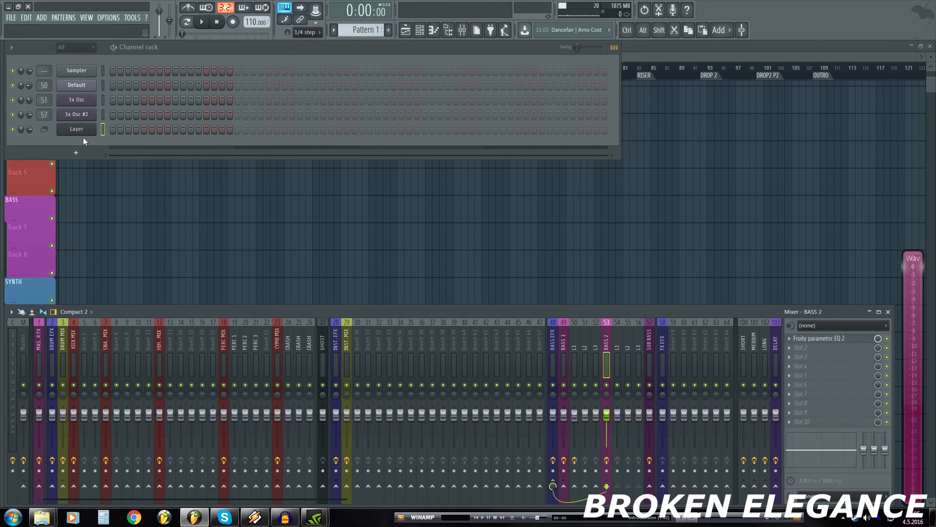
pyautogui.press('Right')
pyautogui.press('Right')
pyautogui.press('Right')
pyautogui.press('Right')
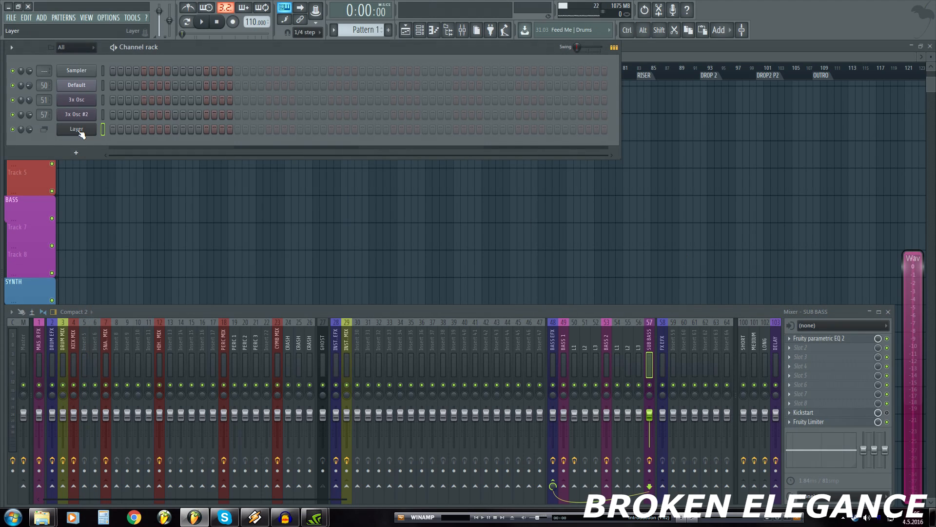
# Step: Move the Layer channel up so it sits directly above the Default channel
pyautogui.hotkey('alt', 'Up')
pyautogui.hotkey('alt', 'Up')
pyautogui.hotkey('alt', 'Up')
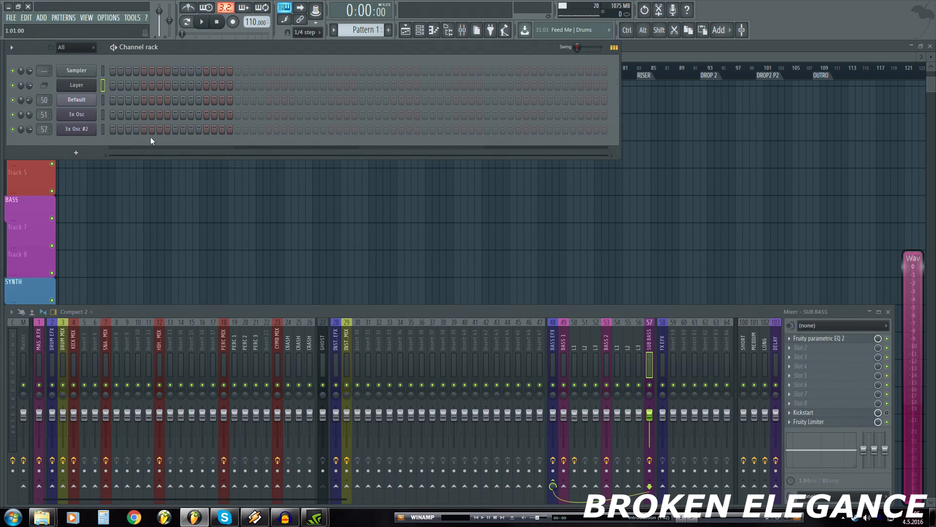
# Step: Make the Default, 3x Osc and 3x Osc #2 channels children of the Layer channel and select the Layer for playing
pyautogui.click(76, 85)
pyautogui.moveTo(190, 168); pyautogui.dragTo(717, 115)
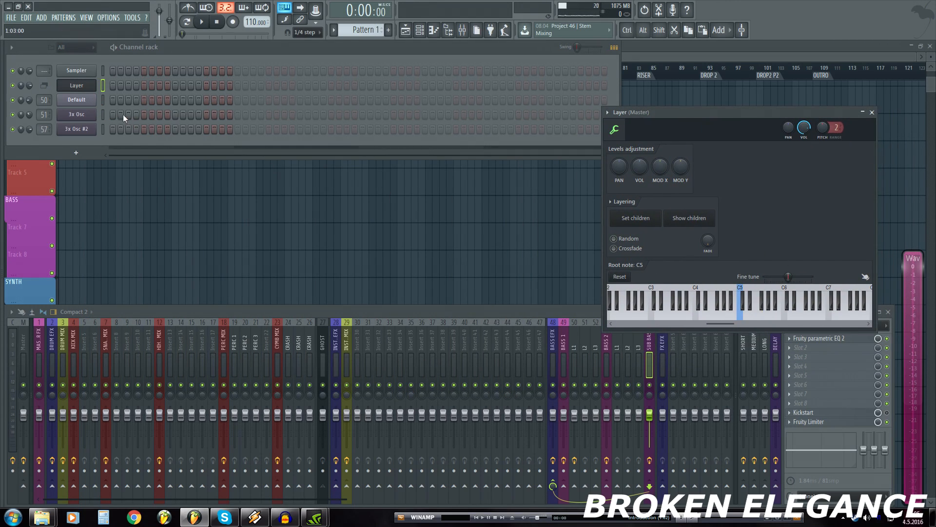
pyautogui.click(102, 101)
pyautogui.click(102, 114)
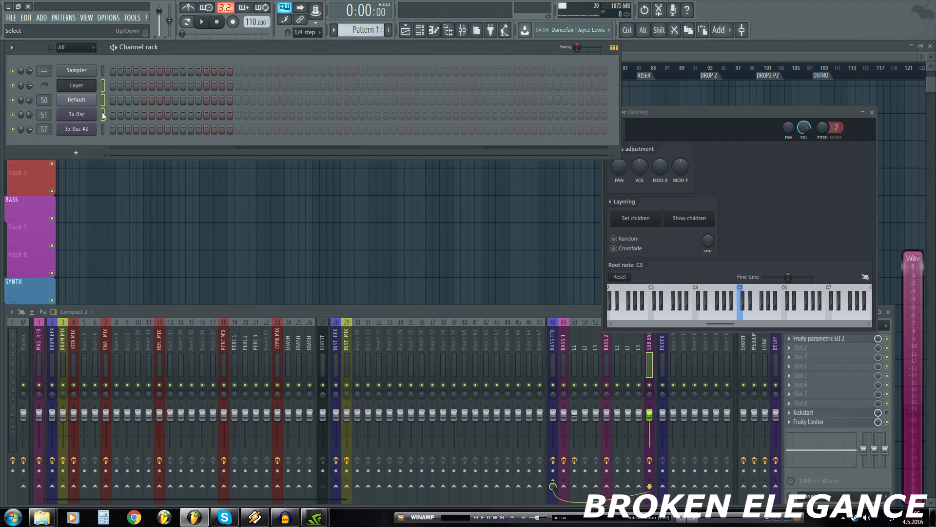
pyautogui.rightClick(104, 115)
pyautogui.rightClick(102, 101)
pyautogui.click(645, 219)
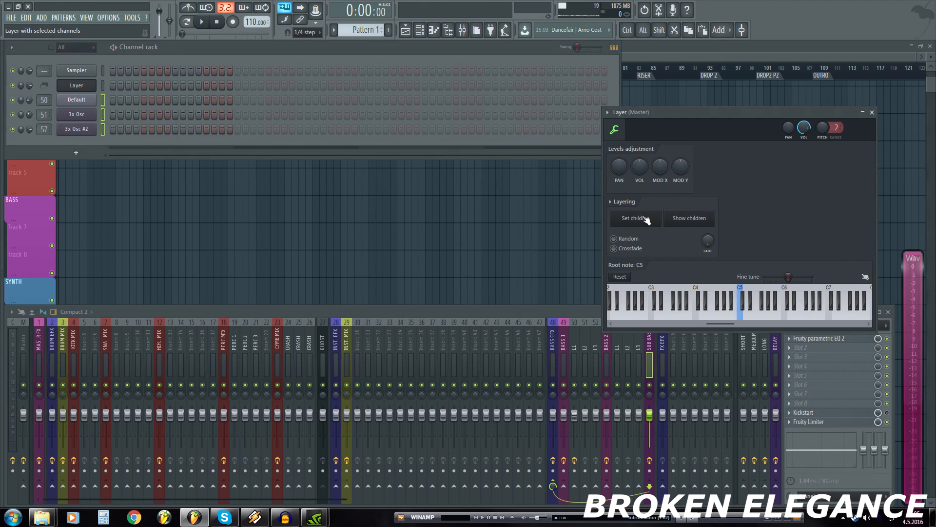
pyautogui.click(78, 87)
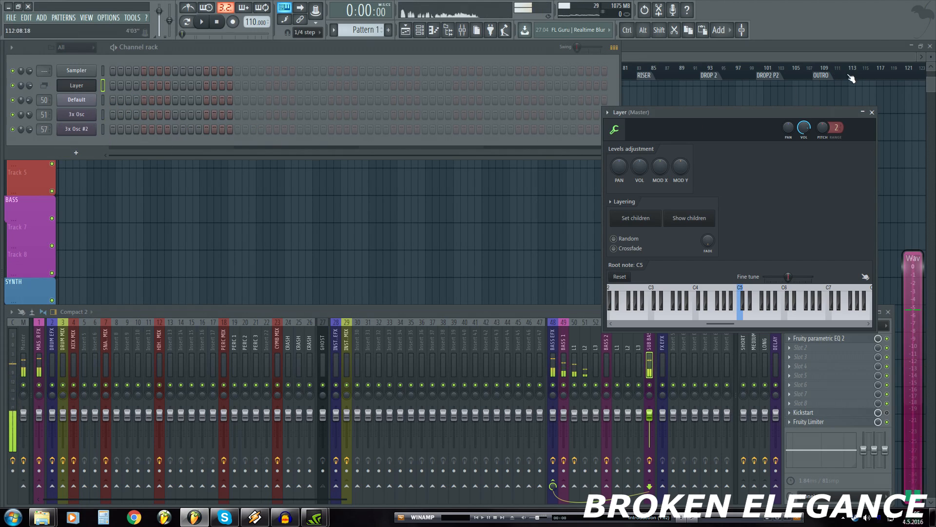
# Step: Close the Layer channel window and lower the SUB BASS mixer track's volume
pyautogui.click(872, 112)
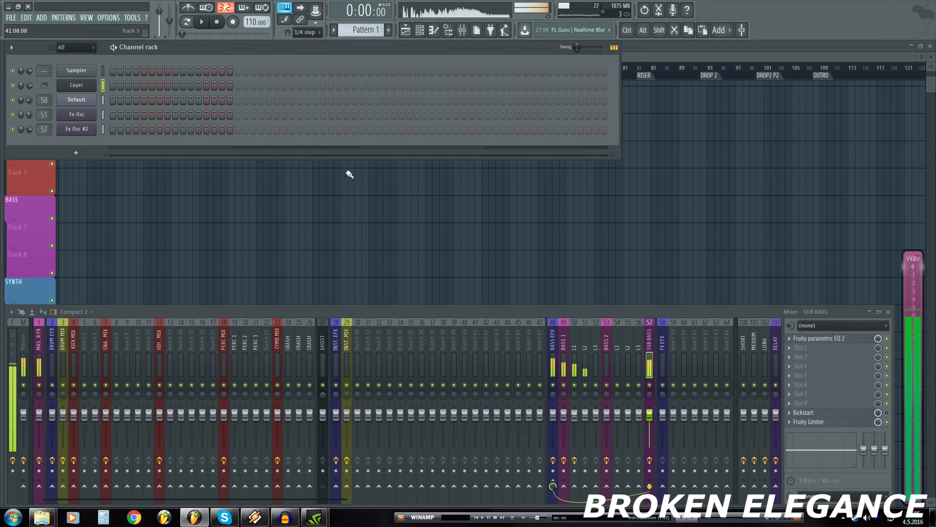
pyautogui.moveTo(650, 419); pyautogui.dragTo(650, 433)
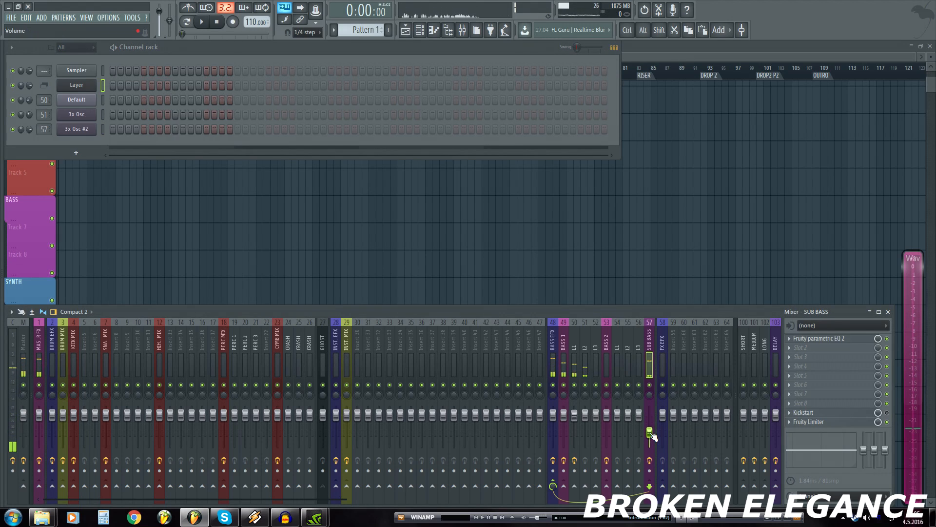
pyautogui.moveTo(649, 432); pyautogui.dragTo(650, 428)
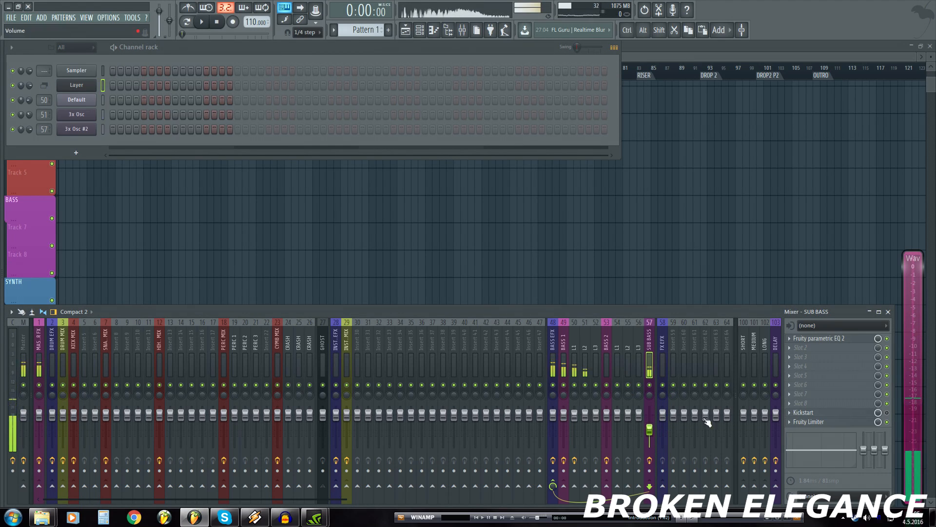
# Step: Mute mixer track L1, select track L2 and load Fruity parametric EQ 2 in its first effect slot
pyautogui.click(563, 365)
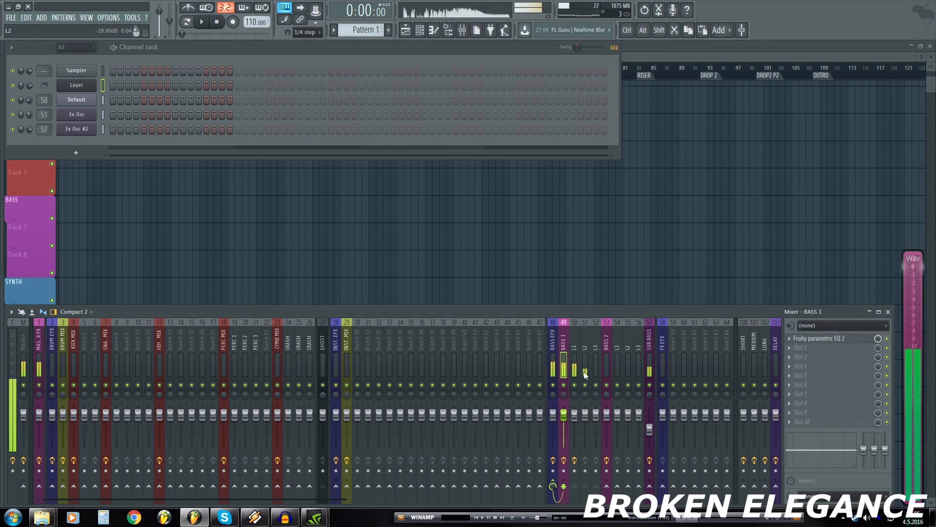
pyautogui.click(584, 371)
pyautogui.click(575, 385)
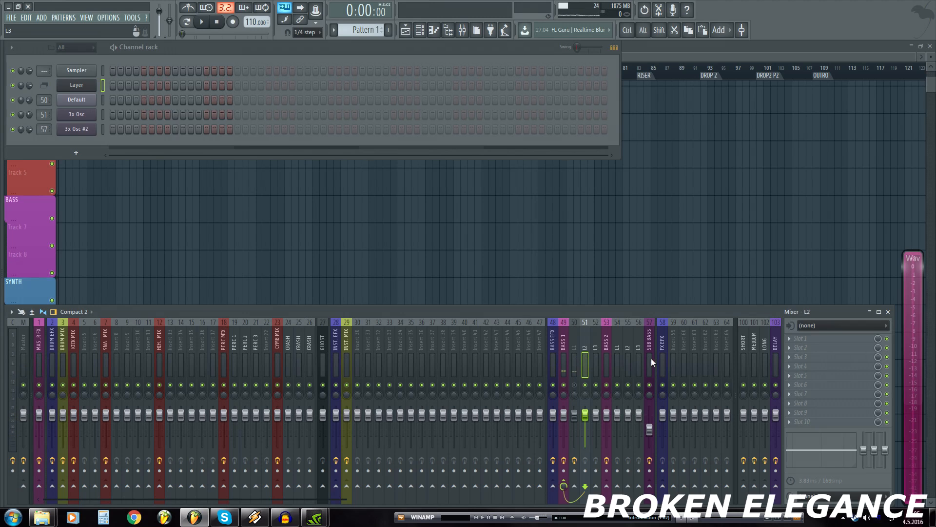
pyautogui.click(788, 338)
pyautogui.click(807, 222)
# Step: Set band 1 of the L2 EQ to high pass with its cutoff at about 89 Hz
pyautogui.rightClick(55, 170)
pyautogui.click(87, 204)
pyautogui.moveTo(55, 170); pyautogui.dragTo(72, 213)
pyautogui.rightClick(72, 213)
pyautogui.moveTo(86, 238)
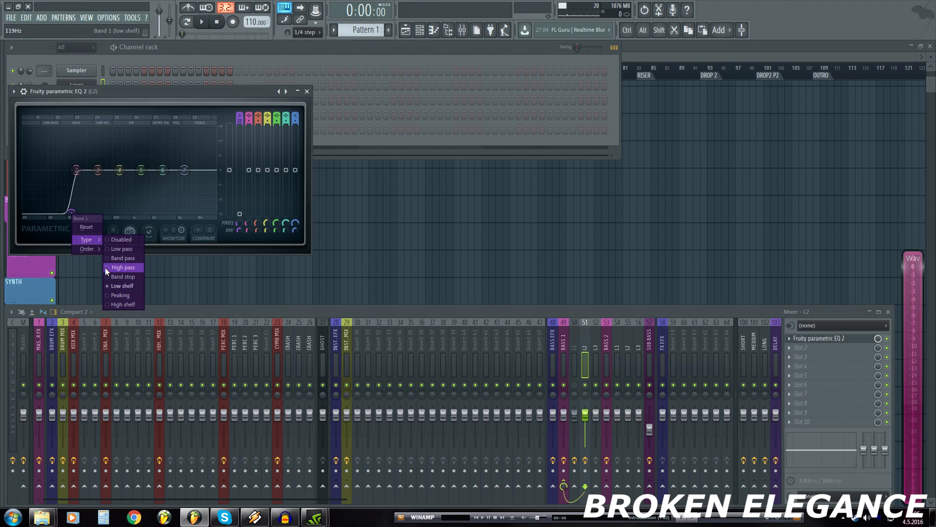
pyautogui.click(104, 267)
pyautogui.moveTo(72, 170); pyautogui.dragTo(63, 171)
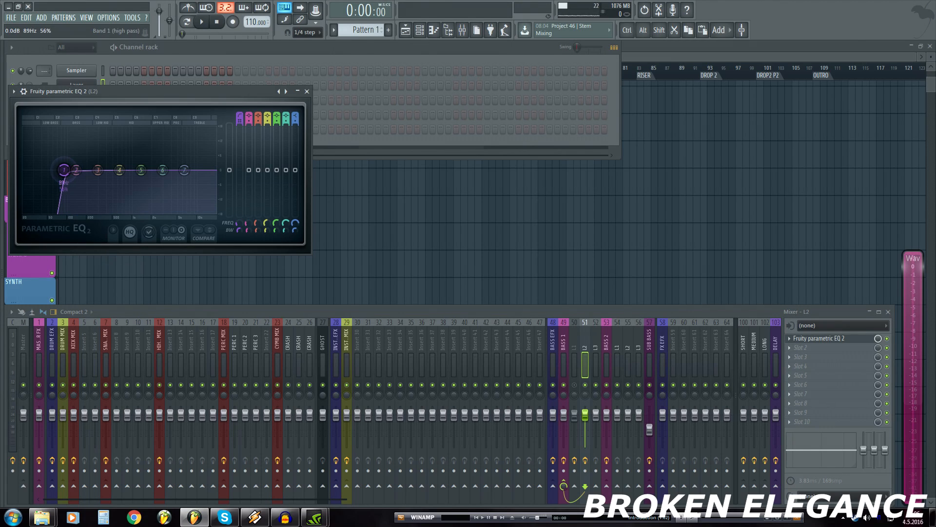
# Step: Set band 7 of the L2 EQ to low pass, lower its cutoff below band 6, check with notes and close the EQ
pyautogui.rightClick(184, 170)
pyautogui.moveTo(205, 196)
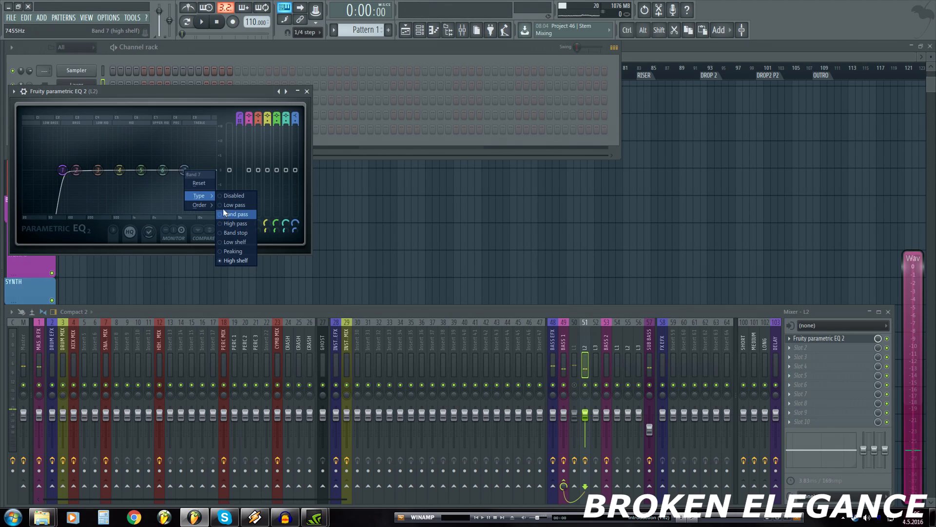
pyautogui.click(221, 206)
pyautogui.moveTo(184, 170); pyautogui.dragTo(151, 170)
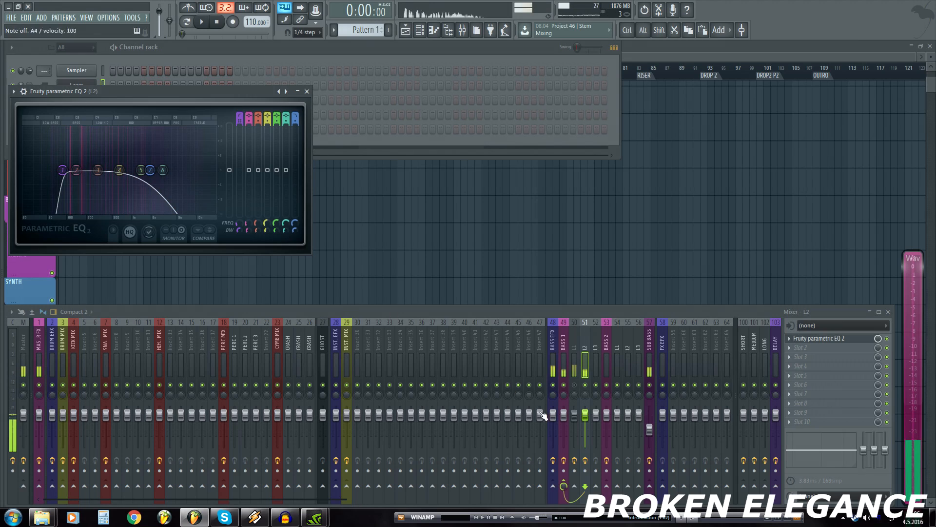
pyautogui.click(307, 91)
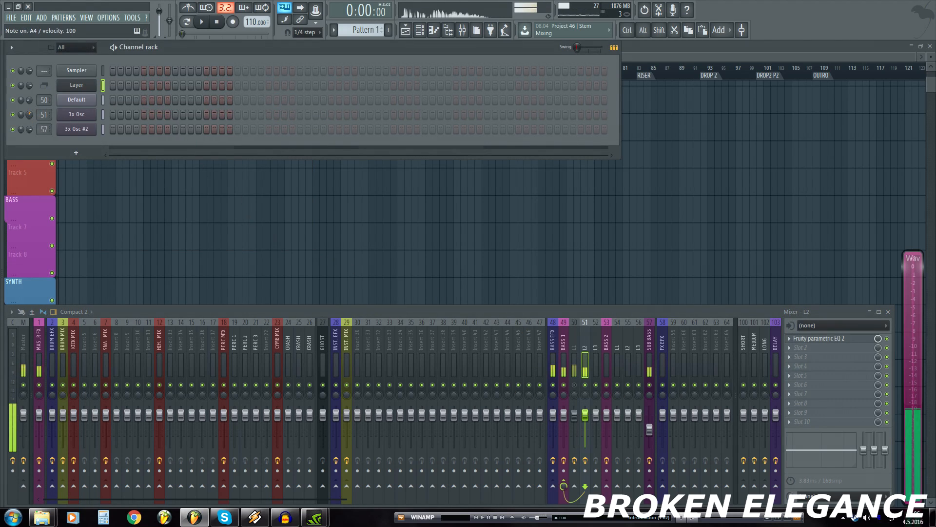
# Step: Unmute L1 and raise the band 7 low-pass cutoff to the upper end in the last EQ on that track
pyautogui.click(586, 385)
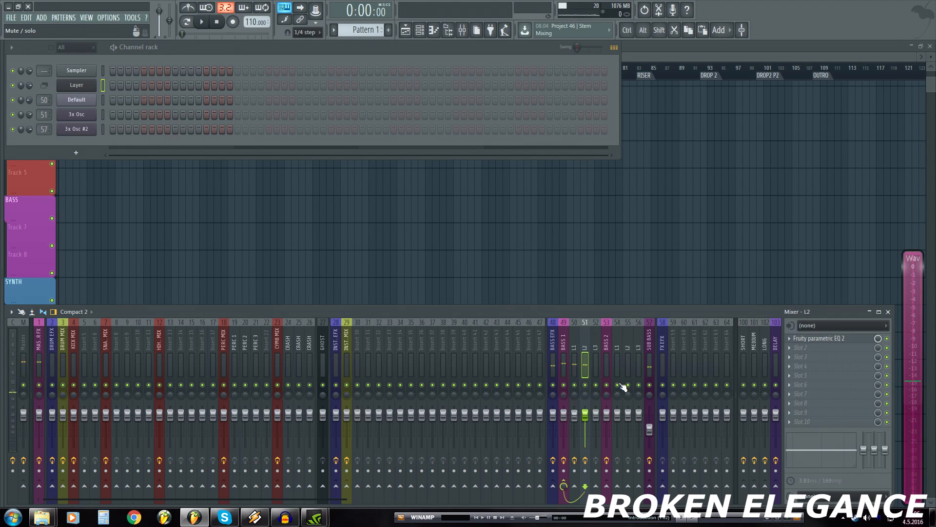
pyautogui.click(572, 367)
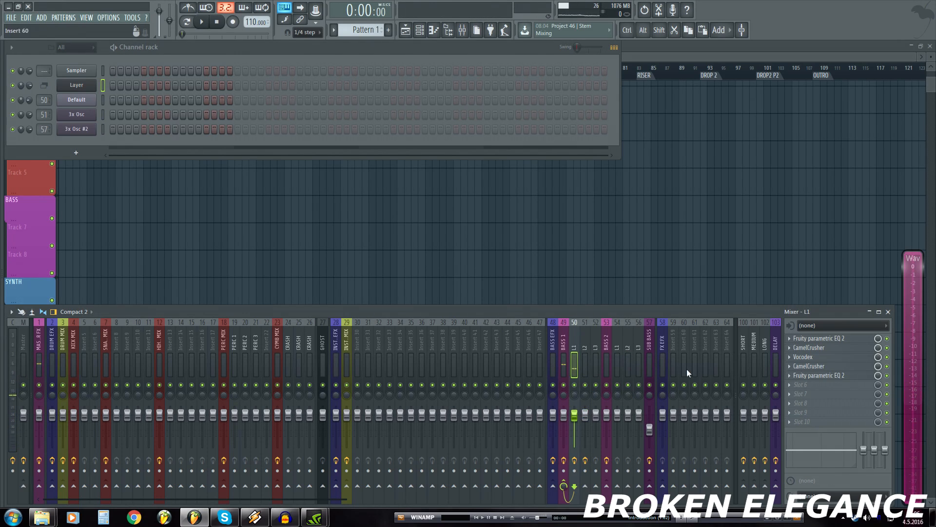
pyautogui.click(819, 375)
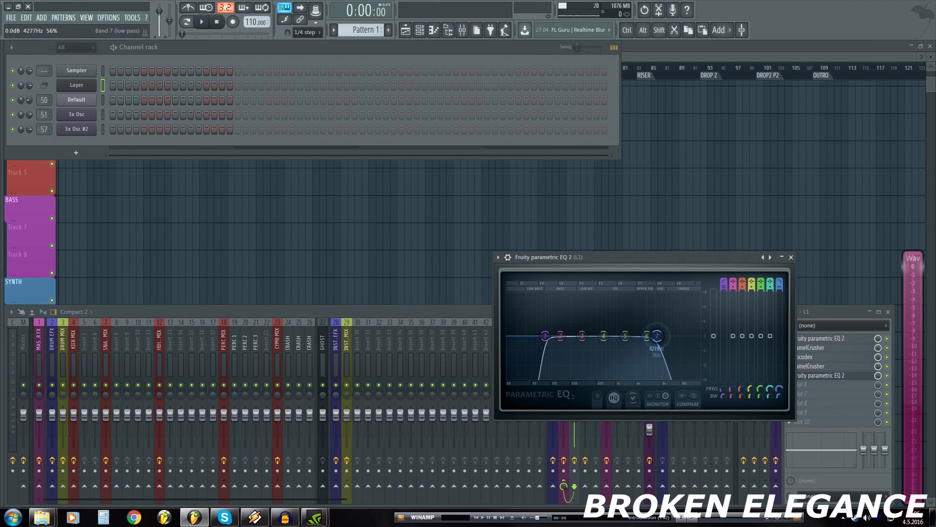
pyautogui.moveTo(670, 335); pyautogui.dragTo(706, 343)
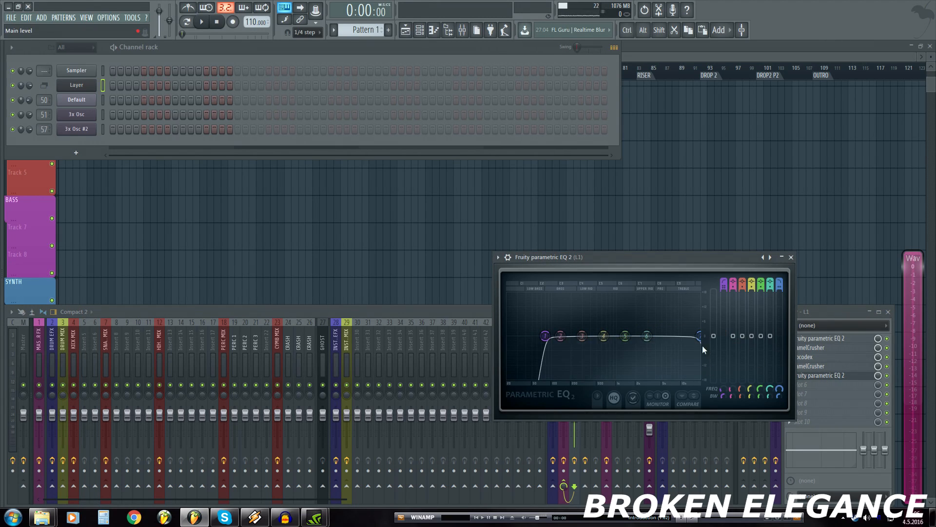
pyautogui.click(791, 258)
# Step: Load a low-and-high-cut preset in the BASS 1 parametric EQ and raise the frequency of its low cut
pyautogui.click(565, 370)
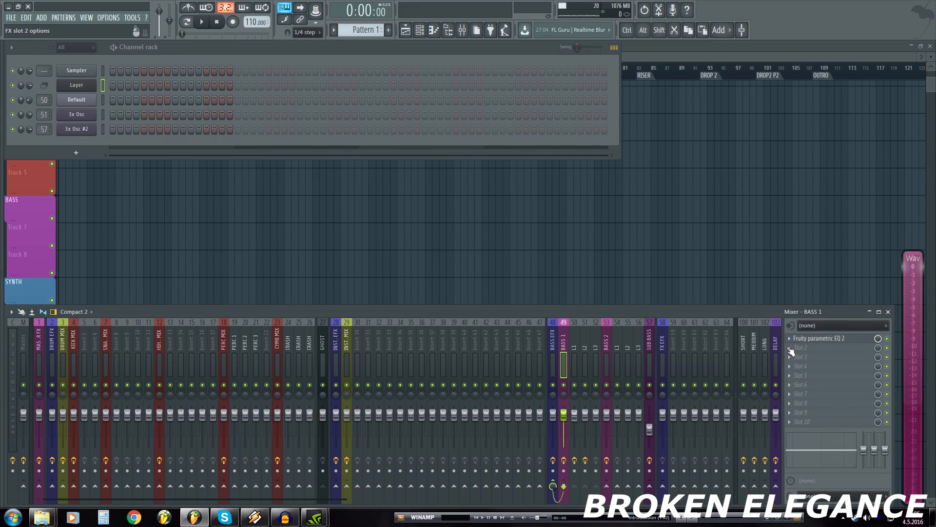
pyautogui.click(809, 338)
pyautogui.moveTo(317, 170); pyautogui.dragTo(614, 200)
pyautogui.click(384, 198)
pyautogui.moveTo(432, 210)
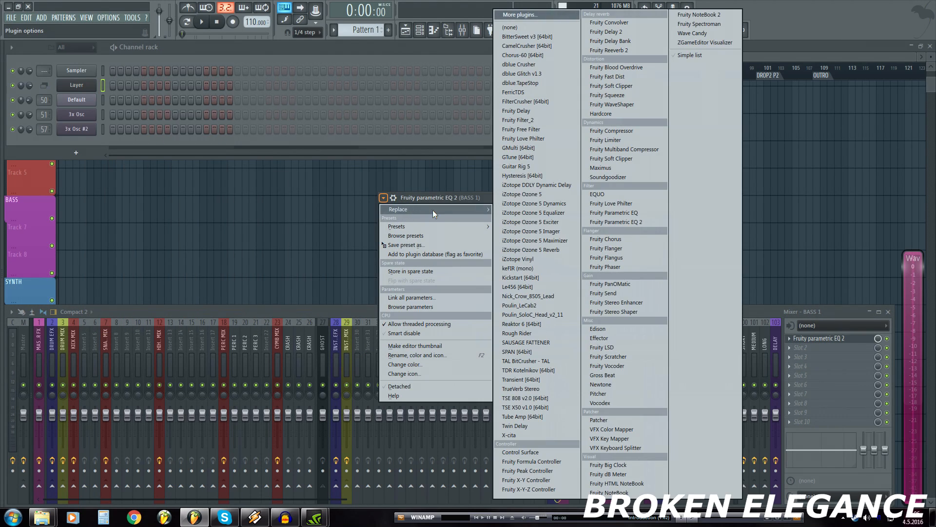
pyautogui.moveTo(472, 230)
pyautogui.click(521, 297)
pyautogui.moveTo(415, 278); pyautogui.dragTo(429, 277)
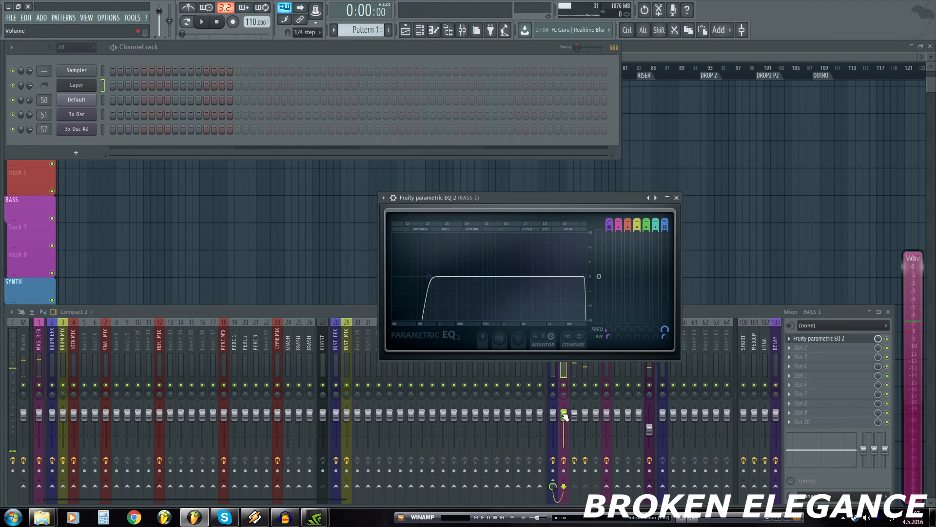
# Step: Lower the BASS 1 track's volume and set its EQ's band 7 low pass to about 11.8 kHz
pyautogui.moveTo(565, 415); pyautogui.dragTo(565, 423)
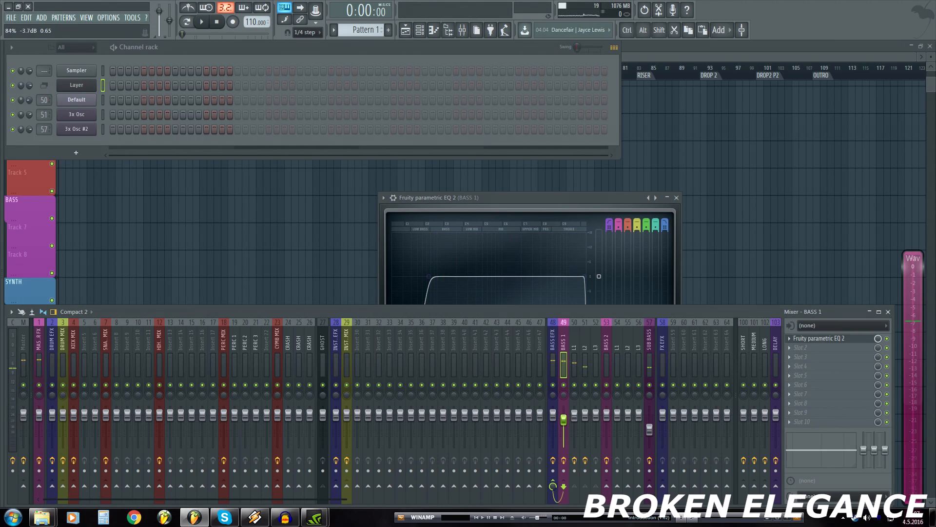
pyautogui.click(471, 203)
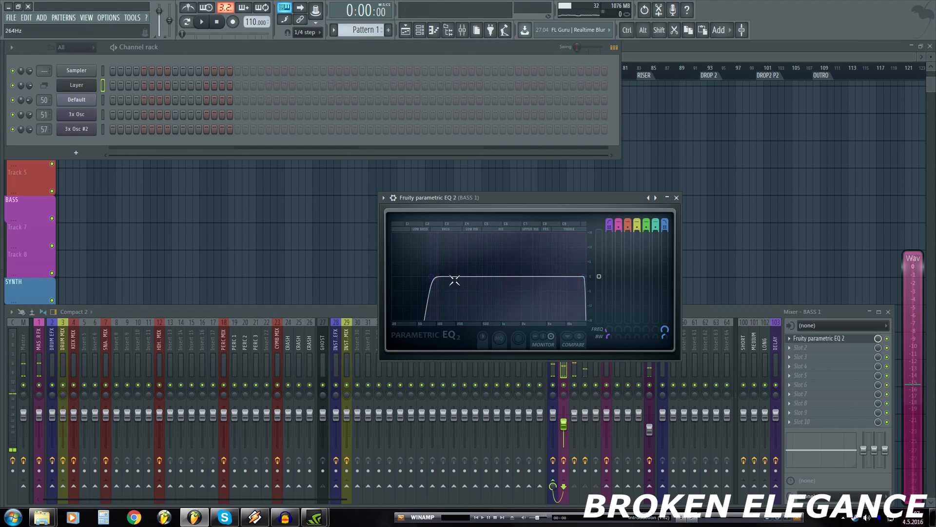
pyautogui.moveTo(586, 277); pyautogui.dragTo(572, 277)
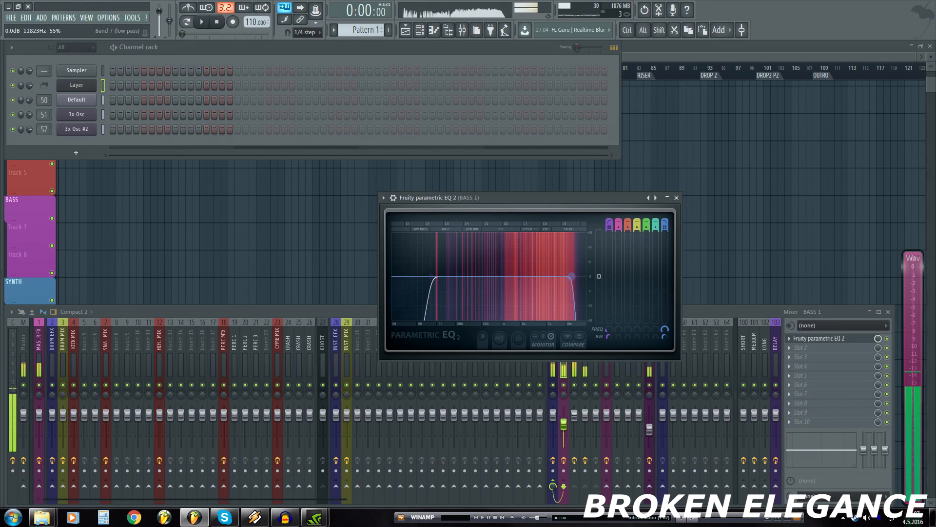
pyautogui.click(677, 198)
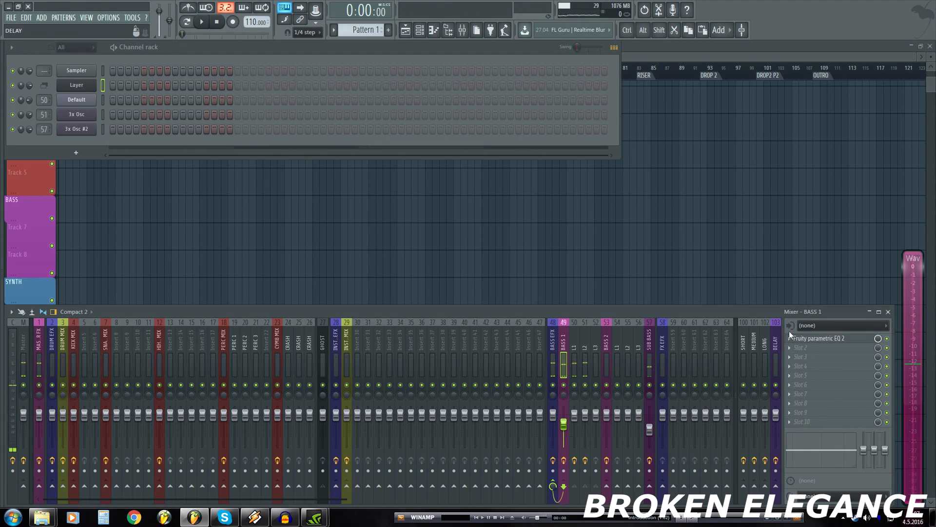
# Step: Add CamelCrusher to slot 2 of the BASS 1 track and choose the British Clean patch
pyautogui.click(790, 346)
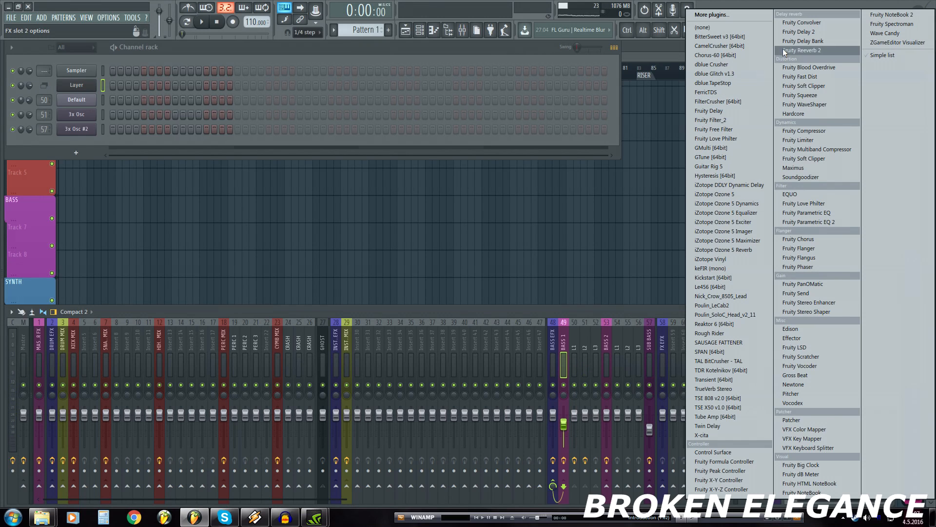
pyautogui.click(716, 49)
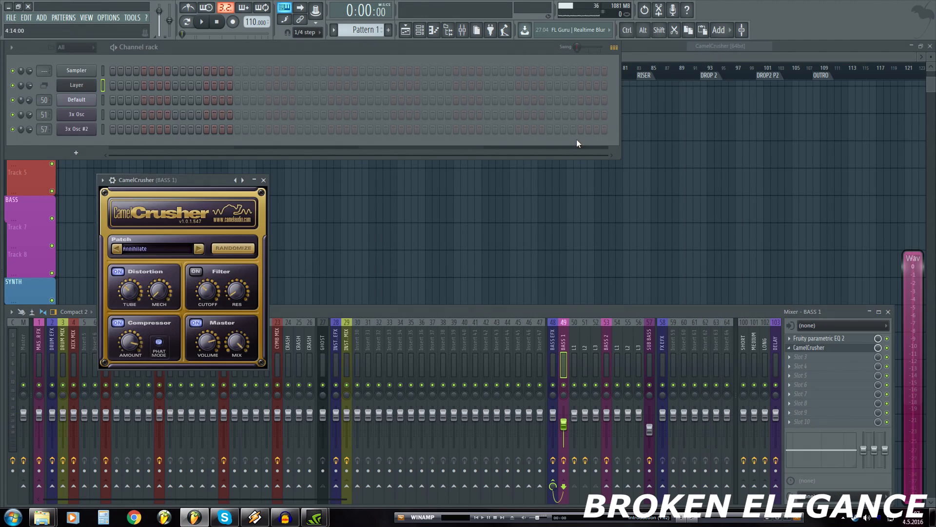
pyautogui.moveTo(207, 175); pyautogui.dragTo(664, 209)
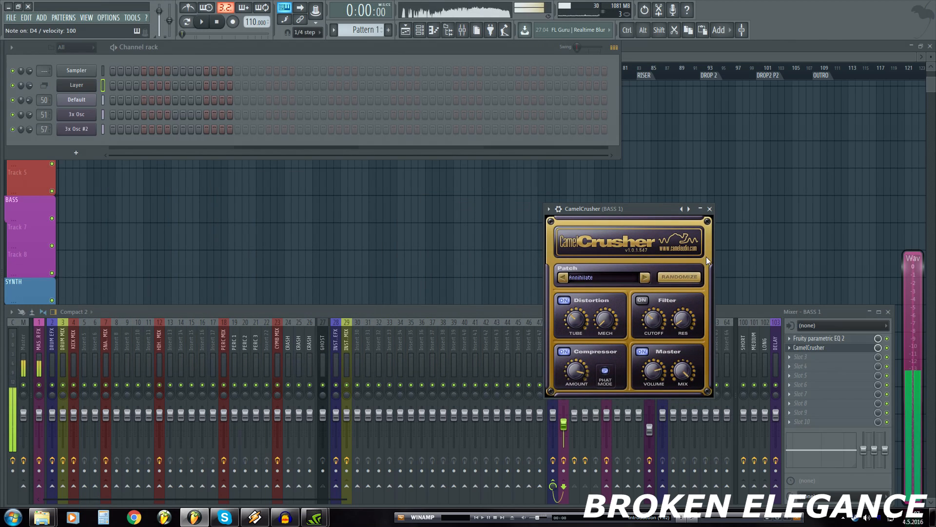
pyautogui.click(645, 277)
pyautogui.click(645, 277)
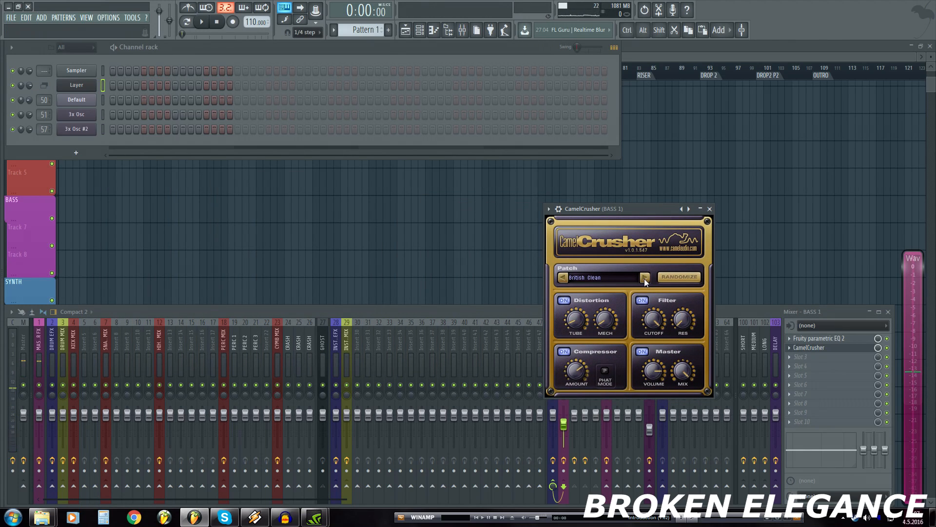
# Step: Play notes while lowering CamelCrusher's mix and setting its master volume to about -8 dB, and close the plugin
pyautogui.press('b')
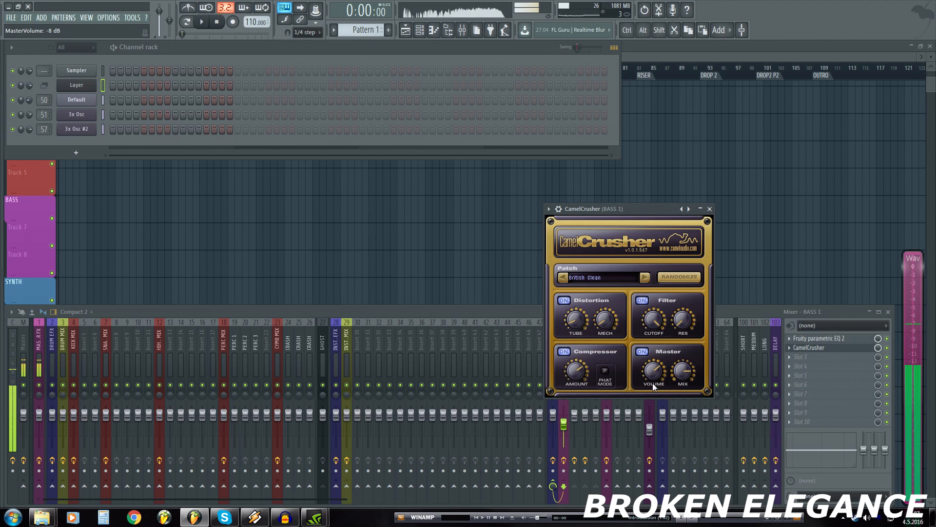
pyautogui.press('v')
pyautogui.press('b')
pyautogui.click(709, 208)
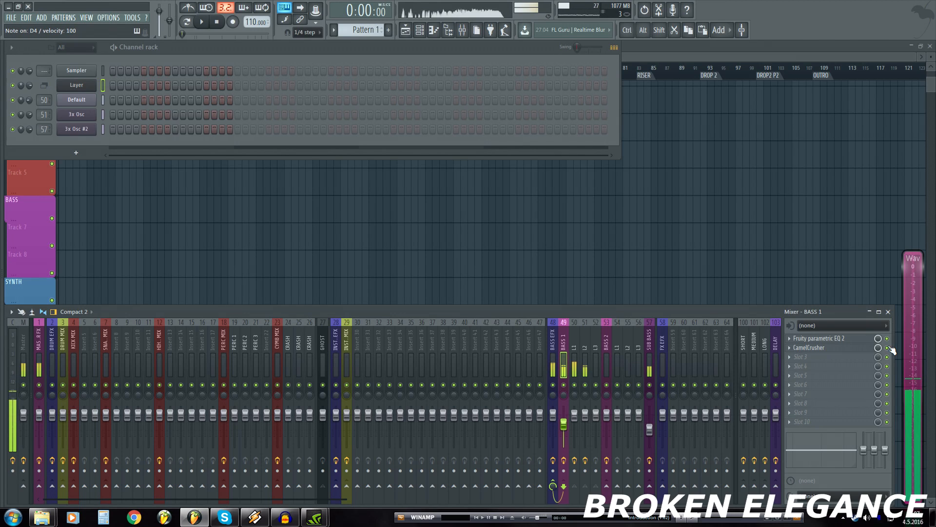
# Step: Add Fruity Compressor to the BASS 1 track and move it up above CamelCrusher in the effect chain
pyautogui.click(790, 356)
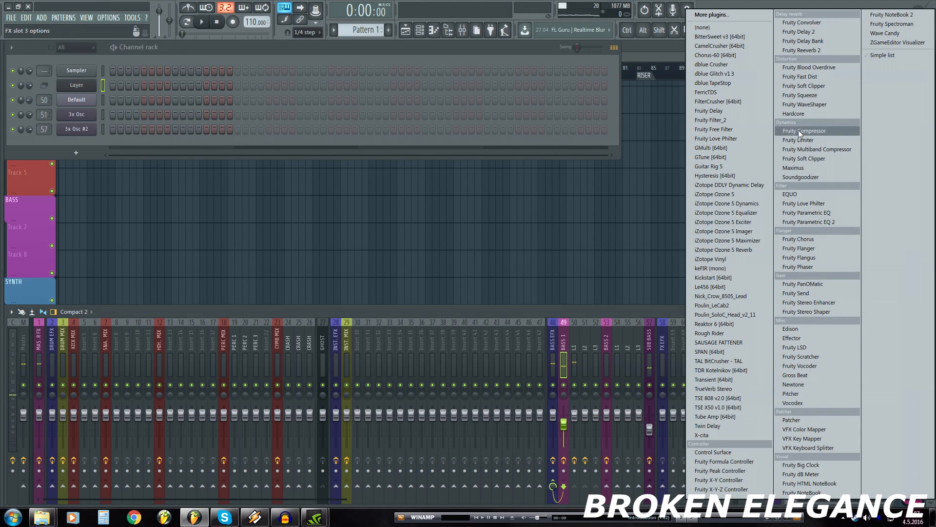
pyautogui.click(798, 130)
pyautogui.click(789, 356)
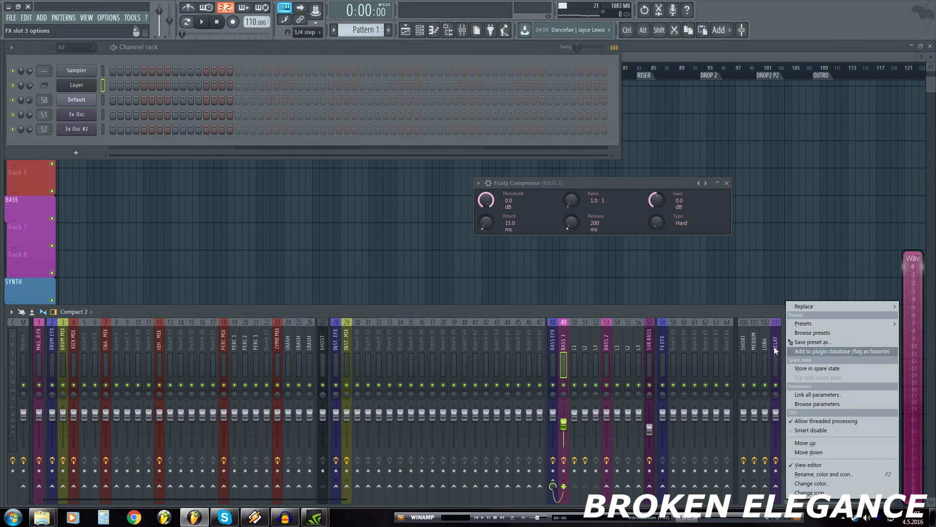
pyautogui.click(746, 308)
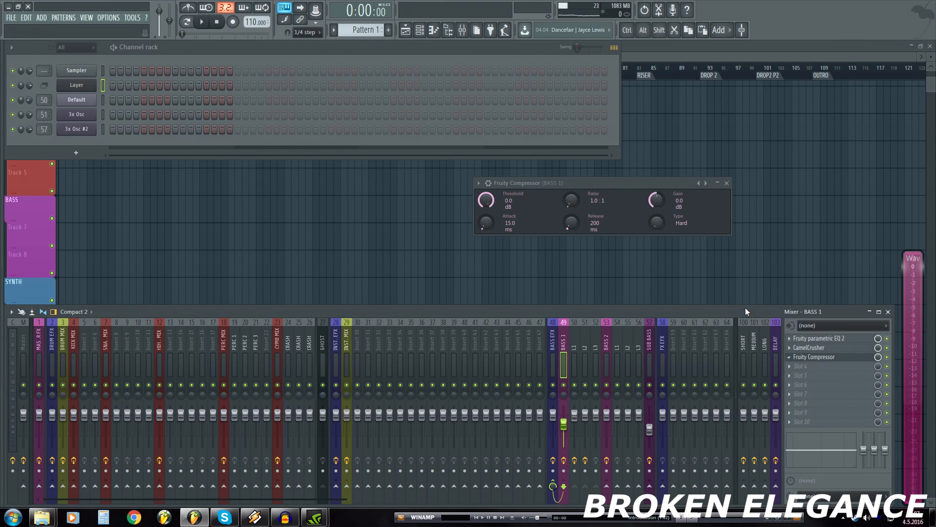
pyautogui.click(789, 356)
pyautogui.click(805, 442)
# Step: Set the BASS 1 compressor to a 2.0:1 ratio and -12.8 dB threshold, check it with notes and close it
pyautogui.click(603, 183)
pyautogui.moveTo(573, 212); pyautogui.dragTo(572, 209)
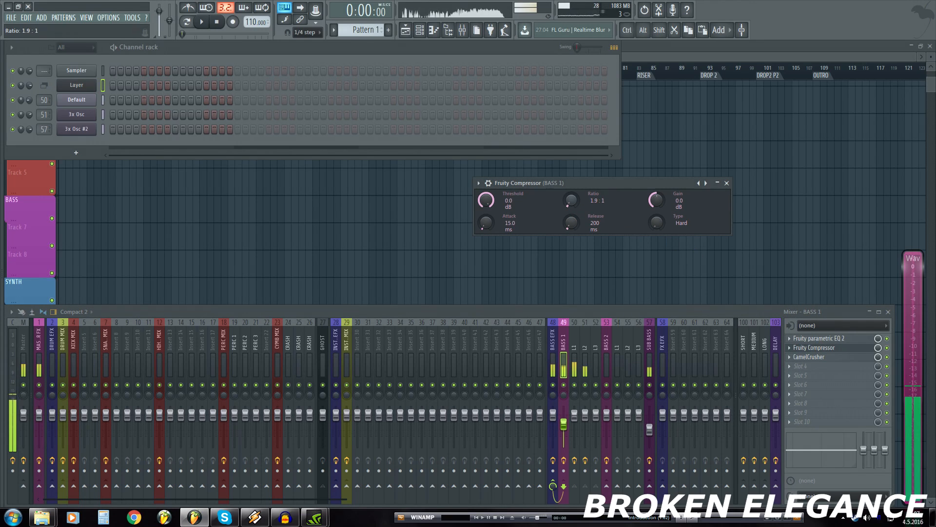
pyautogui.moveTo(486, 200); pyautogui.dragTo(486, 210)
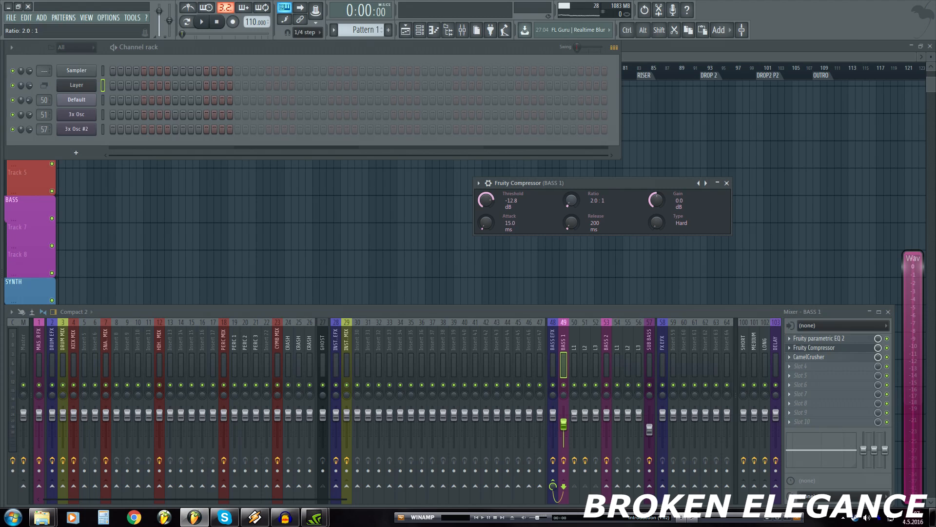
pyautogui.press('x')
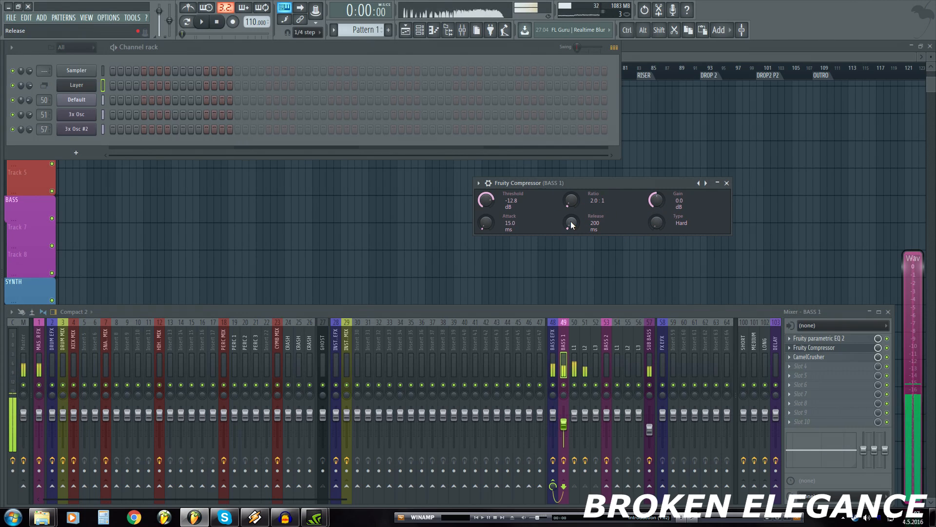
pyautogui.click(727, 183)
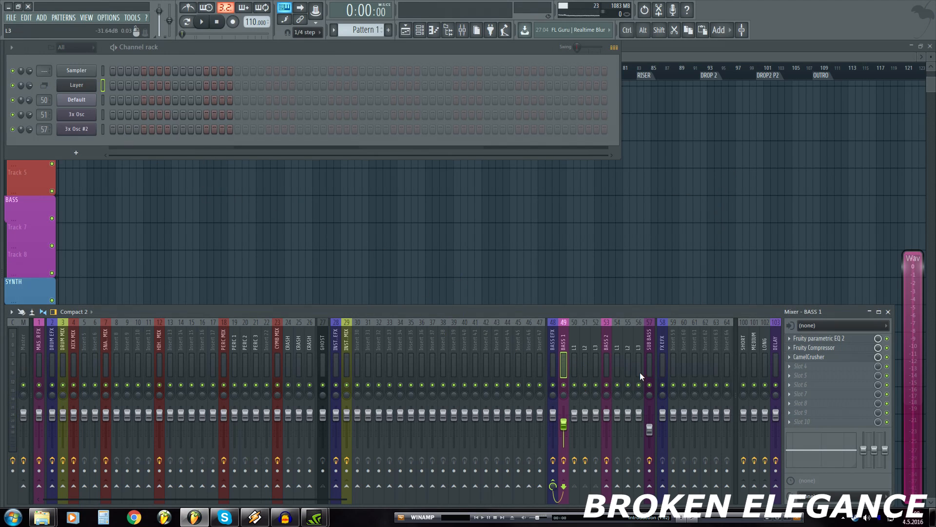
# Step: Add Fruity Parametric EQ 2 to slot 4 of the BASS 1 track and load its 40Hz + 18kHz cut preset
pyautogui.click(795, 366)
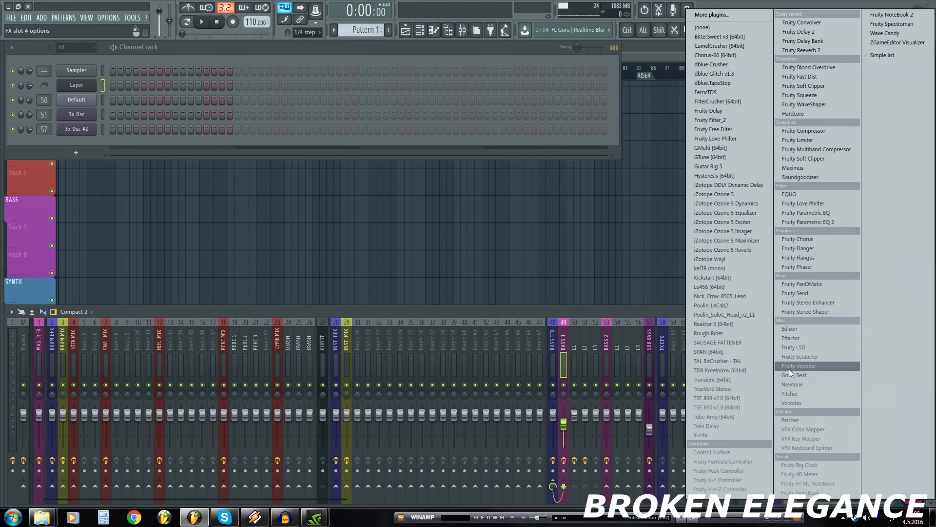
pyautogui.click(780, 222)
pyautogui.moveTo(371, 132); pyautogui.dragTo(627, 213)
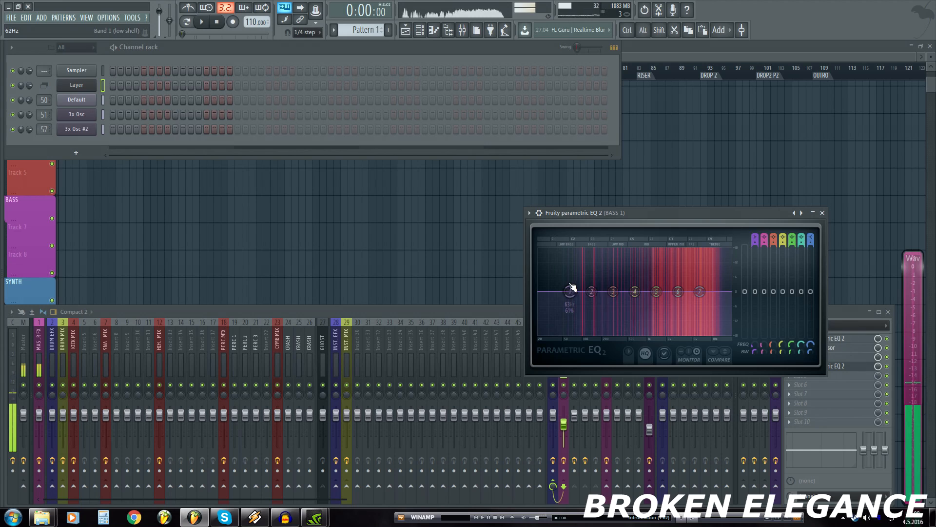
pyautogui.click(529, 213)
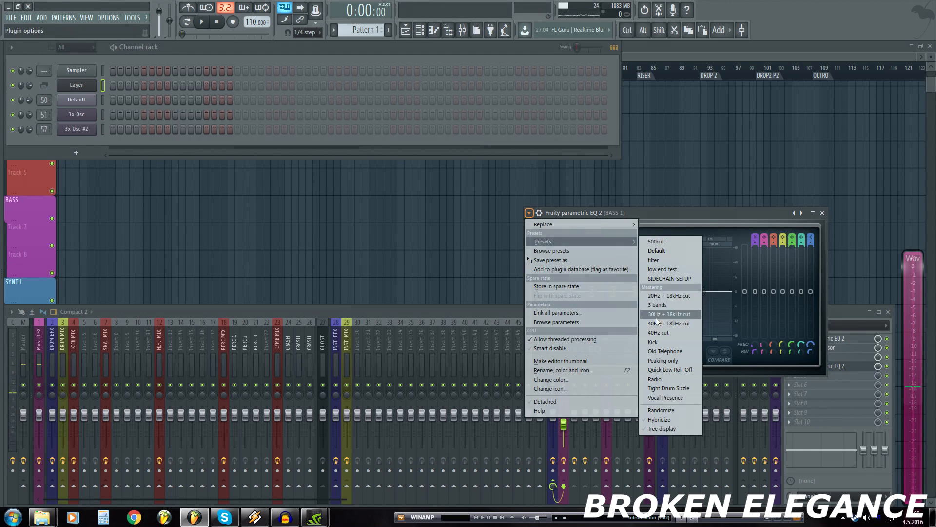
pyautogui.click(668, 324)
# Step: Adjust the low-cut band and the band 7 low-pass cutoff while playing notes, and close the equalizer
pyautogui.moveTo(571, 292)
pyautogui.mouseDown()
pyautogui.moveTo(596, 297)
pyautogui.moveTo(594, 319)
pyautogui.moveTo(616, 297)
pyautogui.moveTo(587, 295)
pyautogui.mouseUp()
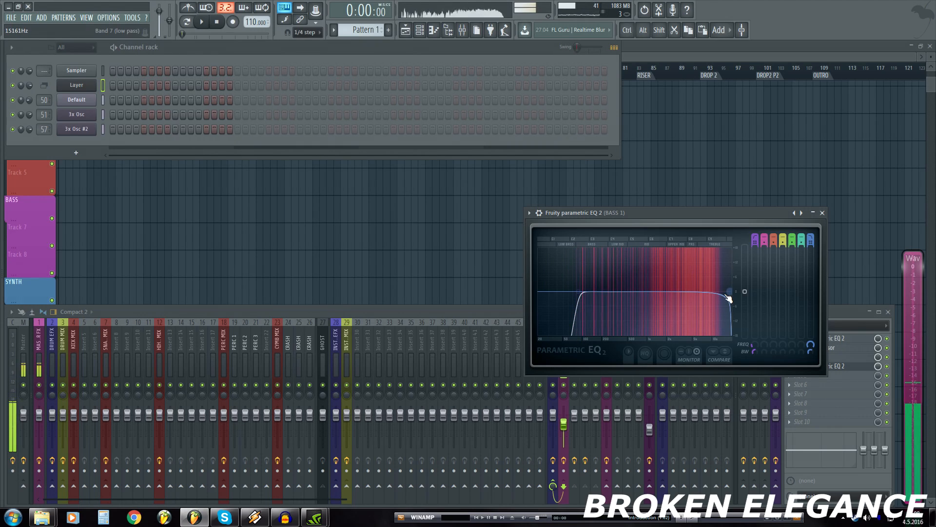
pyautogui.moveTo(707, 291); pyautogui.dragTo(725, 291)
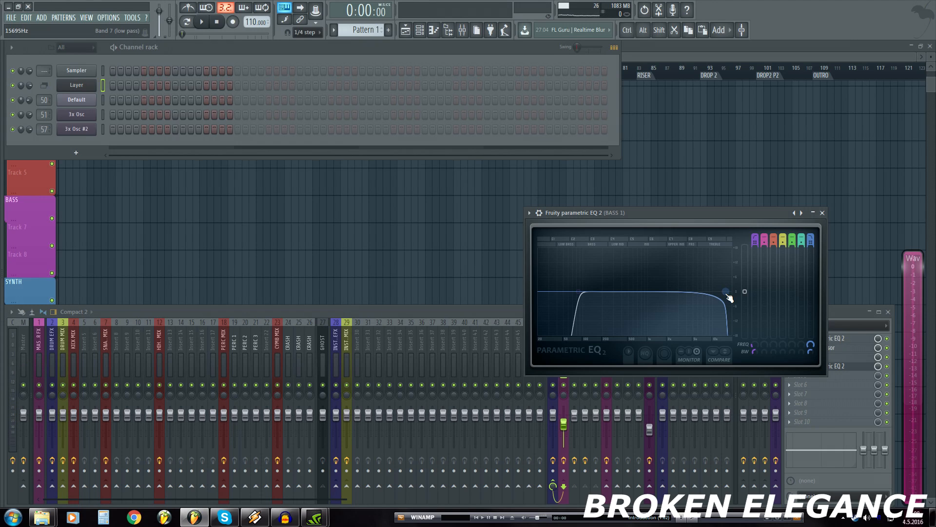
pyautogui.moveTo(728, 295)
pyautogui.mouseDown()
pyautogui.moveTo(704, 292)
pyautogui.moveTo(729, 296)
pyautogui.moveTo(723, 291)
pyautogui.mouseUp()
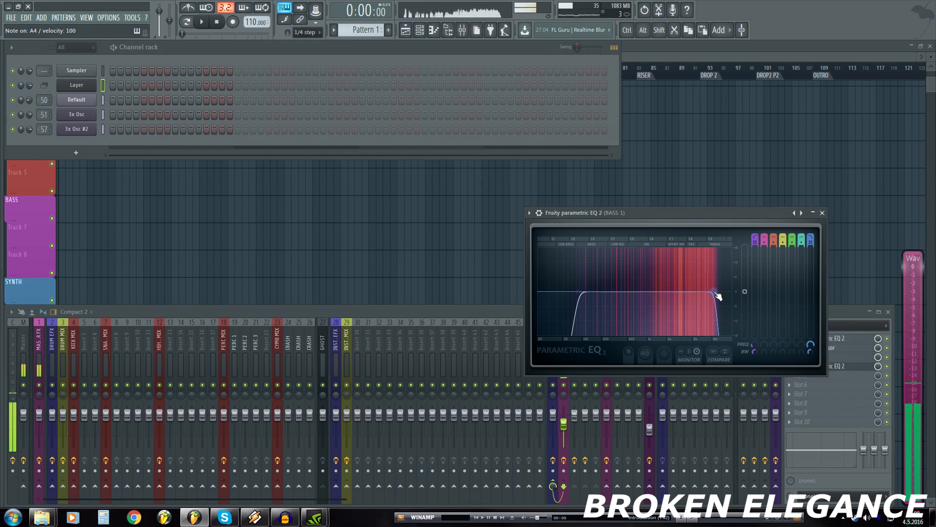
pyautogui.click(823, 213)
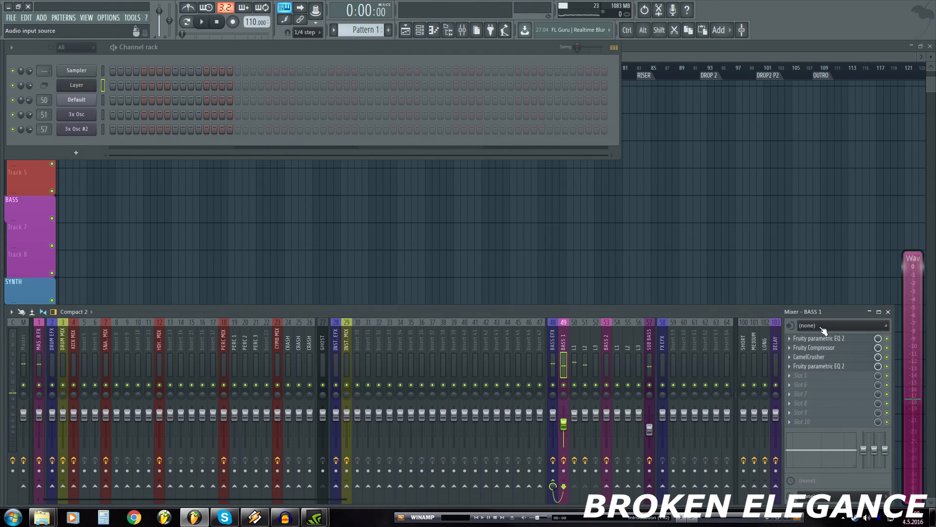
# Step: Open the Layer channel's piano roll and fill bar 1 with one-beat F5 and G5 notes and a two-beat D5 note
pyautogui.click(792, 385)
pyautogui.click(81, 100)
pyautogui.rightClick(79, 86)
pyautogui.click(112, 86)
pyautogui.moveTo(284, 235)
pyautogui.mouseDown()
pyautogui.moveTo(230, 234)
pyautogui.moveTo(228, 213)
pyautogui.mouseUp()
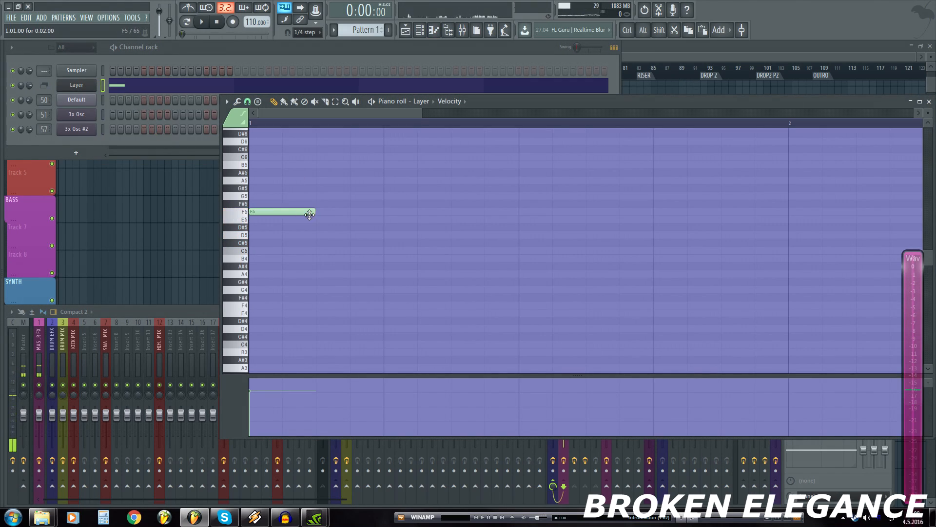
pyautogui.click(385, 195)
pyautogui.moveTo(507, 225); pyautogui.dragTo(501, 240)
pyautogui.press('space')
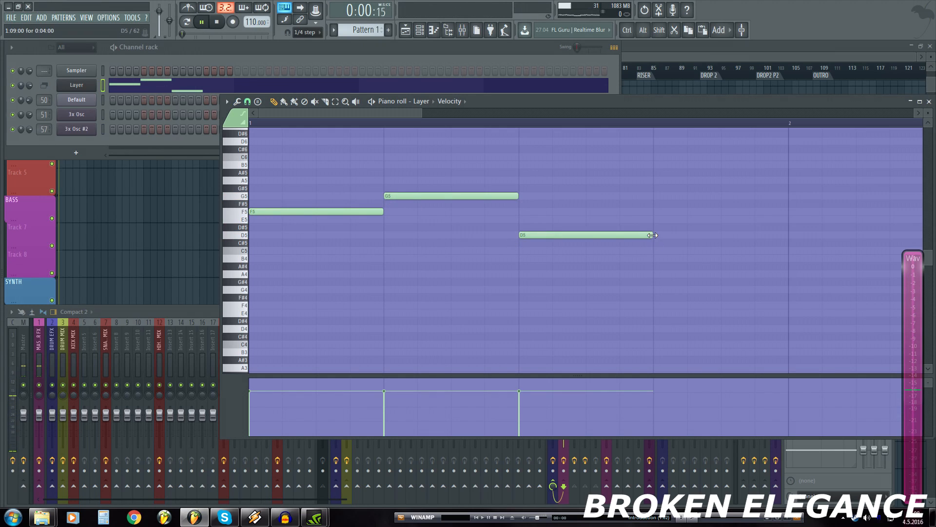
pyautogui.moveTo(652, 234); pyautogui.dragTo(788, 235)
# Step: Add a one-step G5 slide note directly before the existing G5 note and stop playback
pyautogui.click(351, 195)
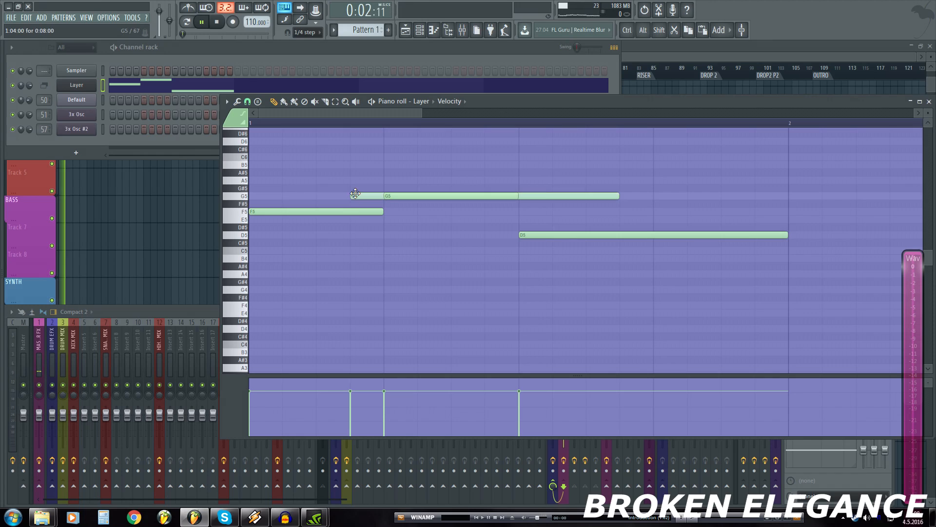
pyautogui.click(624, 196)
pyautogui.rightClick(625, 196)
pyautogui.moveTo(617, 196); pyautogui.dragTo(384, 196)
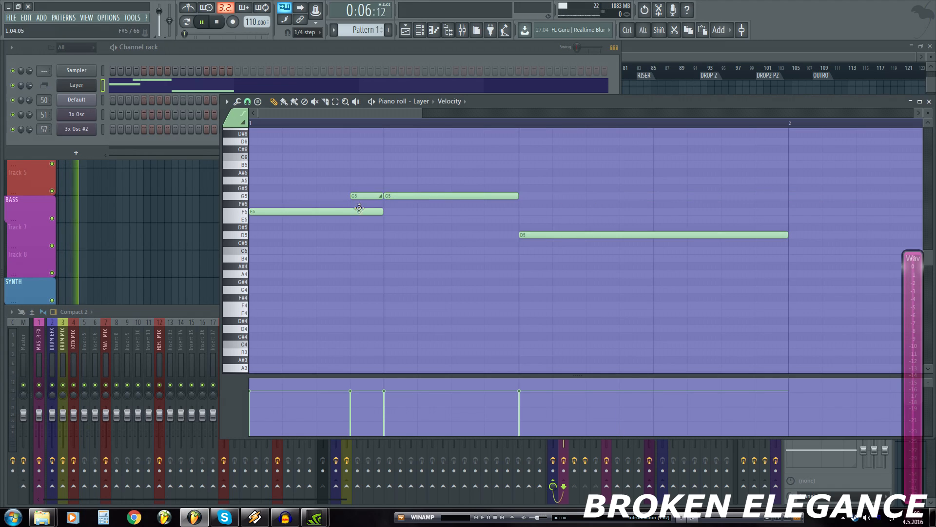
pyautogui.press('space')
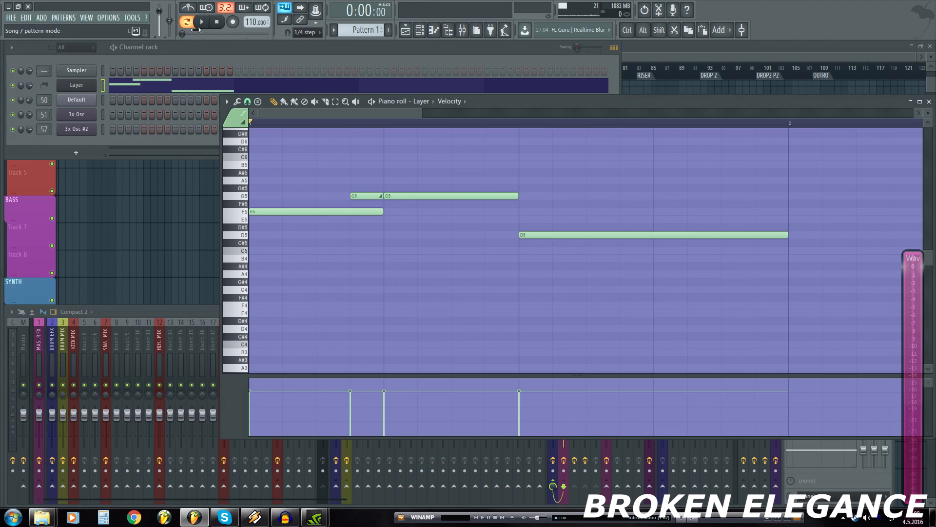
# Step: Move all the notes down one octave to F4, G4 and D4, and preview the pattern
pyautogui.press('space')
pyautogui.press('space')
pyautogui.moveTo(604, 169); pyautogui.dragTo(488, 227)
pyautogui.hotkey('ctrl', 'a')
pyautogui.moveTo(300, 212); pyautogui.dragTo(271, 303)
pyautogui.press('space')
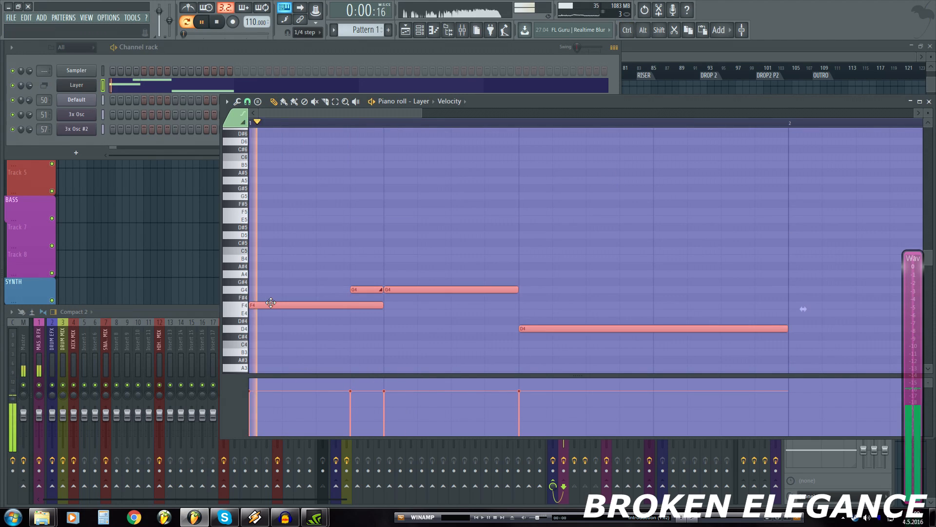
pyautogui.keyDown('ctrl'); pyautogui.click(359, 243); pyautogui.keyUp('ctrl')
pyautogui.press('space')
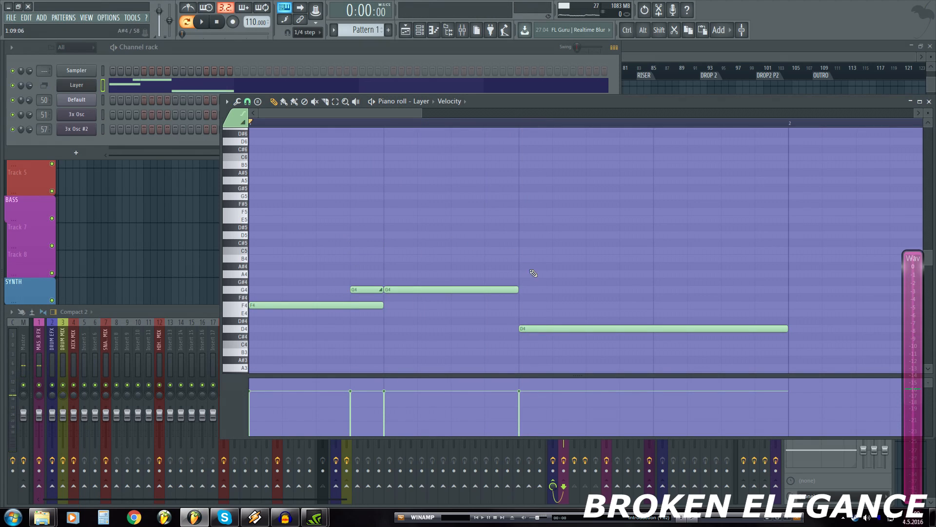
# Step: Add a one-step D4 slide note directly before the long D4 note and preview the pattern
pyautogui.click(486, 327)
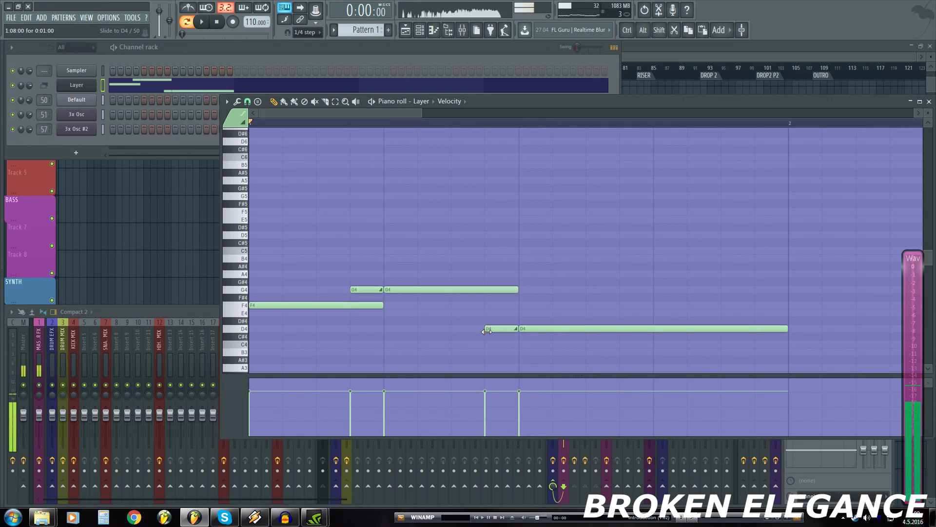
pyautogui.press('space')
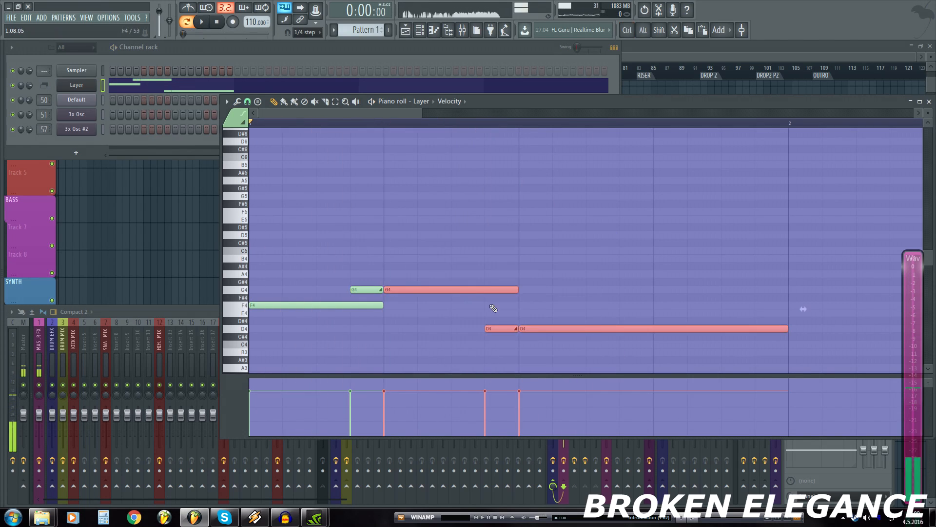
pyautogui.press('space')
# Step: Spread the notes toward two bars, with F4 and G4 lasting two beats each and two-step slides before G4 and D4
pyautogui.scroll(-3, 399, 182)
pyautogui.moveTo(300, 289); pyautogui.dragTo(361, 290)
pyautogui.keyDown('ctrl'); pyautogui.moveTo(411, 319); pyautogui.dragTo(566, 337); pyautogui.keyUp('ctrl')
pyautogui.moveTo(488, 328); pyautogui.dragTo(549, 329)
pyautogui.moveTo(362, 289); pyautogui.dragTo(347, 289)
pyautogui.moveTo(355, 290); pyautogui.dragTo(370, 290)
pyautogui.moveTo(430, 290); pyautogui.dragTo(492, 290)
pyautogui.press('space')
pyautogui.moveTo(485, 329)
pyautogui.mouseDown()
pyautogui.moveTo(470, 329)
pyautogui.moveTo(490, 328)
pyautogui.mouseUp()
pyautogui.press('space')
# Step: Extend the final D4 note to the end of bar 2, play the pattern and close the piano roll
pyautogui.moveTo(614, 328); pyautogui.dragTo(735, 354)
pyautogui.press('space')
pyautogui.click(620, 251)
pyautogui.rightClick(644, 251)
pyautogui.click(929, 102)
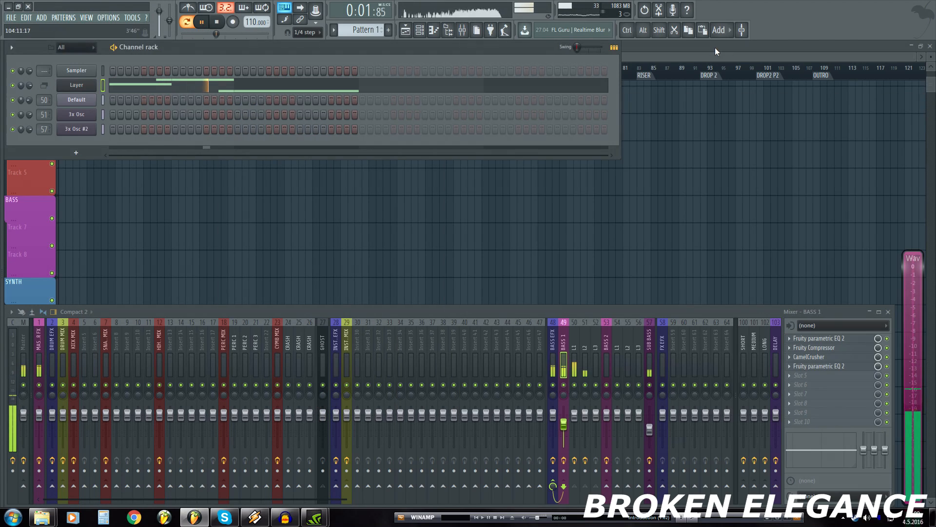
# Step: Place Pattern 1 at bar 1 of the playlist's DRUMS track and add a second copy at bar 3
pyautogui.click(673, 52)
pyautogui.press('space')
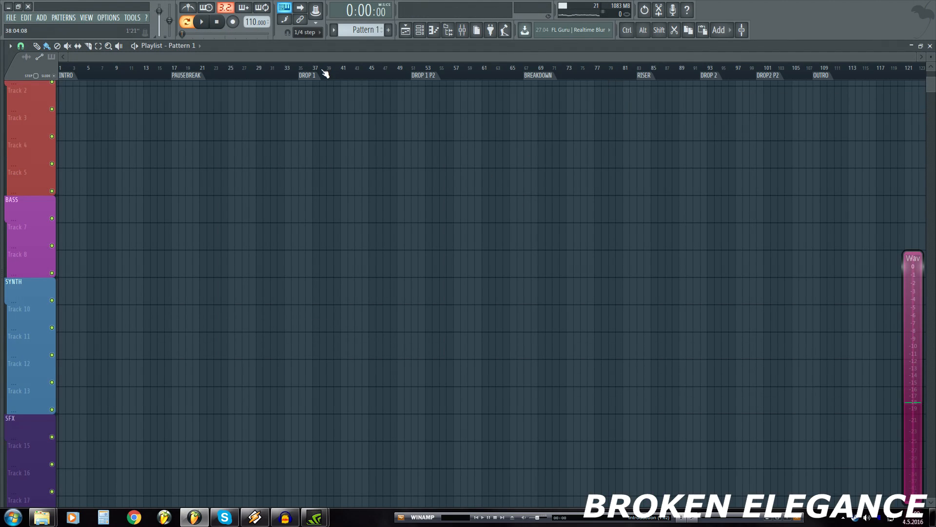
pyautogui.scroll(1, 291, 200)
pyautogui.press('F6')
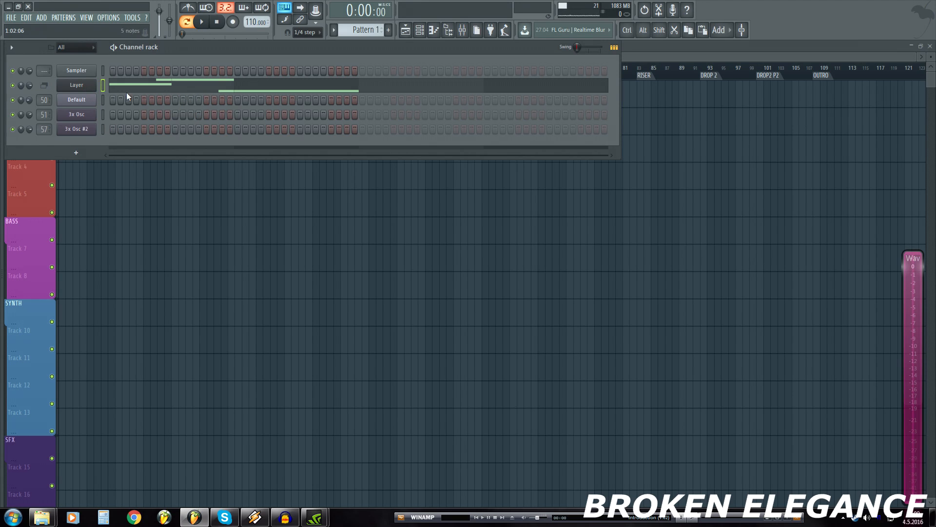
pyautogui.press('F6')
pyautogui.scroll(5, 106, 77)
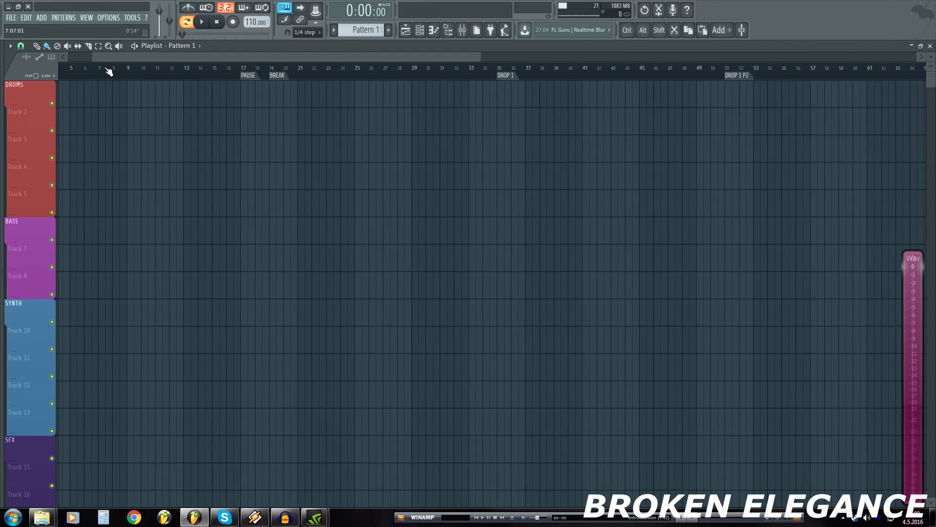
pyautogui.scroll(1, 121, 75)
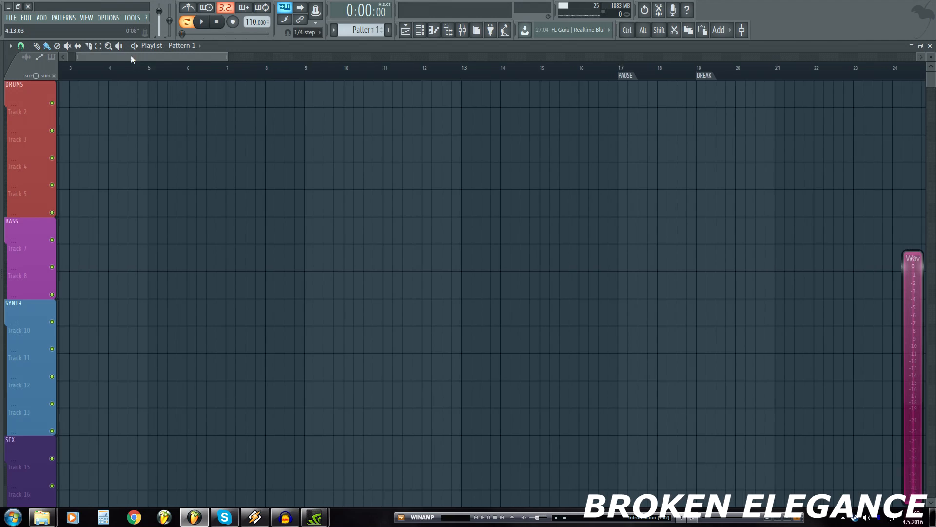
pyautogui.moveTo(130, 56); pyautogui.dragTo(106, 58)
pyautogui.click(85, 89)
pyautogui.moveTo(86, 89); pyautogui.dragTo(48, 89)
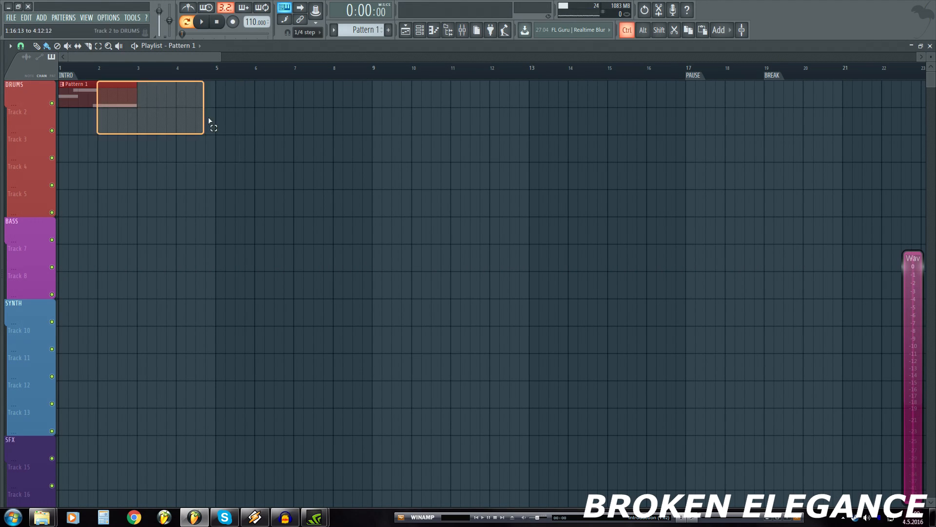
pyautogui.click(146, 96)
# Step: Select the playlist time range from bar 1 to bar 5 covering both Pattern 1 clips
pyautogui.scroll(1, 111, 71)
pyautogui.scroll(1, 111, 72)
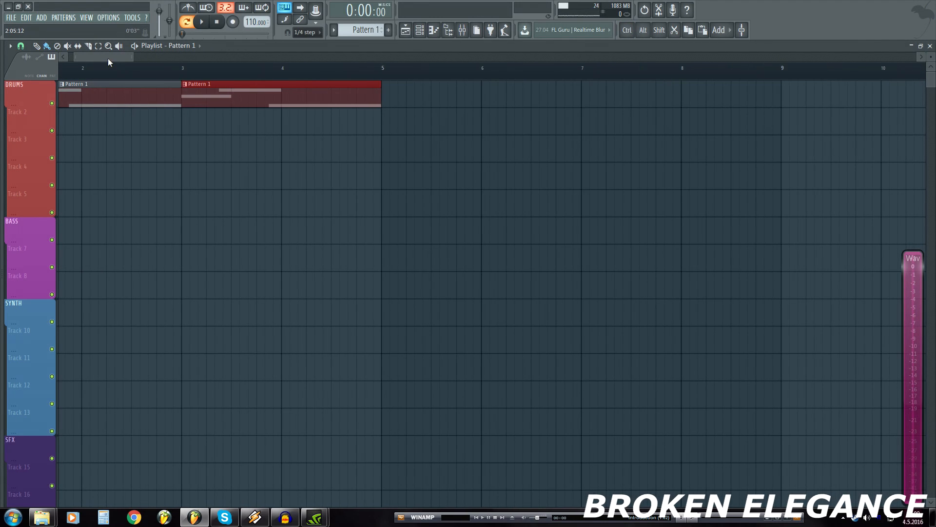
pyautogui.scroll(1, 117, 74)
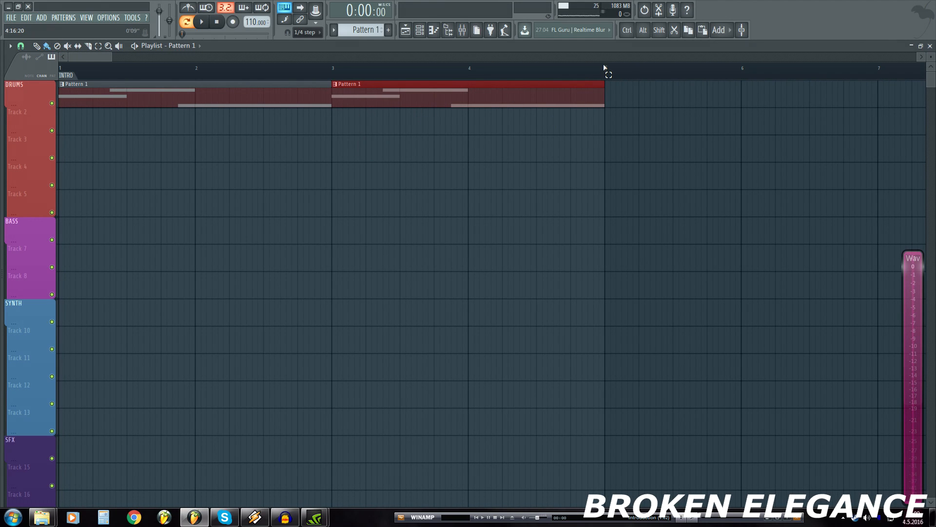
pyautogui.moveTo(602, 67); pyautogui.dragTo(51, 74)
# Step: Show the mixer and add another Fruity Parametric EQ 2 to slot 6 of the BASS 1 track
pyautogui.press('F9')
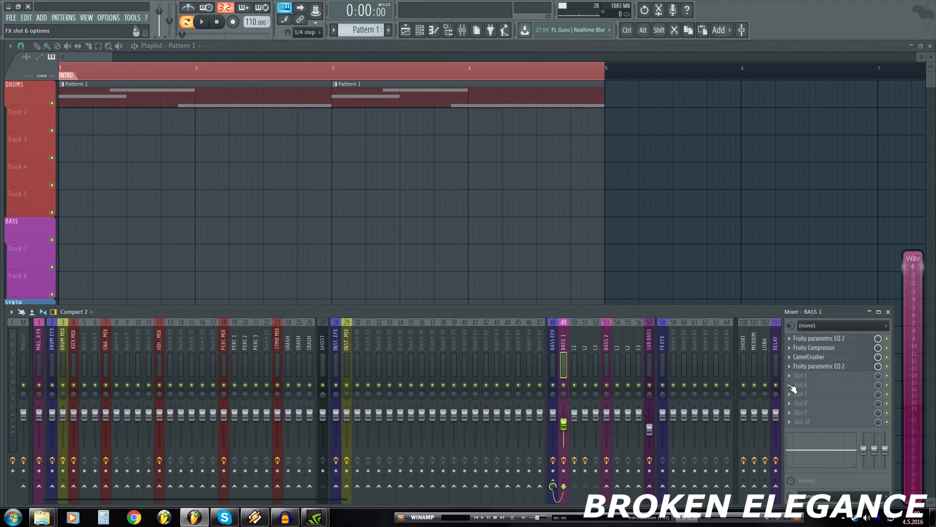
pyautogui.click(795, 385)
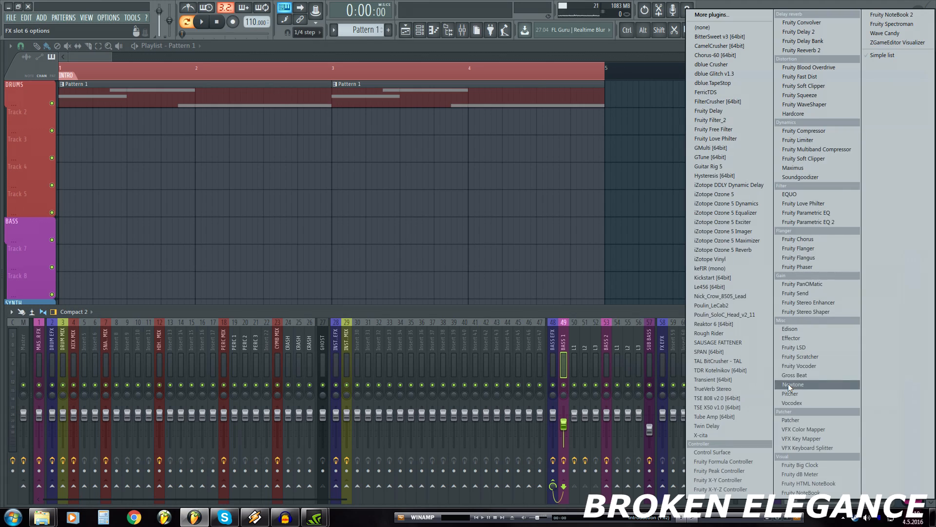
pyautogui.click(829, 222)
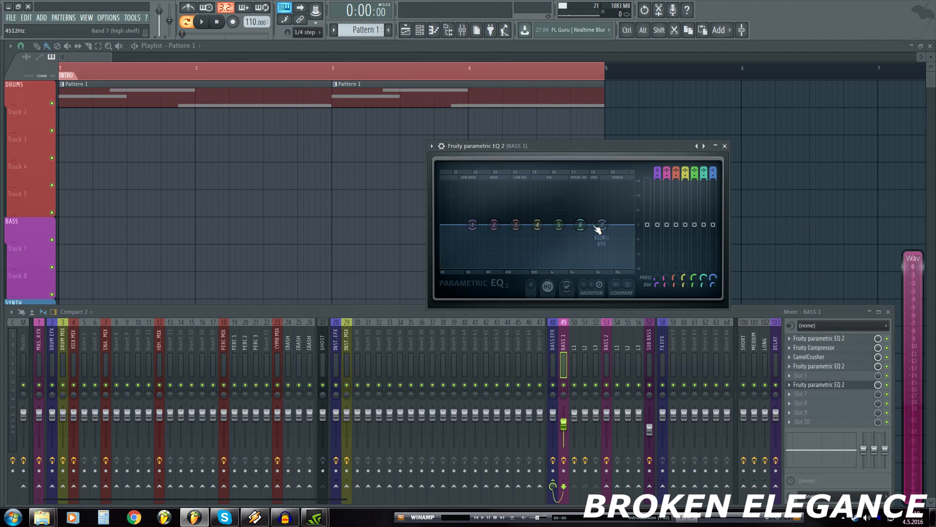
# Step: Change band 7 of the new equalizer to a low-pass filter with the Steep 4 order
pyautogui.moveTo(603, 224); pyautogui.dragTo(595, 252)
pyautogui.rightClick(594, 251)
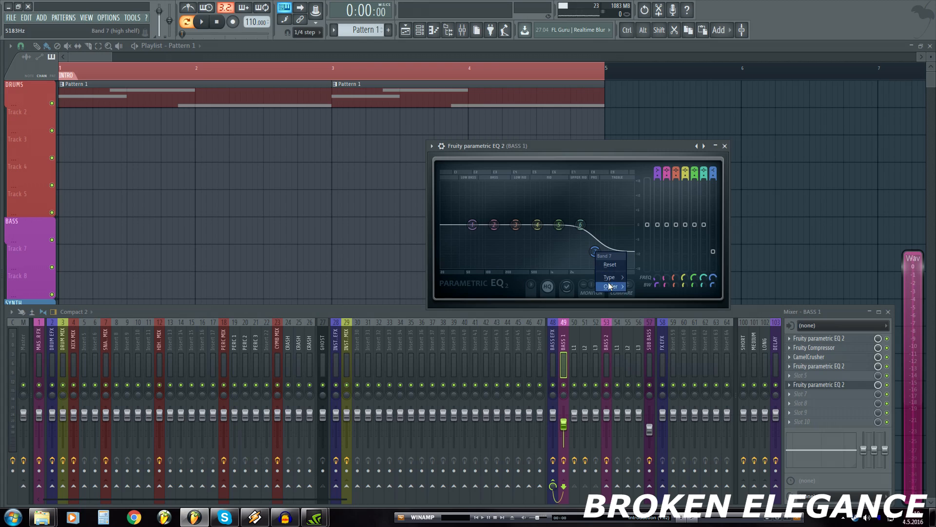
pyautogui.moveTo(616, 277)
pyautogui.click(634, 287)
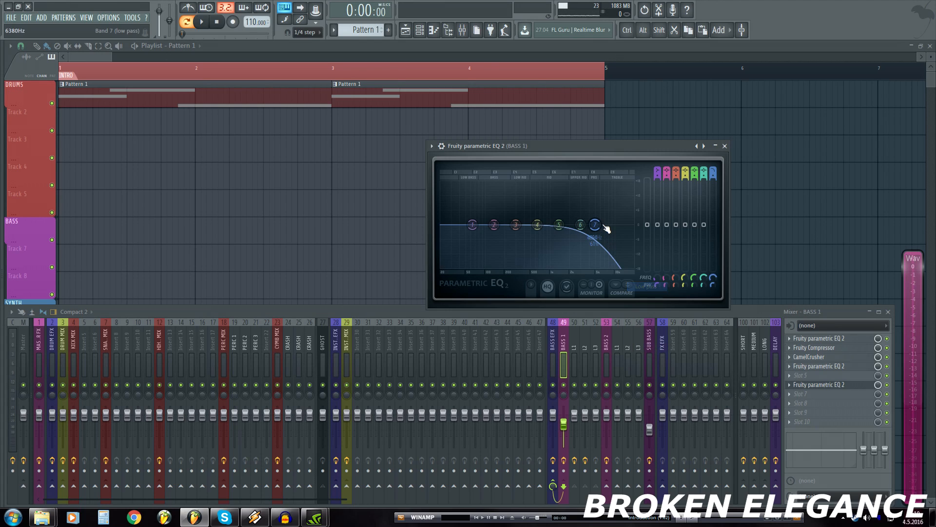
pyautogui.rightClick(595, 227)
pyautogui.moveTo(612, 260)
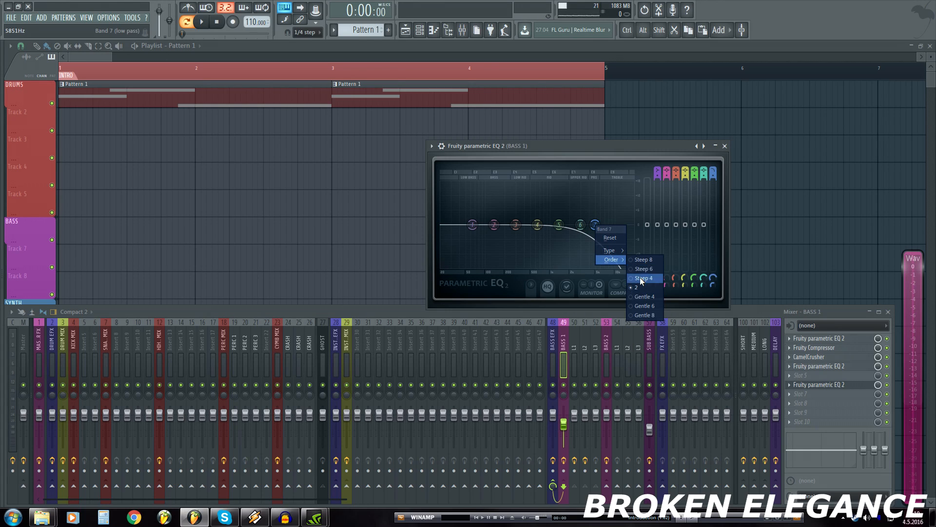
pyautogui.click(641, 278)
# Step: Boost band 5 by about 5.7 dB around 1498 Hz while listening to the playlist loop
pyautogui.press('space')
pyautogui.moveTo(601, 233); pyautogui.dragTo(545, 215)
pyautogui.press('space')
pyautogui.press('space')
pyautogui.press('space')
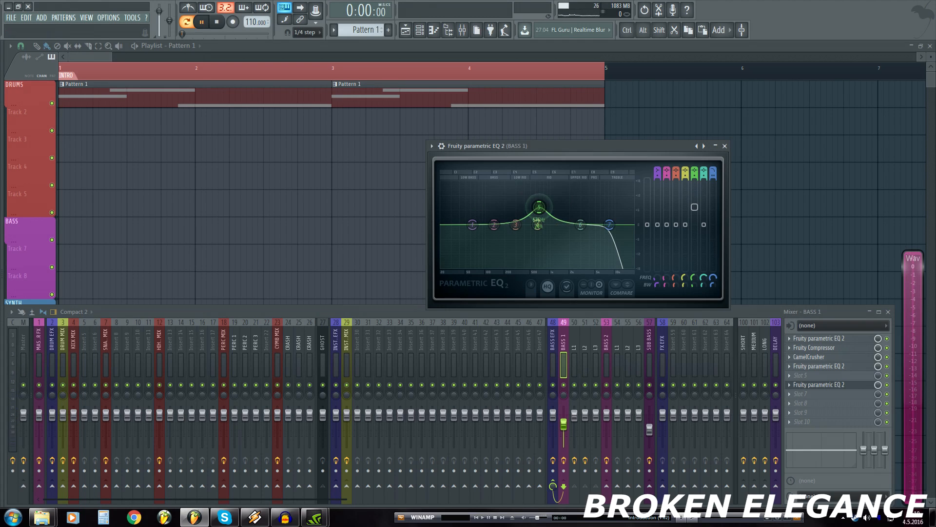
pyautogui.press('space')
pyautogui.moveTo(539, 207); pyautogui.dragTo(547, 206)
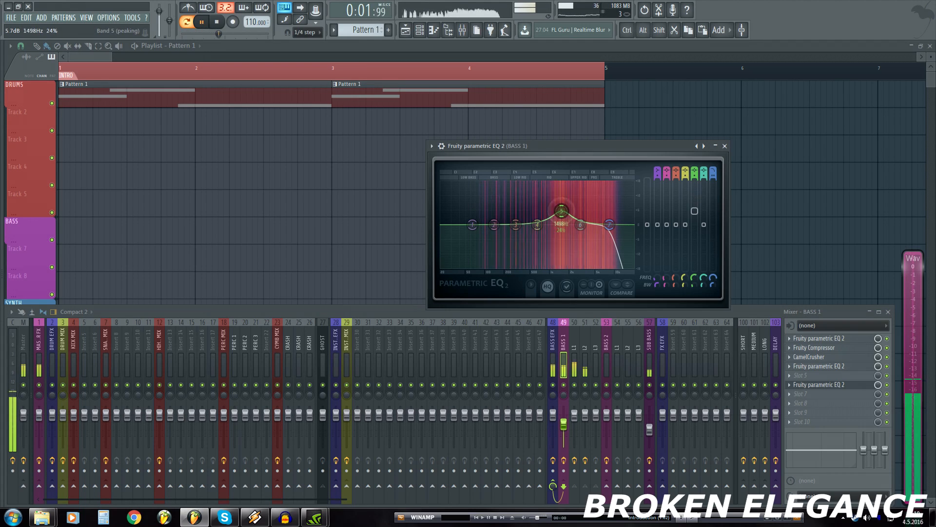
# Step: Raise the band 7 low-pass cutoff slightly, reduce band 5's boost and narrow it to 19% bandwidth while checking playback
pyautogui.moveTo(610, 225)
pyautogui.mouseDown()
pyautogui.moveTo(542, 225)
pyautogui.moveTo(613, 225)
pyautogui.mouseUp()
pyautogui.press('space')
pyautogui.press('space')
pyautogui.press('space')
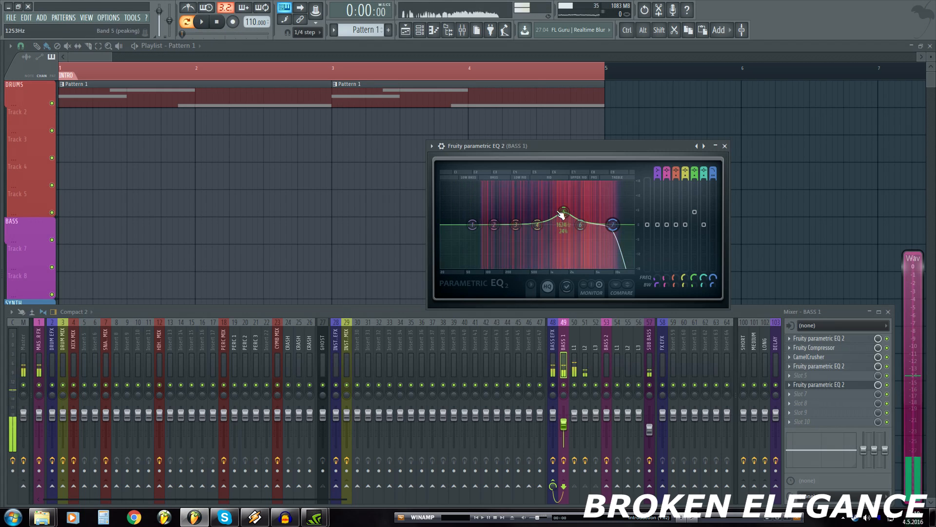
pyautogui.moveTo(693, 216); pyautogui.dragTo(693, 218)
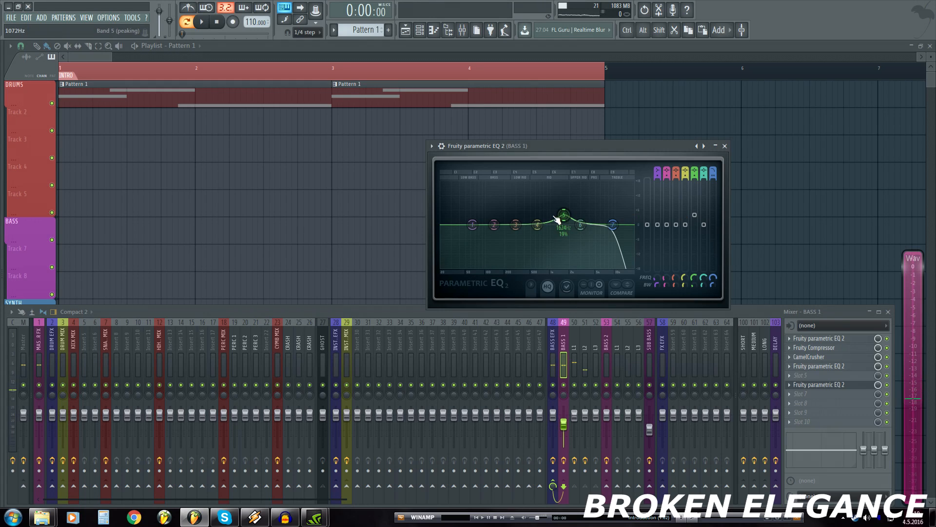
pyautogui.press('space')
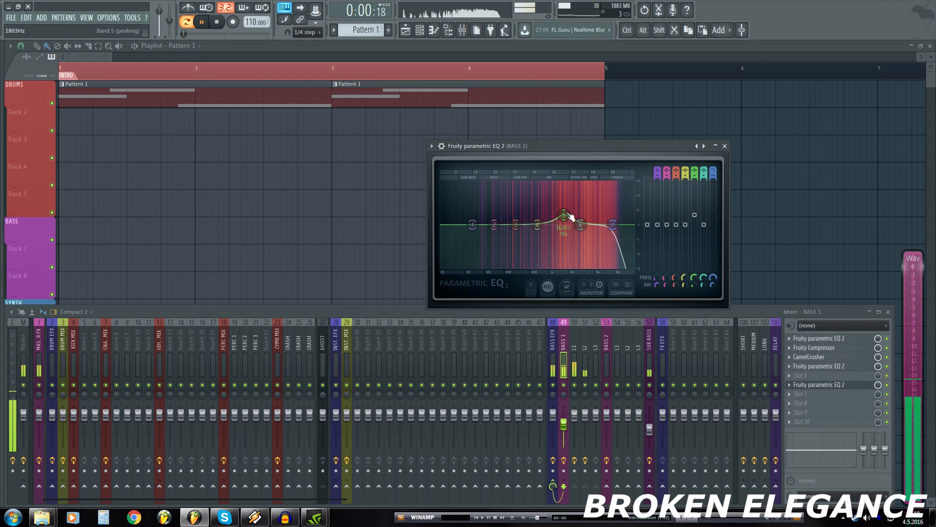
# Step: Shift band 5's boost to about 4.9 dB at 433 Hz, lower the band 7 cutoff, stop playback and close the equalizer
pyautogui.moveTo(564, 215); pyautogui.dragTo(527, 212)
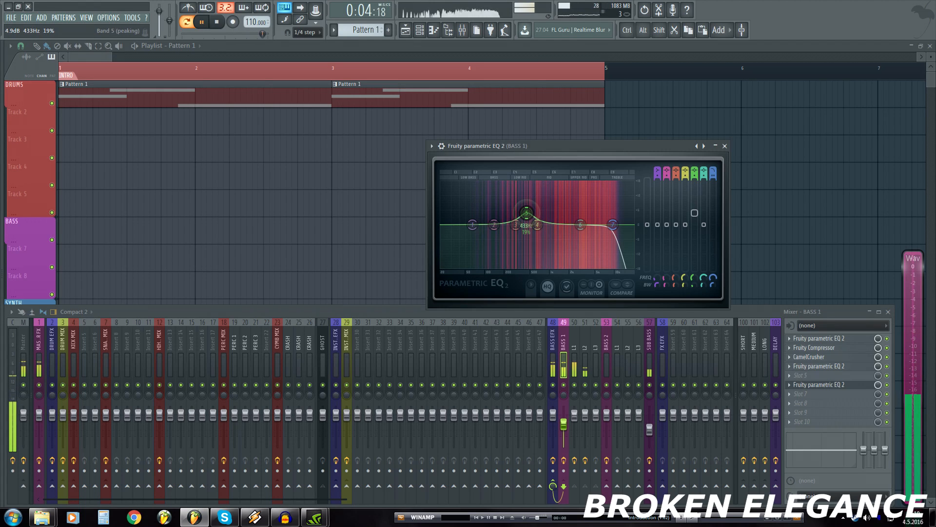
pyautogui.moveTo(613, 225)
pyautogui.mouseDown()
pyautogui.moveTo(498, 225)
pyautogui.moveTo(603, 225)
pyautogui.mouseUp()
pyautogui.press('space')
pyautogui.click(725, 146)
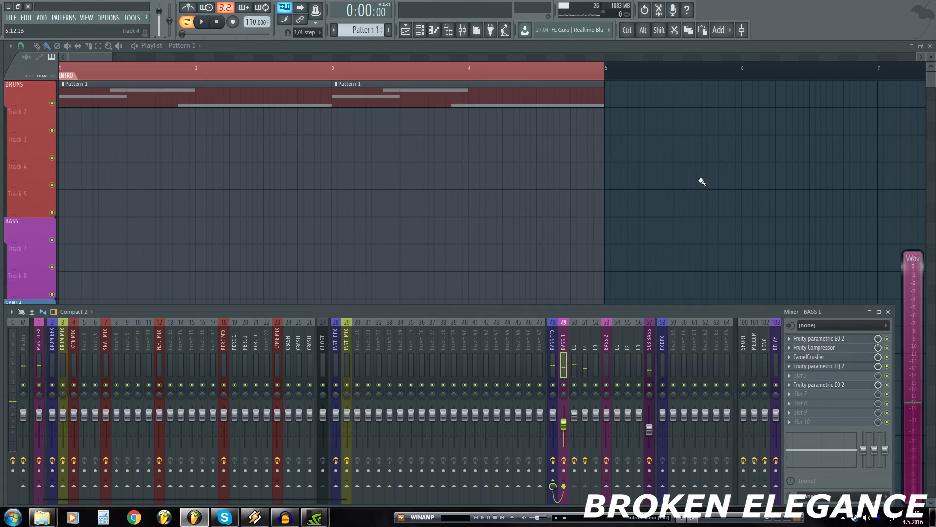
# Step: Reopen the slot 6 equalizer, raise band 7's cutoff to the upper end and create an automation clip for its frequency
pyautogui.click(824, 386)
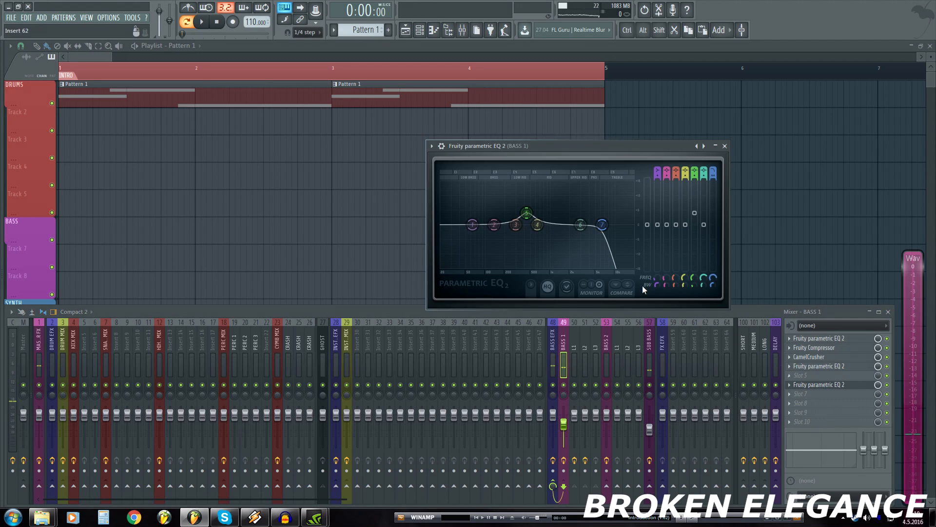
pyautogui.rightClick(714, 278)
pyautogui.moveTo(603, 225); pyautogui.dragTo(642, 229)
pyautogui.rightClick(714, 278)
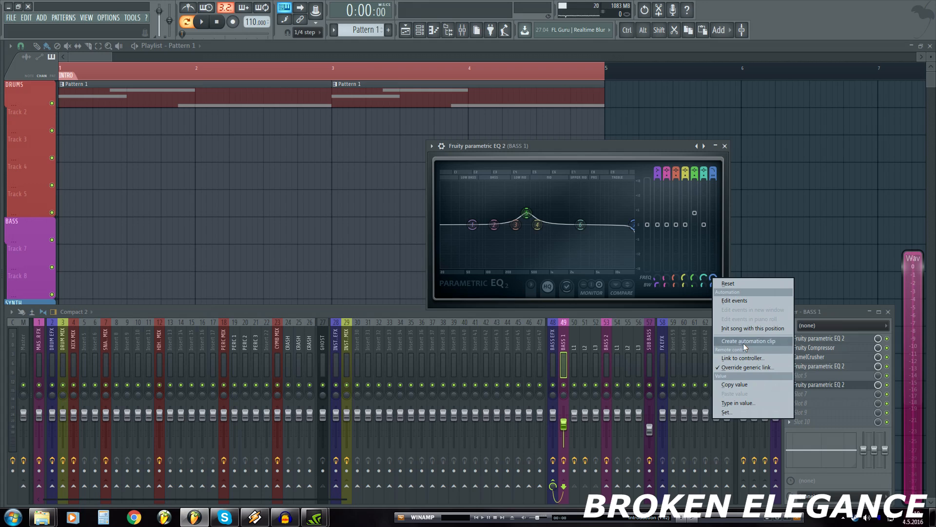
pyautogui.click(743, 342)
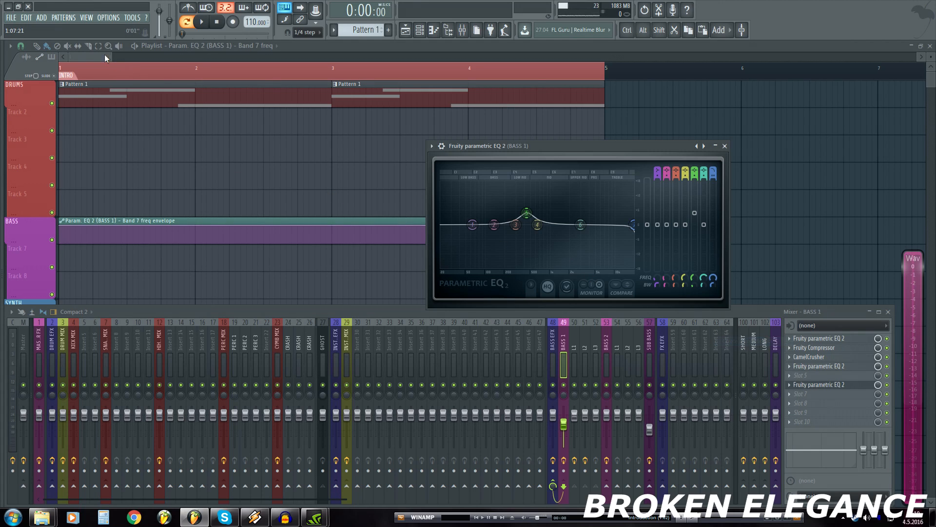
# Step: In the playlist, shape the start of the band 7 frequency clip as a rise from minimum to maximum over the first beat
pyautogui.press('F5')
pyautogui.moveTo(60, 225); pyautogui.dragTo(93, 224)
pyautogui.rightClick(92, 240)
pyautogui.press('space')
pyautogui.press('space')
pyautogui.press('space')
pyautogui.press('space')
pyautogui.press('space')
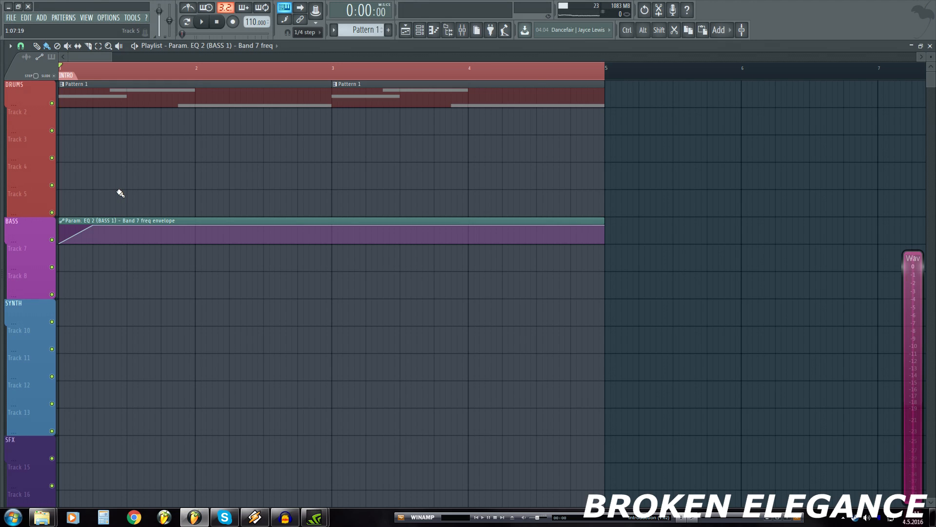
# Step: Add a dip to minimum and a rise back to maximum after the first peak of the band 7 clip, checking playback
pyautogui.press('space')
pyautogui.press('space')
pyautogui.moveTo(93, 226); pyautogui.dragTo(115, 222)
pyautogui.press('space')
pyautogui.rightClick(113, 233)
pyautogui.press('space')
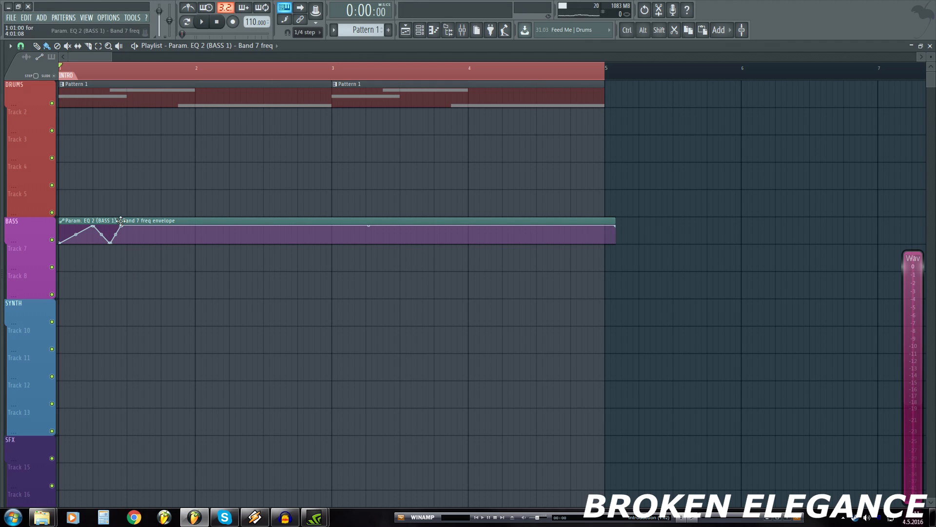
# Step: Place the second peak at mid-bar 1 and add another dip and rise after it in the band 7 clip
pyautogui.rightClick(132, 236)
pyautogui.moveTo(132, 236)
pyautogui.mouseDown()
pyautogui.moveTo(130, 255)
pyautogui.moveTo(120, 223)
pyautogui.moveTo(134, 246)
pyautogui.moveTo(127, 226)
pyautogui.moveTo(144, 244)
pyautogui.mouseUp()
pyautogui.rightClick(127, 226)
pyautogui.press('space')
pyautogui.press('space')
pyautogui.rightClick(138, 237)
pyautogui.press('space')
pyautogui.press('space')
# Step: Add faster dips and peaks through the end of bar 1 and a rise to maximum early in bar 2, adjusting their timing
pyautogui.moveTo(150, 226); pyautogui.dragTo(229, 226)
pyautogui.rightClick(195, 226)
pyautogui.rightClick(205, 238)
pyautogui.rightClick(223, 233)
pyautogui.press('space')
pyautogui.press('space')
pyautogui.moveTo(161, 226); pyautogui.dragTo(155, 227)
pyautogui.moveTo(172, 243); pyautogui.dragTo(178, 227)
pyautogui.press('space')
pyautogui.moveTo(195, 243); pyautogui.dragTo(190, 243)
pyautogui.press('space')
pyautogui.press('space')
pyautogui.press('space')
# Step: End the plateau with a dip to minimum at mid-bar 2, then delete the surplus end point so the clip stops at bar 3
pyautogui.rightClick(264, 225)
pyautogui.moveTo(264, 226); pyautogui.dragTo(247, 226)
pyautogui.rightClick(264, 243)
pyautogui.press('space')
pyautogui.rightClick(622, 226)
pyautogui.click(639, 239)
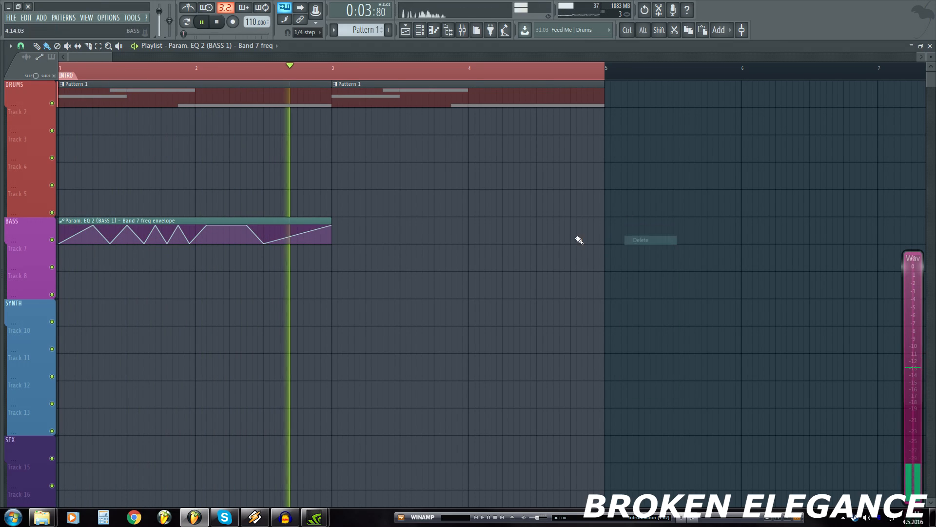
pyautogui.press('space')
pyautogui.press('space')
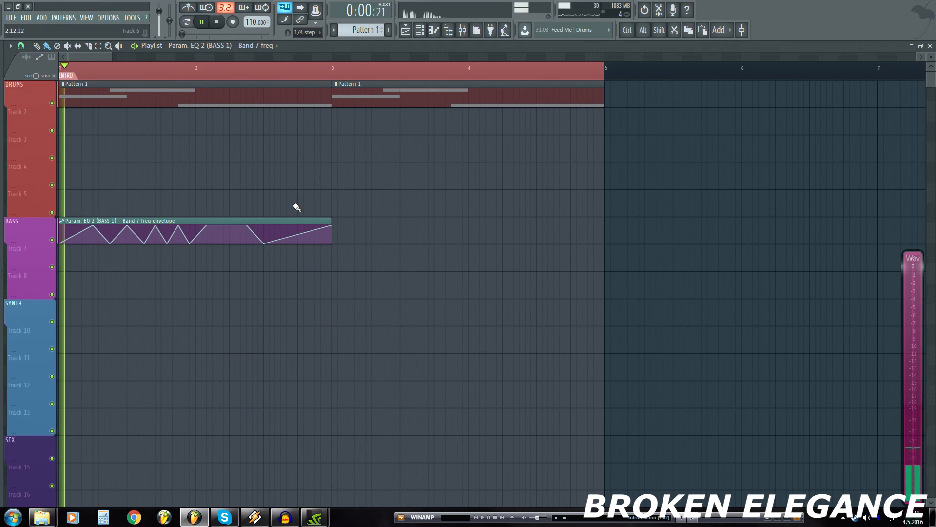
pyautogui.keyDown('ctrl'); pyautogui.click(323, 224); pyautogui.keyUp('ctrl')
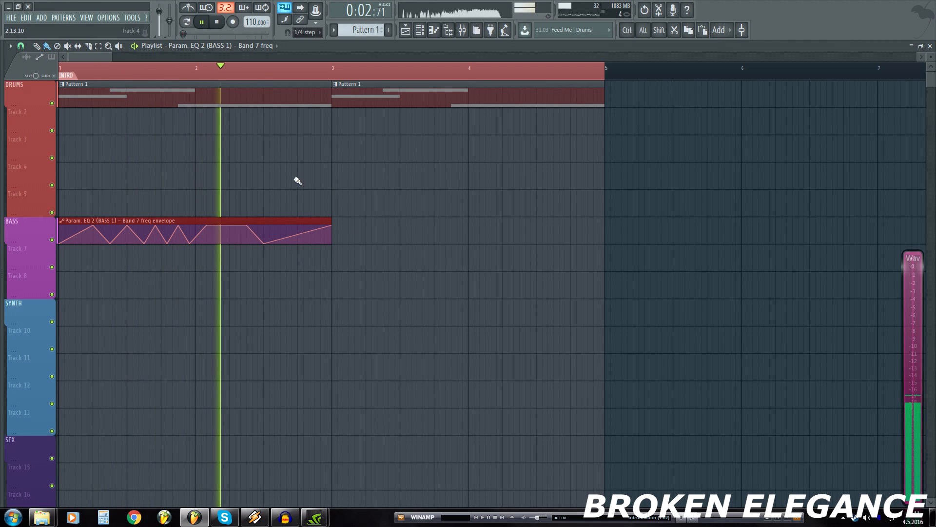
pyautogui.hotkey('ctrl', 'b')
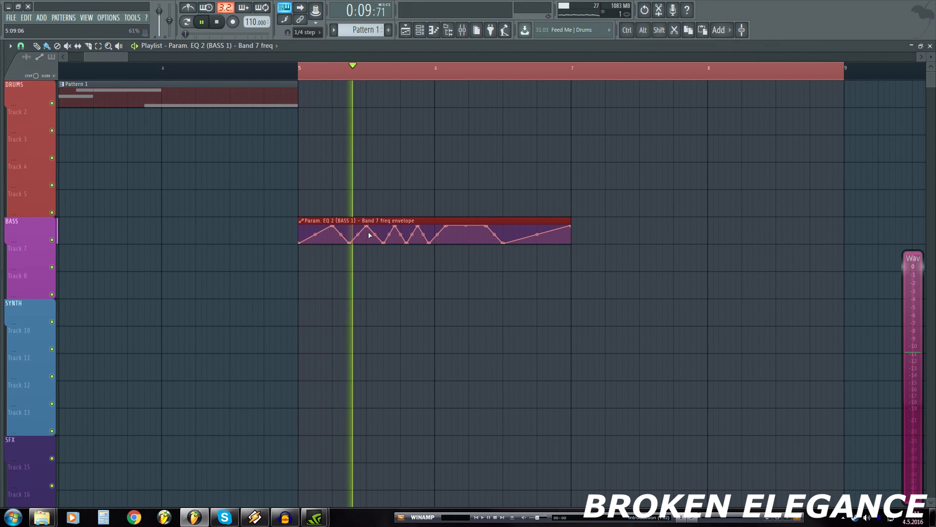
pyautogui.keyDown('ctrl'); pyautogui.click(369, 237); pyautogui.keyUp('ctrl')
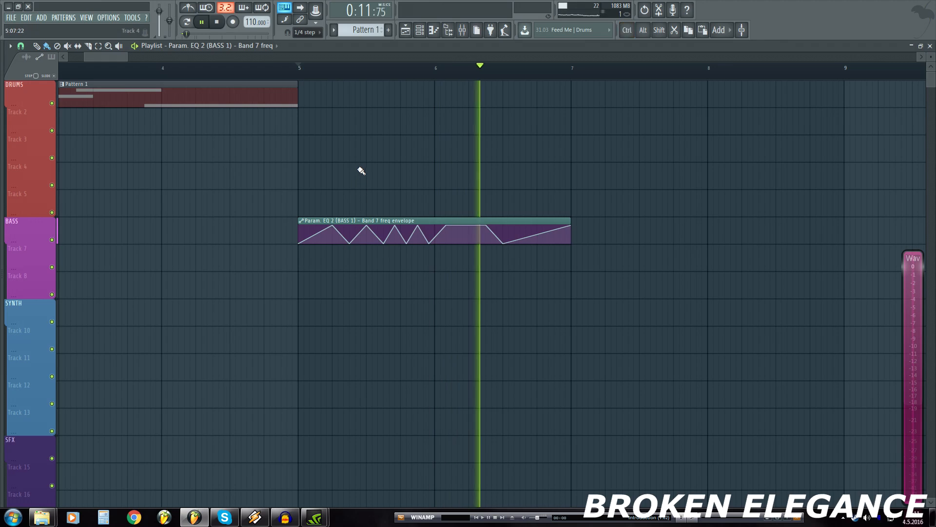
pyautogui.hotkey('ctrl', 'z')
# Step: Duplicate the band 7 automation clip directly after itself at bar 3 and set the playback region to bars 1 to 5
pyautogui.press('space')
pyautogui.moveTo(119, 57); pyautogui.dragTo(65, 55)
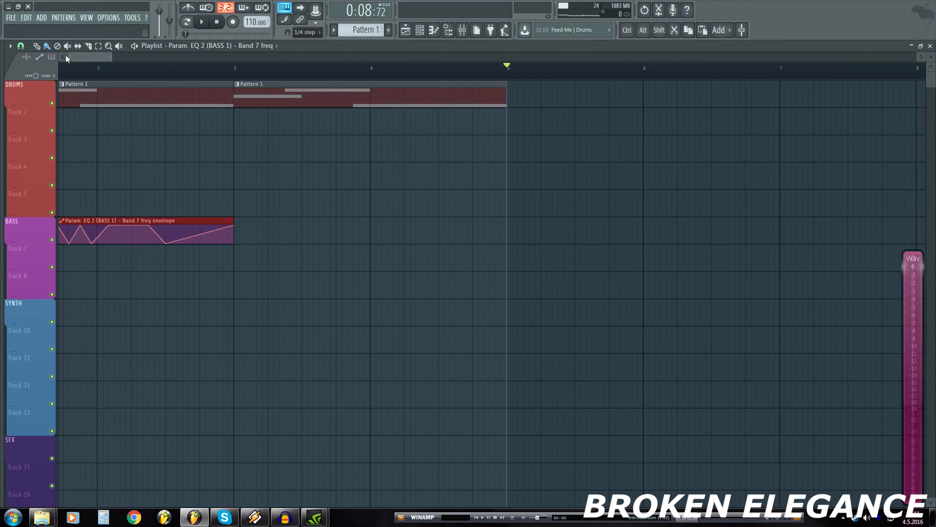
pyautogui.hotkey('ctrl', 'b')
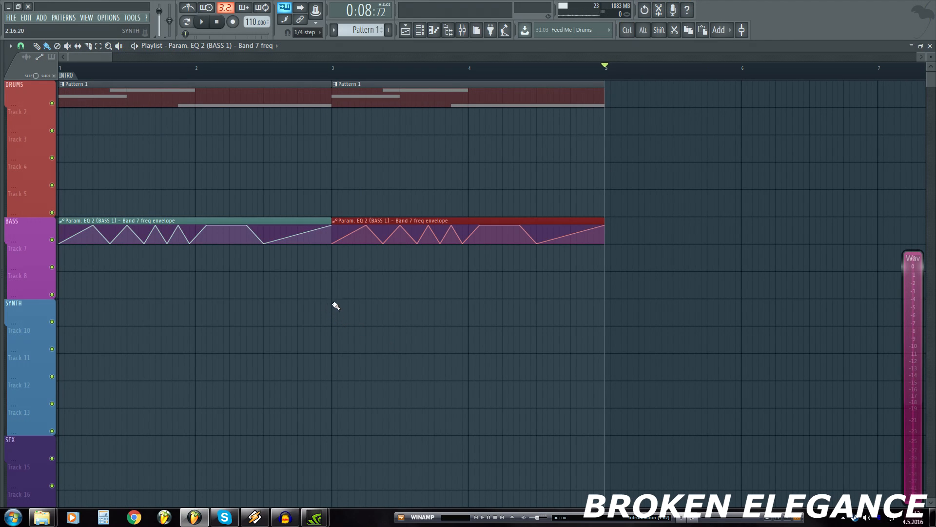
pyautogui.moveTo(608, 74); pyautogui.dragTo(34, 67)
pyautogui.click(356, 178)
pyautogui.rightClick(376, 186)
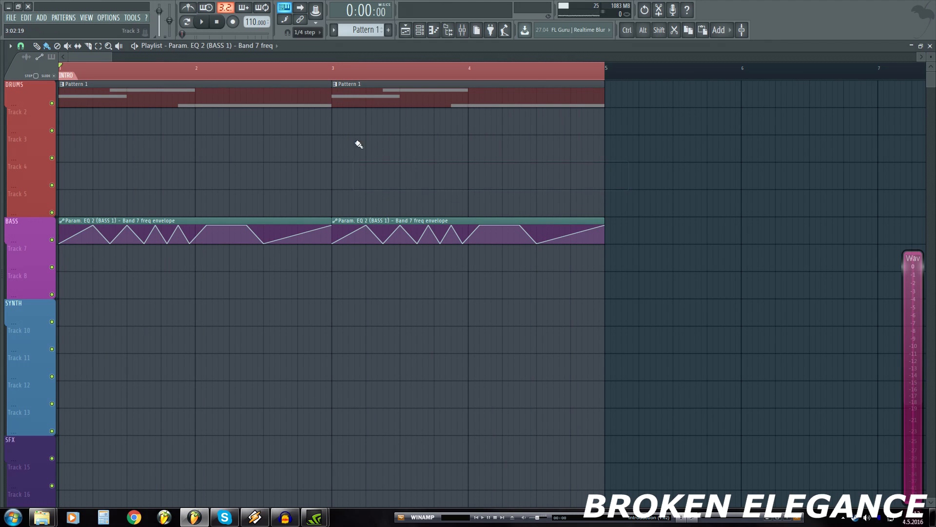
# Step: After auditioning, add a peak and a minimum point after mid-bar 2 of the band 7 clip and curve the rise
pyautogui.press('F9')
pyautogui.press('space')
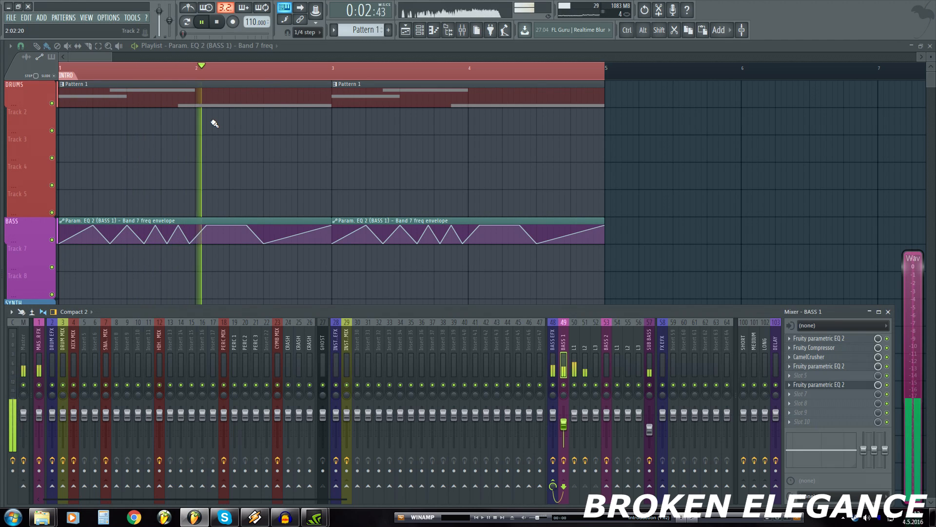
pyautogui.press('space')
pyautogui.press('F9')
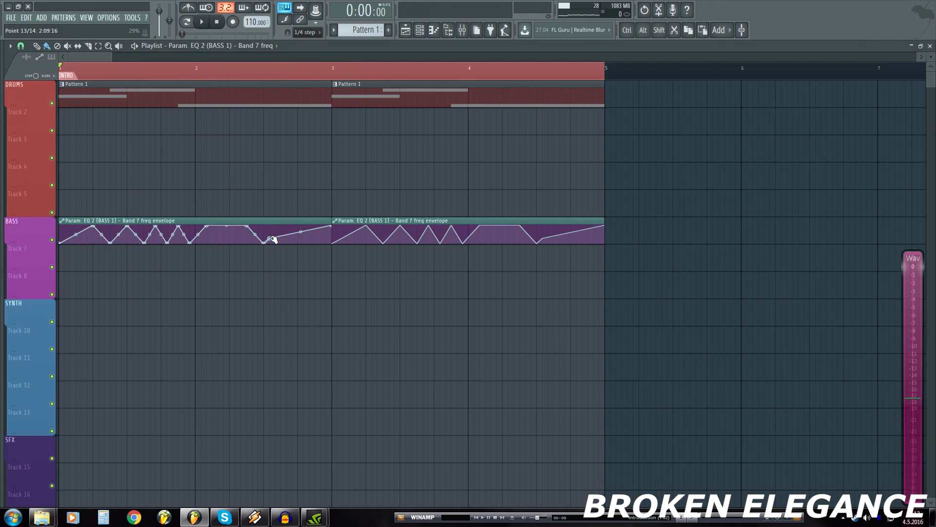
pyautogui.moveTo(270, 235); pyautogui.dragTo(274, 223)
pyautogui.click(268, 77)
pyautogui.scroll(3, 268, 77)
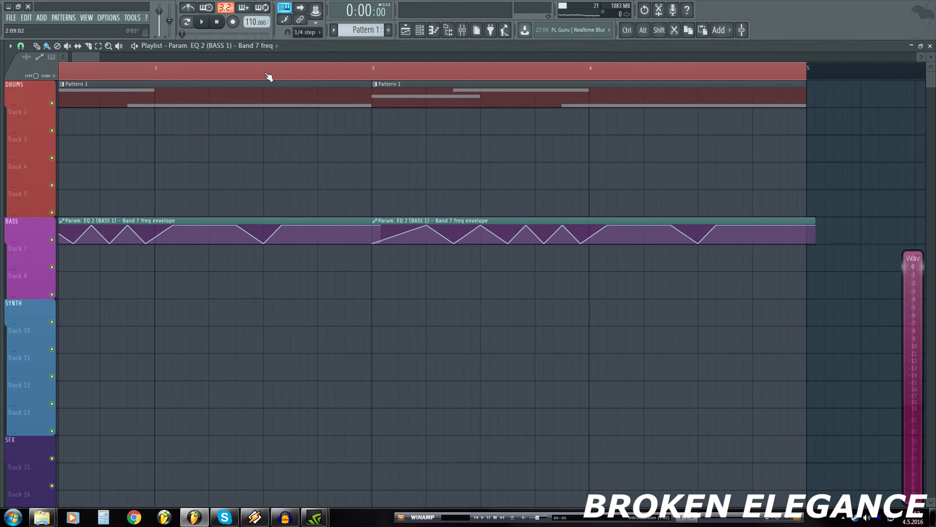
pyautogui.click(311, 238)
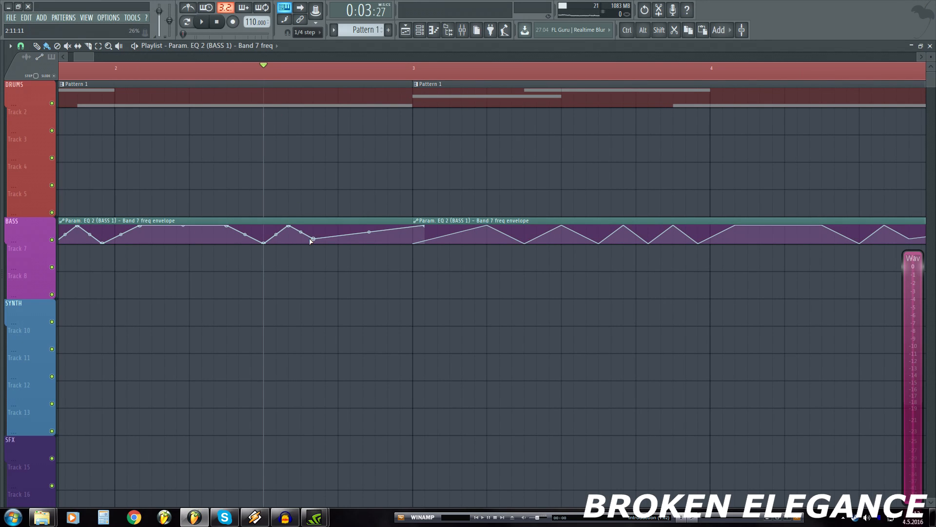
pyautogui.moveTo(310, 243)
pyautogui.mouseDown()
pyautogui.moveTo(308, 256)
pyautogui.moveTo(305, 241)
pyautogui.mouseUp()
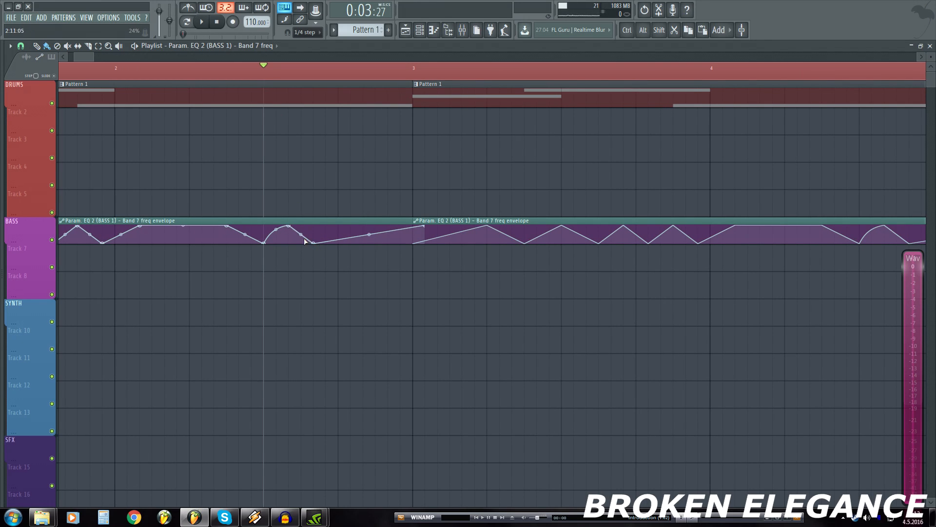
# Step: Extend the end of the band 7 clip with more rounded arches up to bar 3
pyautogui.press('space')
pyautogui.press('space')
pyautogui.moveTo(334, 236); pyautogui.dragTo(400, 201)
pyautogui.rightClick(362, 239)
pyautogui.rightClick(411, 215)
pyautogui.moveTo(376, 207); pyautogui.dragTo(375, 201)
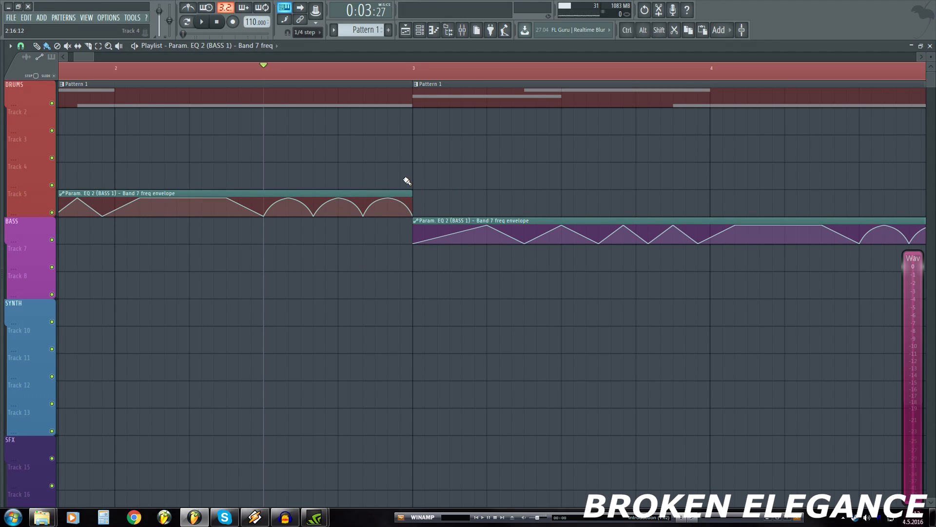
# Step: Lower the peaks of the rounded arches and keep the clip on the BASS track, auditioning the loop between changes
pyautogui.press('space')
pyautogui.press('space')
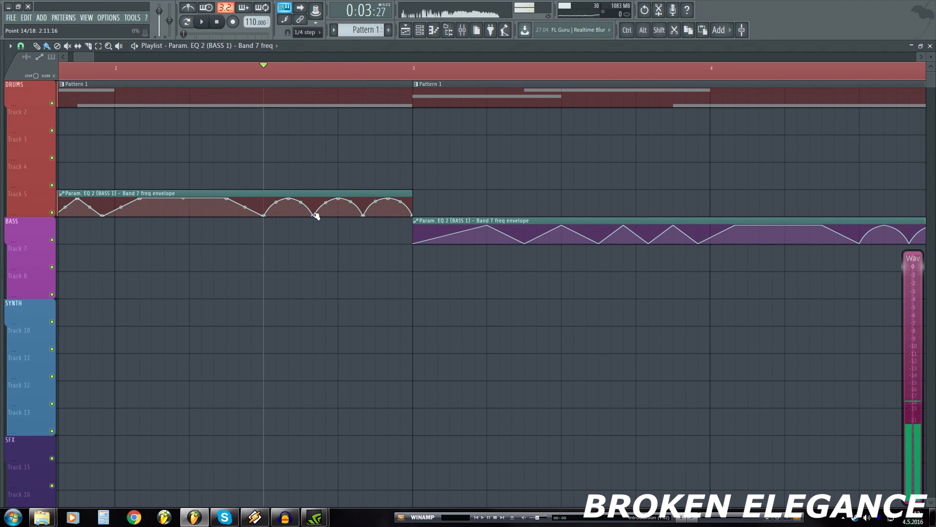
pyautogui.press('space')
pyautogui.press('space')
pyautogui.press('space')
pyautogui.moveTo(338, 198); pyautogui.dragTo(363, 212)
pyautogui.press('space')
pyautogui.press('space')
pyautogui.press('space')
pyautogui.moveTo(388, 198); pyautogui.dragTo(383, 220)
pyautogui.scroll(-4, 359, 80)
pyautogui.scroll(-1, 359, 80)
# Step: Show the mixer, add another Fruity Parametric EQ 2 to slot 7 of BASS 1 and move its window clear of the clips
pyautogui.press('F9')
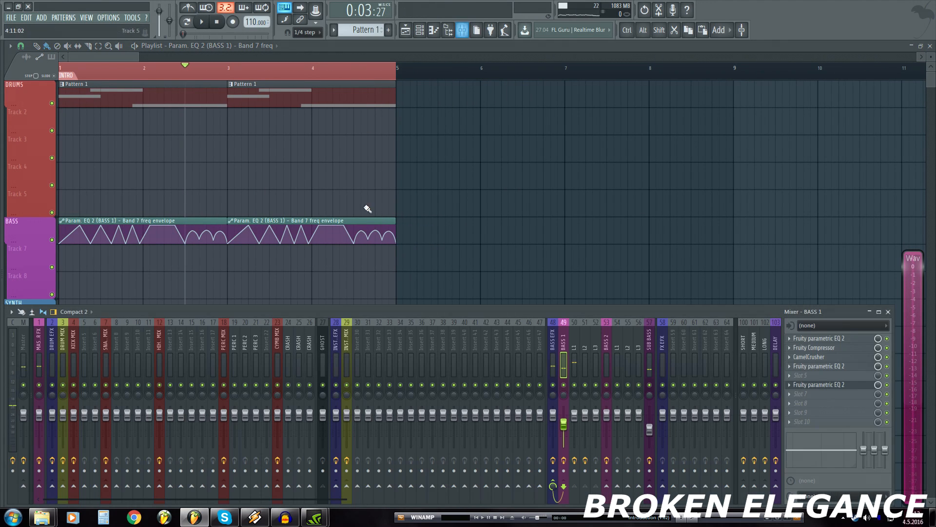
pyautogui.click(791, 395)
pyautogui.click(824, 223)
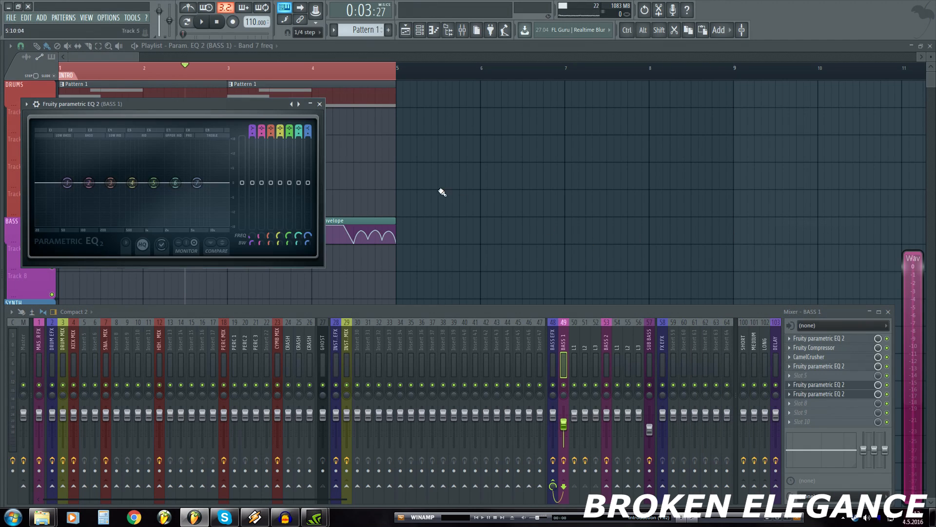
pyautogui.moveTo(201, 107); pyautogui.dragTo(571, 170)
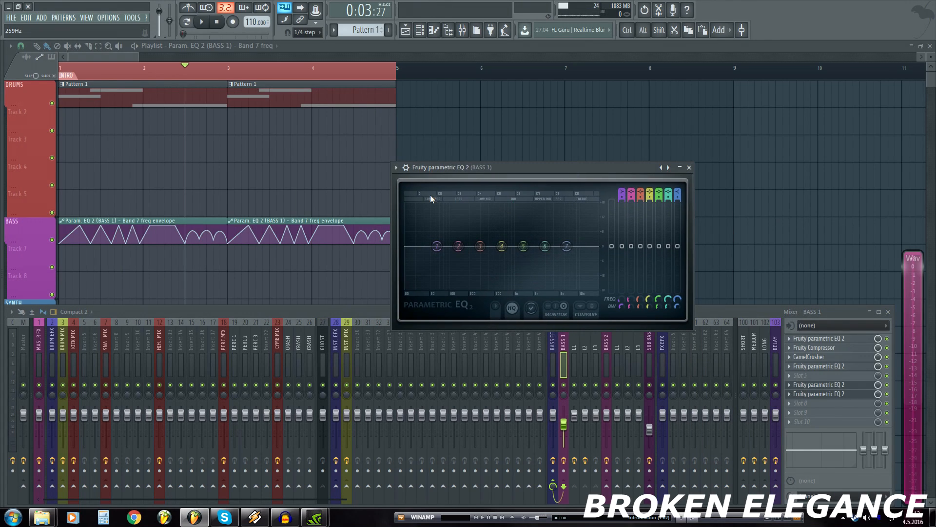
# Step: Cut band 5 of the new equalizer by about 8.4 dB at 14% bandwidth, then raise its frequency above 1257 Hz while checking playback
pyautogui.moveTo(525, 254); pyautogui.dragTo(524, 271)
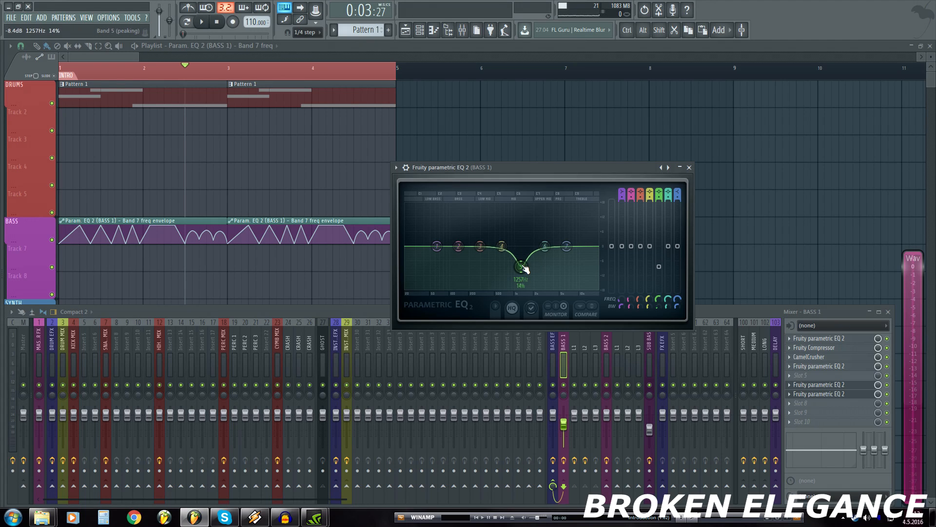
pyautogui.press('space')
pyautogui.moveTo(525, 270)
pyautogui.mouseDown()
pyautogui.moveTo(509, 267)
pyautogui.moveTo(536, 268)
pyautogui.mouseUp()
pyautogui.press('space')
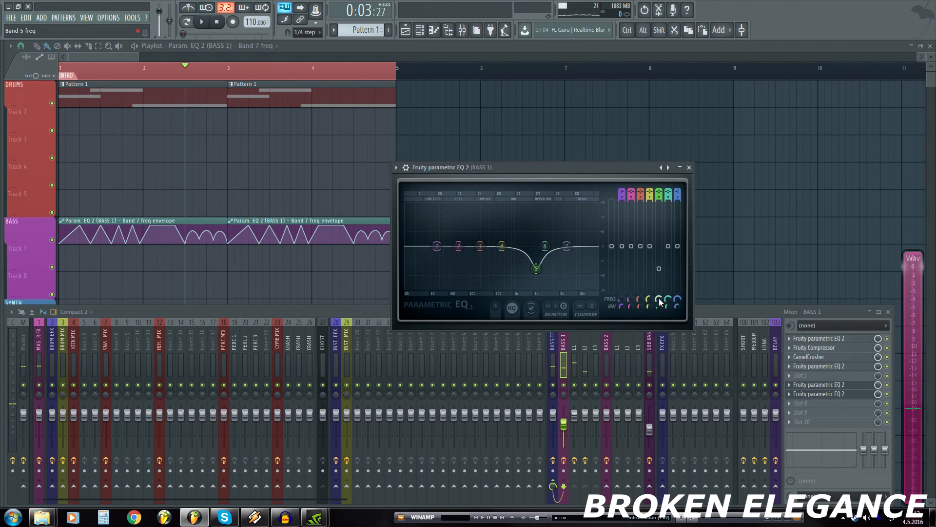
# Step: Create an automation clip for the new equalizer's band 5 frequency and bring it into view in the playlist
pyautogui.rightClick(660, 302)
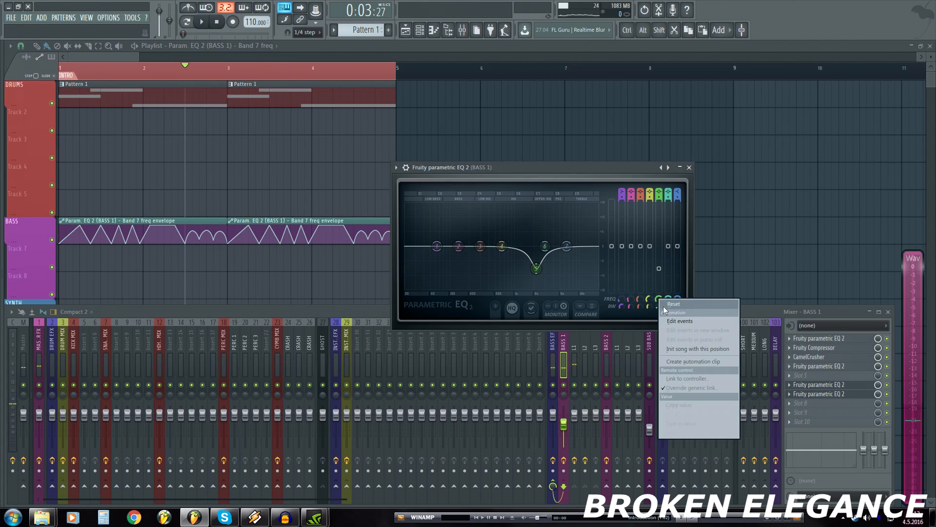
pyautogui.click(688, 361)
pyautogui.click(124, 57)
pyautogui.scroll(-2, 157, 176)
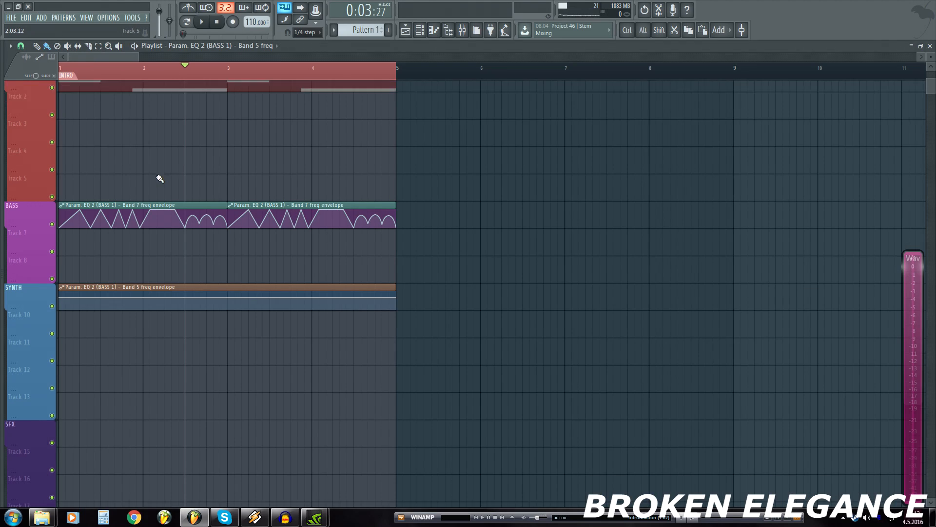
# Step: Shape the band 5 clip across bar 1 with curved falls and rises, a second peak late in the bar and a final dip
pyautogui.moveTo(60, 258); pyautogui.dragTo(144, 283)
pyautogui.rightClick(66, 259)
pyautogui.rightClick(76, 255)
pyautogui.rightClick(96, 270)
pyautogui.rightClick(110, 264)
pyautogui.rightClick(141, 266)
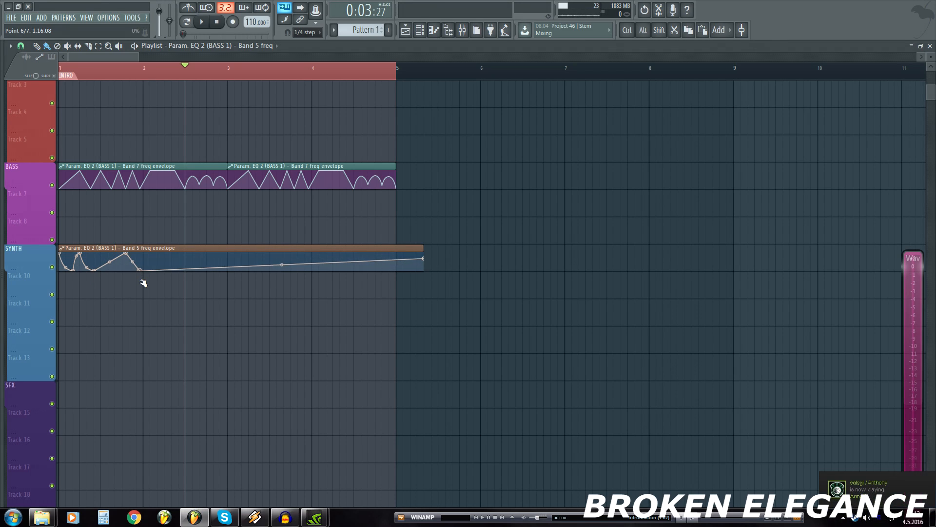
# Step: Continue the band 5 envelope through bar 2 with alternating peaks and dips, ending at minimum at bar 3
pyautogui.scroll(4, 112, 78)
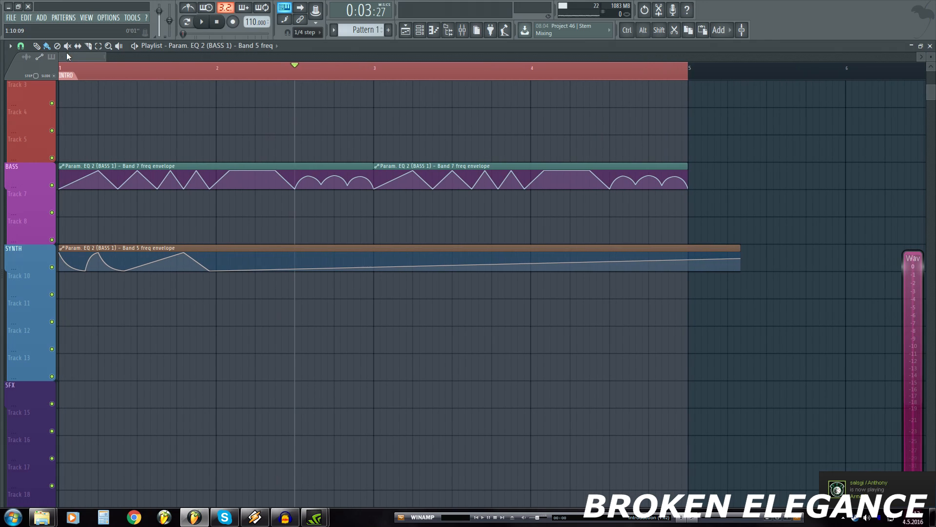
pyautogui.rightClick(232, 263)
pyautogui.rightClick(264, 265)
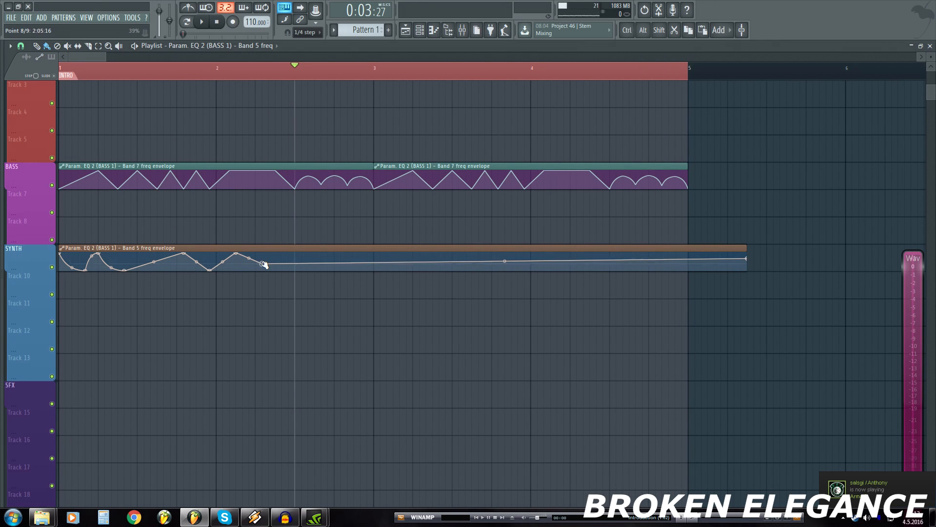
pyautogui.rightClick(308, 258)
pyautogui.rightClick(328, 266)
pyautogui.rightClick(348, 257)
pyautogui.rightClick(375, 270)
# Step: Delete the band 5 clip's surplus end point, duplicate the clip and place the copy at bar 3
pyautogui.rightClick(767, 257)
pyautogui.click(780, 262)
pyautogui.keyDown('ctrl'); pyautogui.click(326, 247); pyautogui.keyUp('ctrl')
pyautogui.hotkey('ctrl', 'b')
pyautogui.moveTo(575, 248); pyautogui.dragTo(261, 248)
pyautogui.hotkey('ctrl', 'z')
pyautogui.moveTo(579, 247); pyautogui.dragTo(268, 243)
pyautogui.scroll(-3, 227, 78)
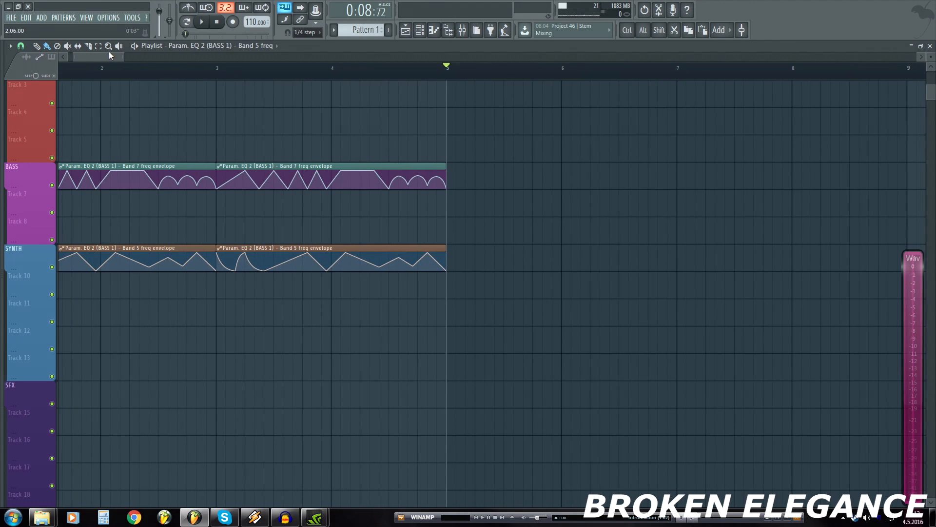
# Step: Set the playback region to bars 1 to 5, soften a few points of the band 5 envelope and audition with the mixer shown
pyautogui.moveTo(520, 68); pyautogui.dragTo(95, 78)
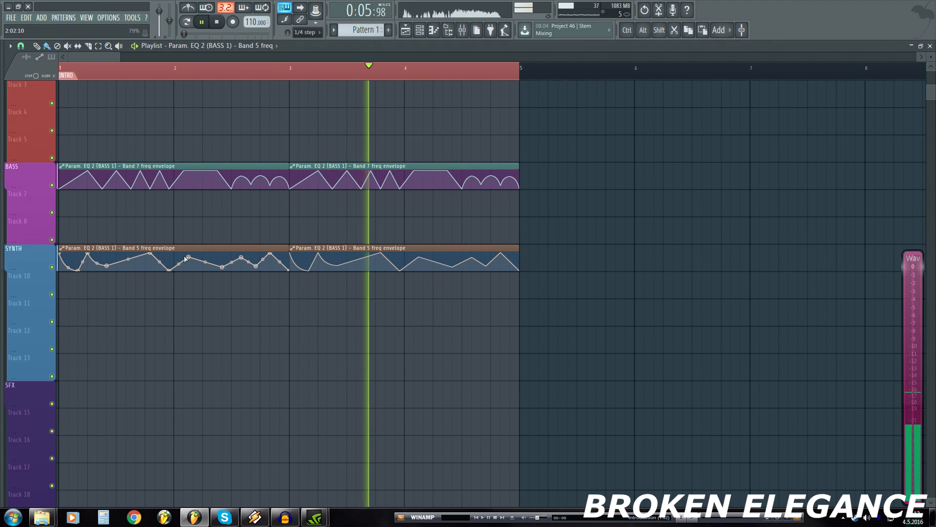
pyautogui.press('F9')
pyautogui.press('space')
pyautogui.press('space')
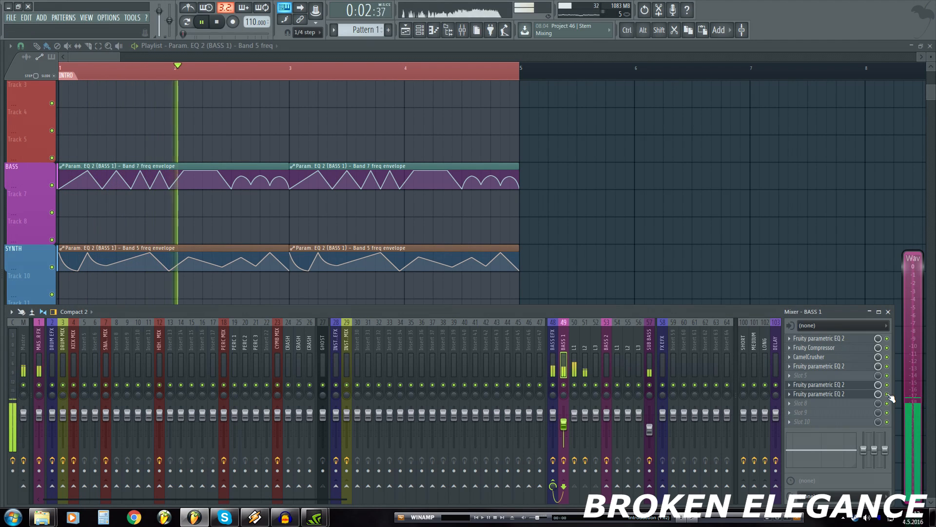
# Step: Stop playback and load Fruity Flangus into slot 8 of the BASS 1 mixer track, closing its window
pyautogui.press('space')
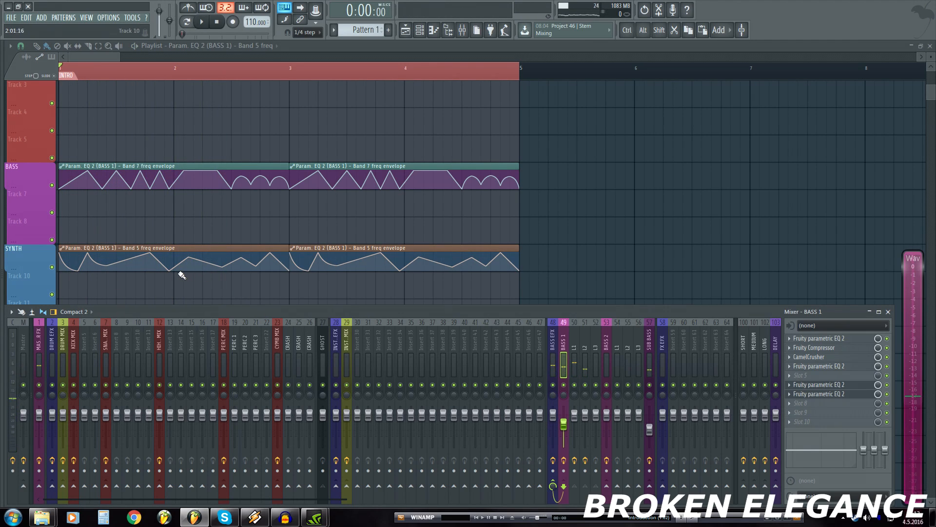
pyautogui.press('F9')
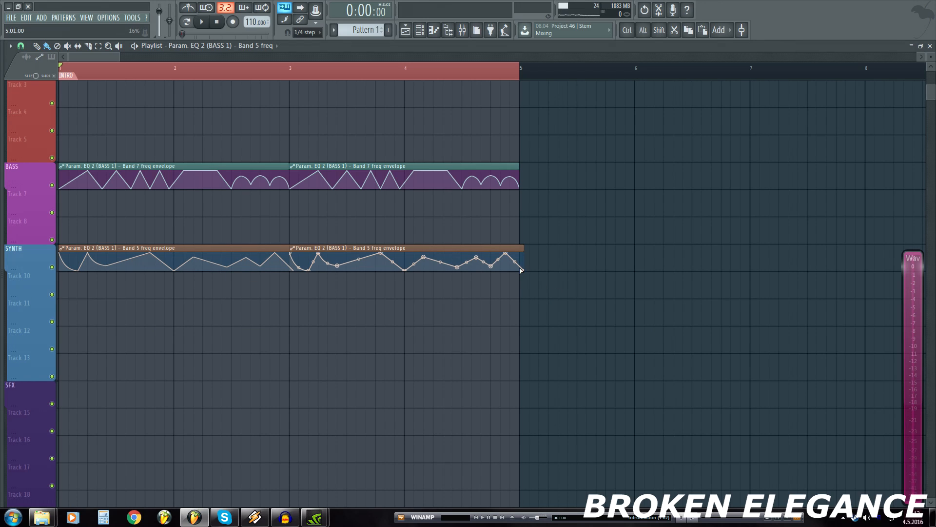
pyautogui.press('F9')
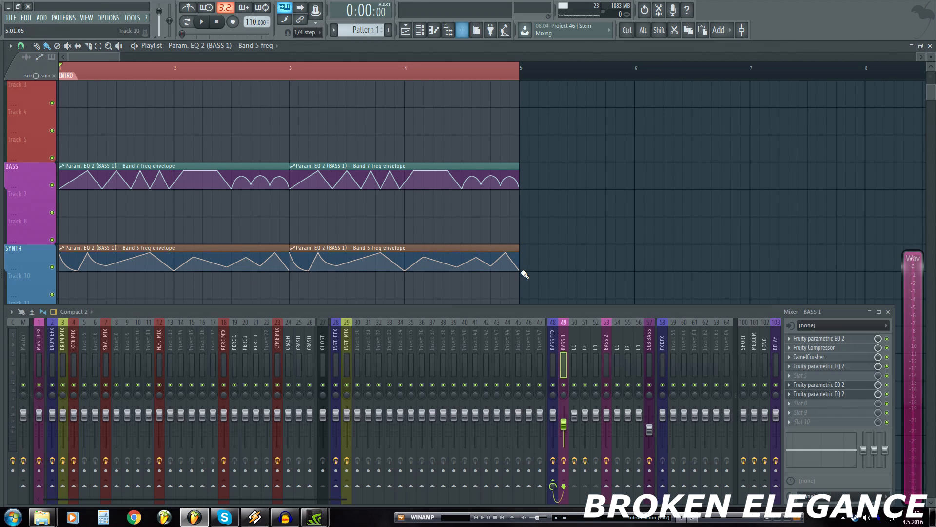
pyautogui.click(791, 408)
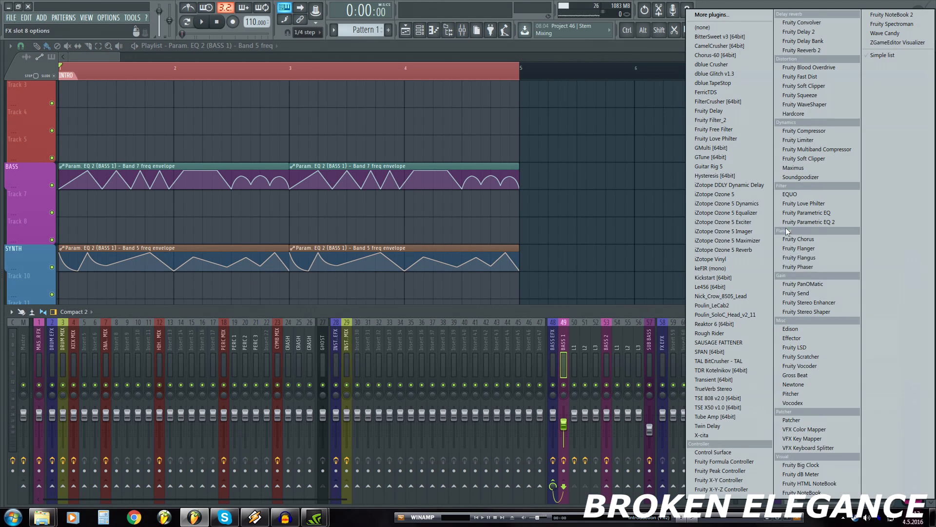
pyautogui.click(807, 258)
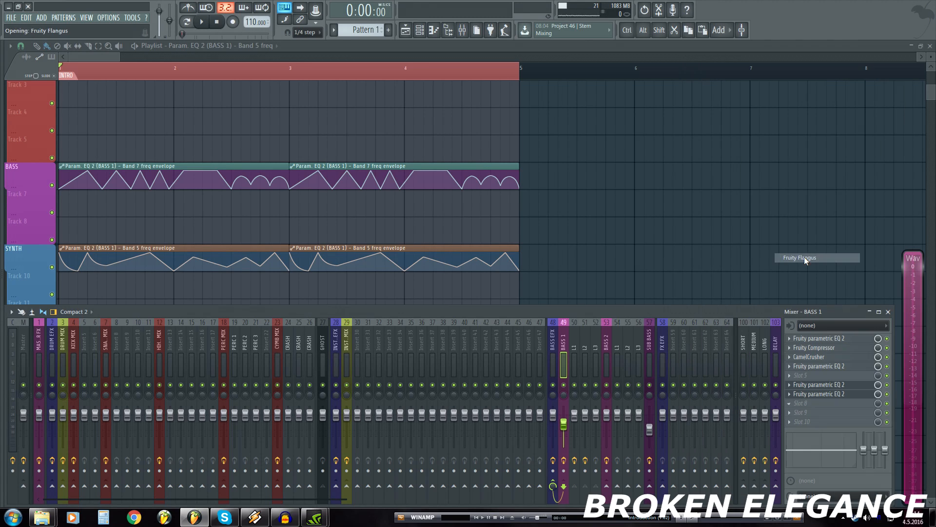
pyautogui.moveTo(149, 135); pyautogui.dragTo(221, 188)
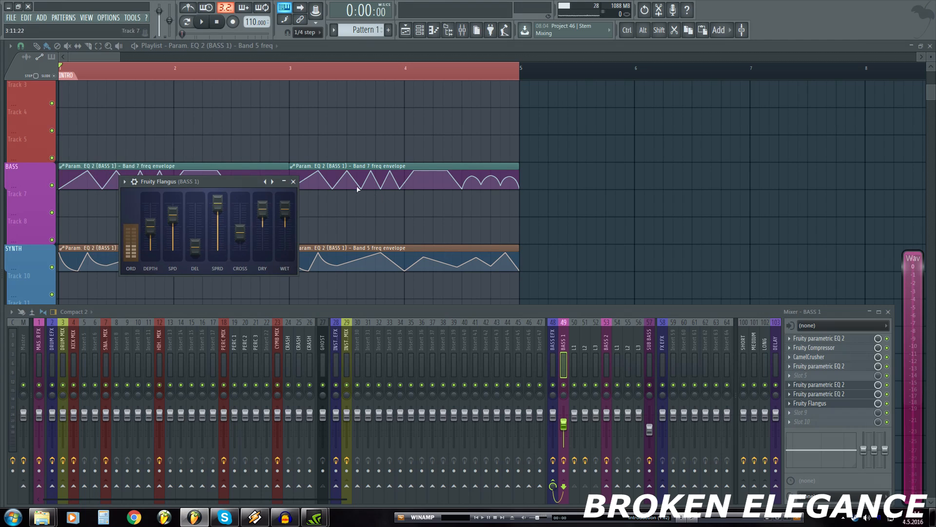
pyautogui.click(293, 182)
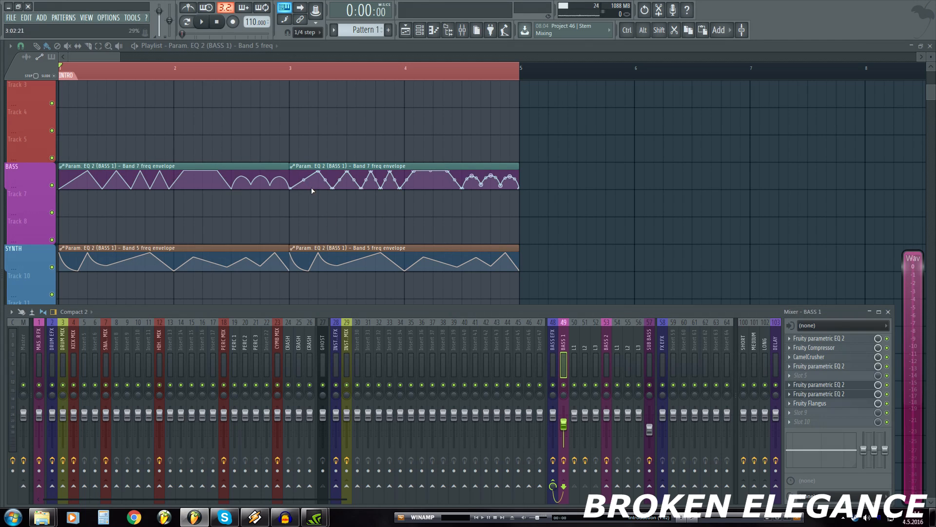
# Step: Create an automation clip for the Flangus mix level on Track 10, with a curved rise to a peak early in bar 1
pyautogui.rightClick(878, 403)
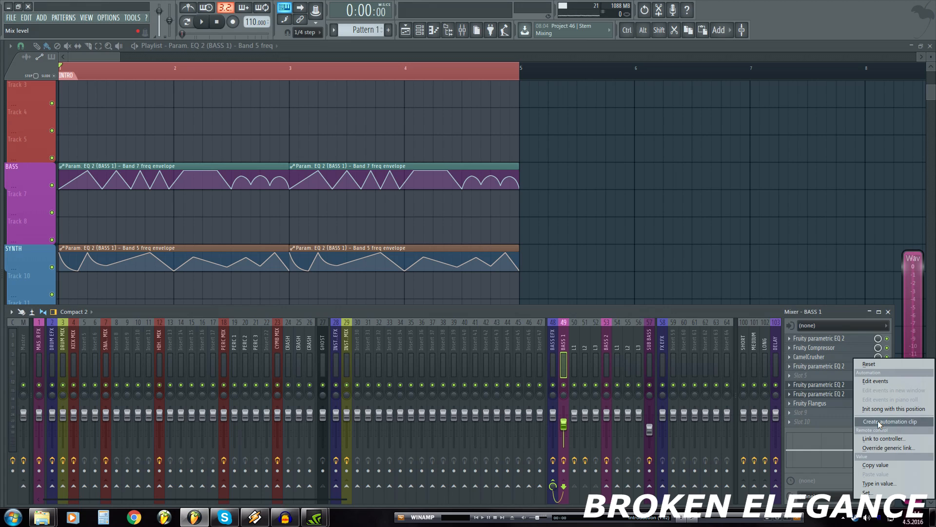
pyautogui.click(880, 421)
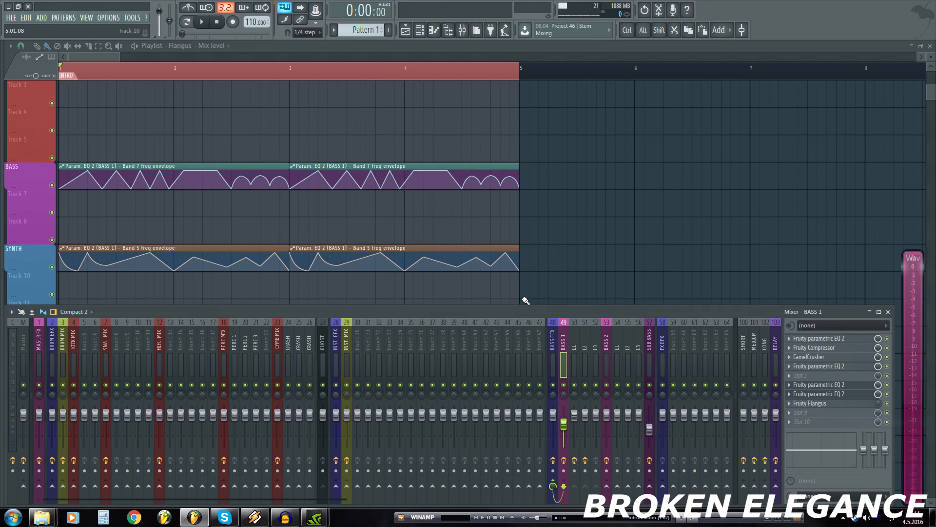
pyautogui.click(92, 59)
pyautogui.moveTo(115, 385); pyautogui.dragTo(89, 285)
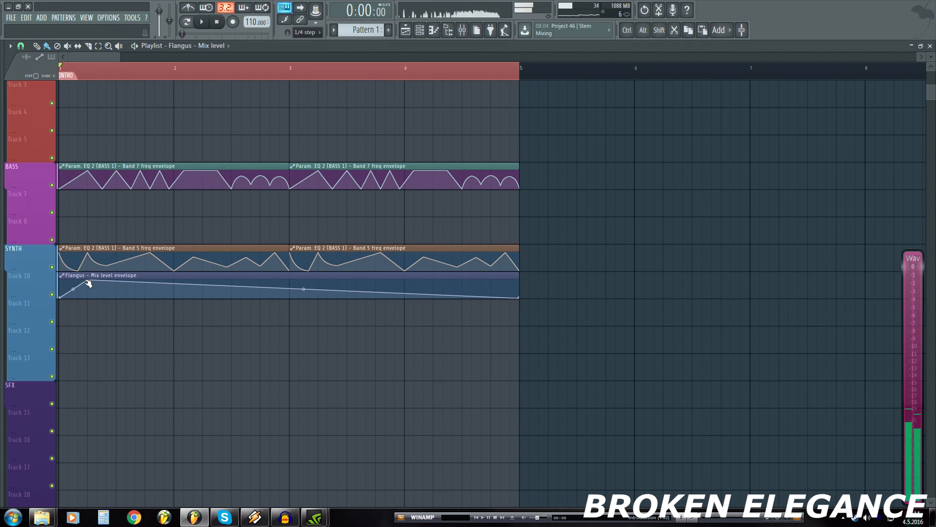
pyautogui.press('space')
pyautogui.press('space')
pyautogui.press('space')
pyautogui.press('space')
pyautogui.moveTo(74, 296); pyautogui.dragTo(73, 295)
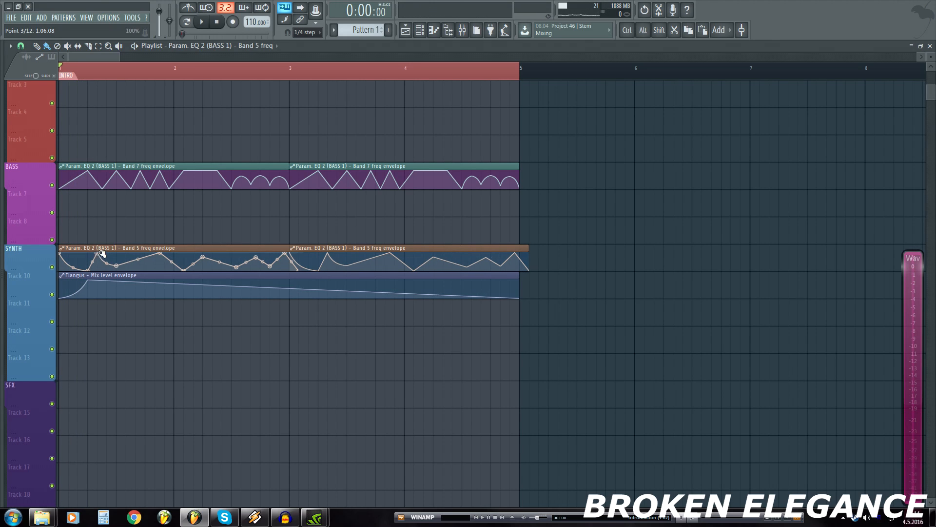
# Step: Move the first peak of the band 5 envelope later, to the middle of bar 1, and start playback
pyautogui.moveTo(100, 253); pyautogui.dragTo(117, 253)
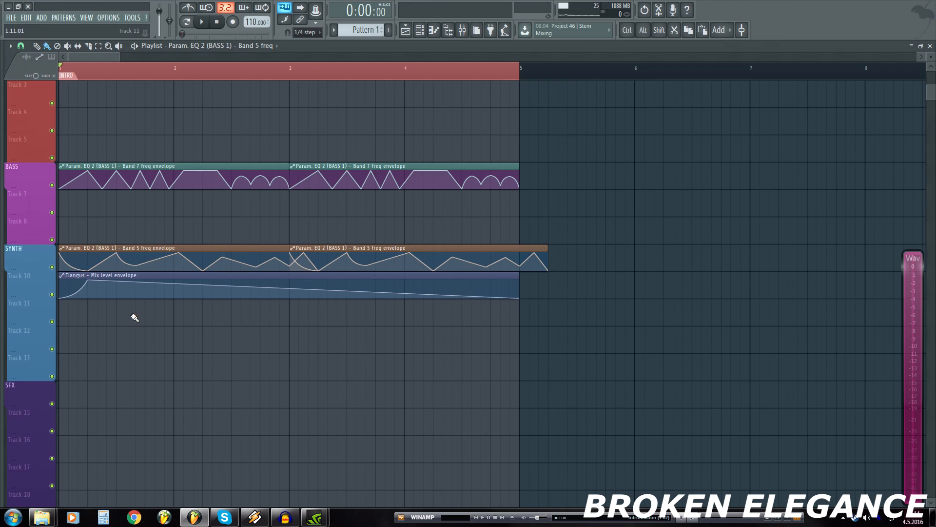
pyautogui.press('space')
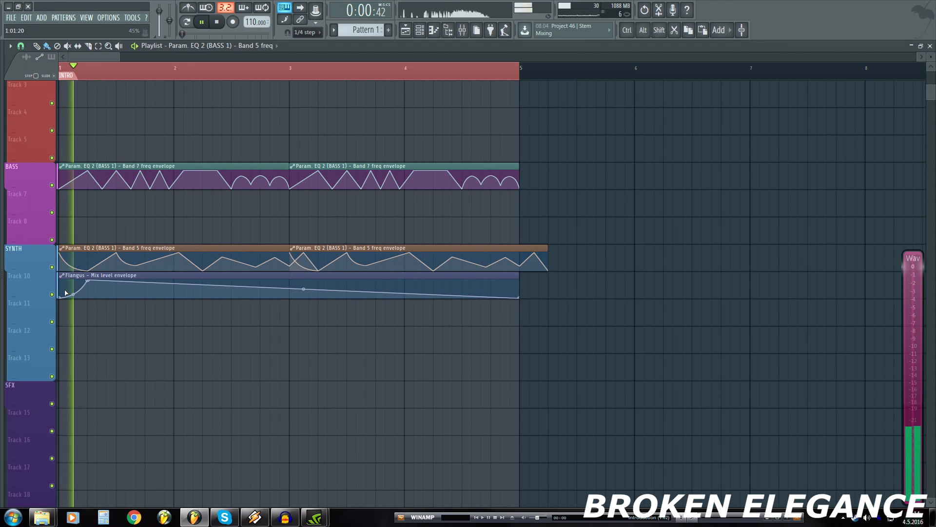
# Step: Continue the Flangus mix envelope with a dip to minimum mid-bar 1, a peak at bar 2 and a dip mid-bar 2
pyautogui.rightClick(118, 290)
pyautogui.moveTo(119, 291); pyautogui.dragTo(119, 299)
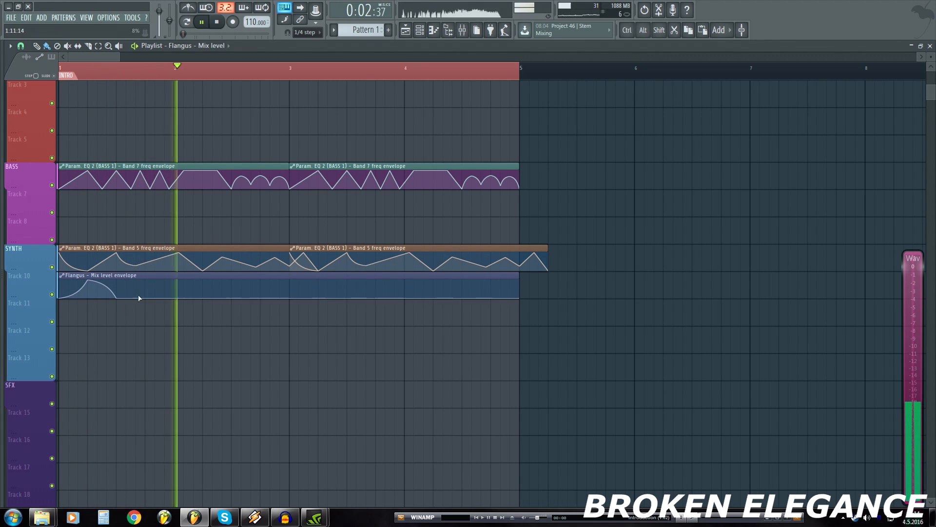
pyautogui.rightClick(175, 287)
pyautogui.moveTo(176, 287); pyautogui.dragTo(174, 277)
pyautogui.rightClick(225, 290)
pyautogui.moveTo(225, 291); pyautogui.dragTo(221, 304)
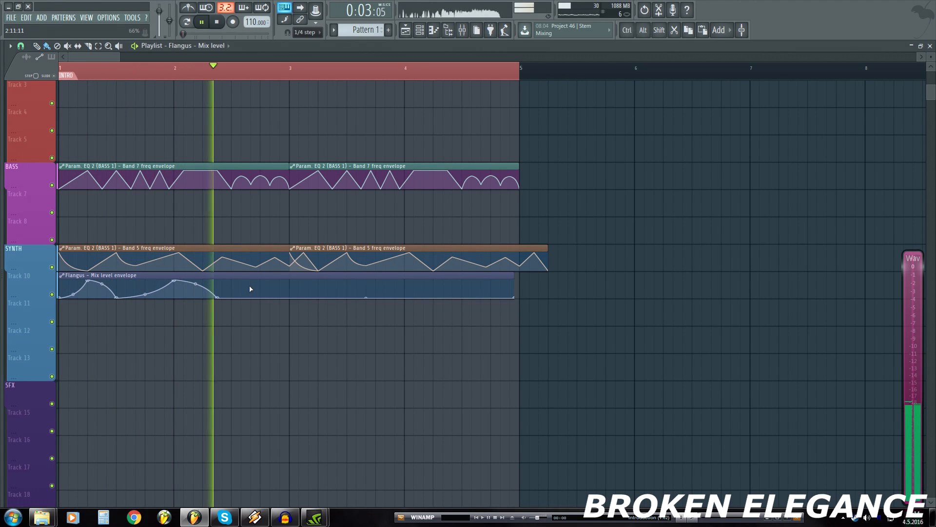
# Step: Add a peak late in bar 2 of the Flangus envelope, move its end point to bar 3 and audition it
pyautogui.press('space')
pyautogui.rightClick(261, 283)
pyautogui.moveTo(262, 283); pyautogui.dragTo(261, 278)
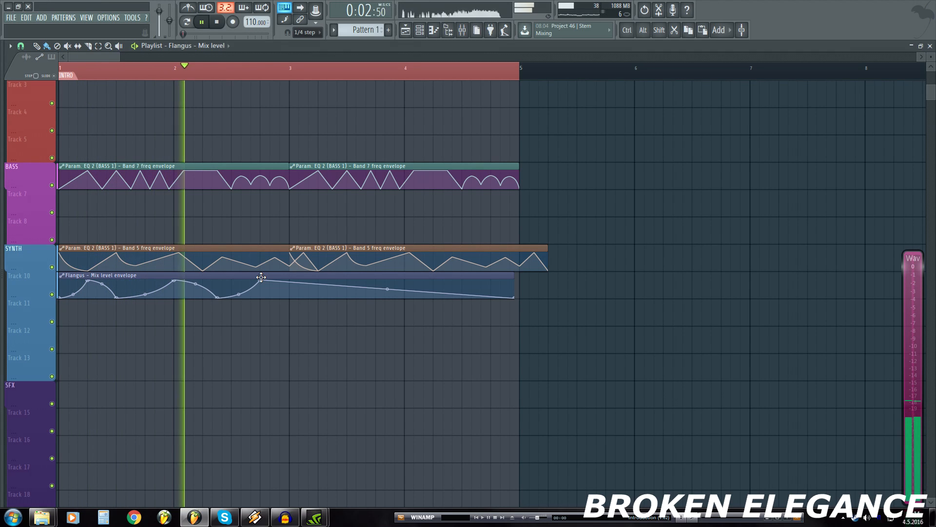
pyautogui.press('space')
pyautogui.press('space')
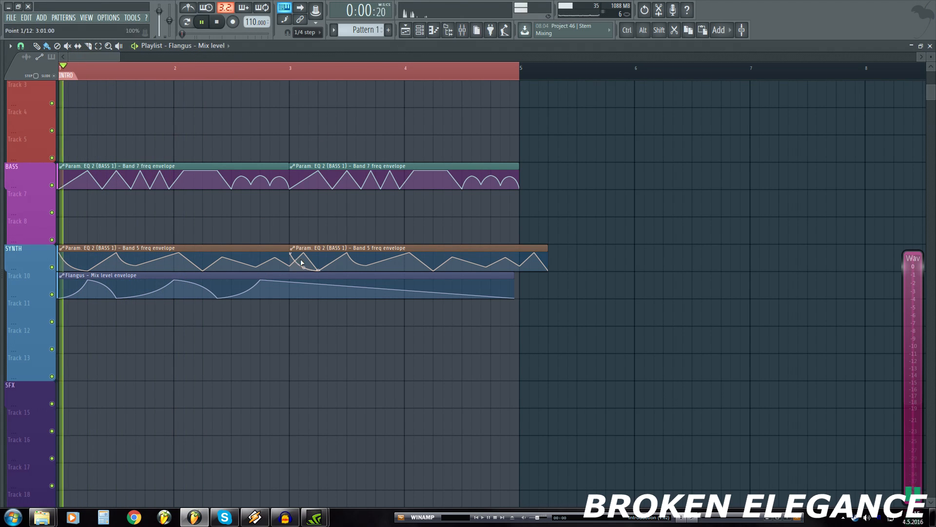
pyautogui.press('space')
pyautogui.moveTo(514, 297); pyautogui.dragTo(290, 308)
pyautogui.press('space')
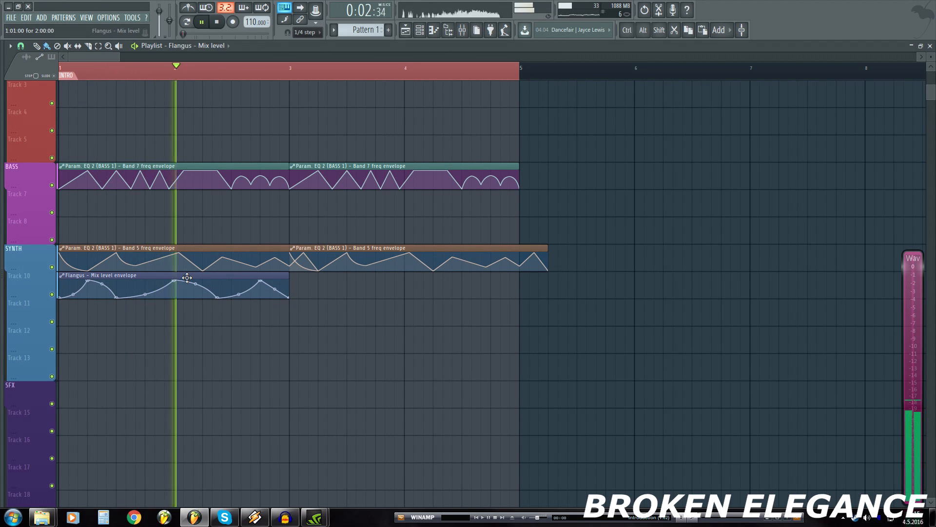
# Step: Rework the second half of bar 2 in the Flangus envelope into three quick curved peaks and audition
pyautogui.press('space')
pyautogui.moveTo(218, 297); pyautogui.dragTo(289, 277)
pyautogui.rightClick(271, 292)
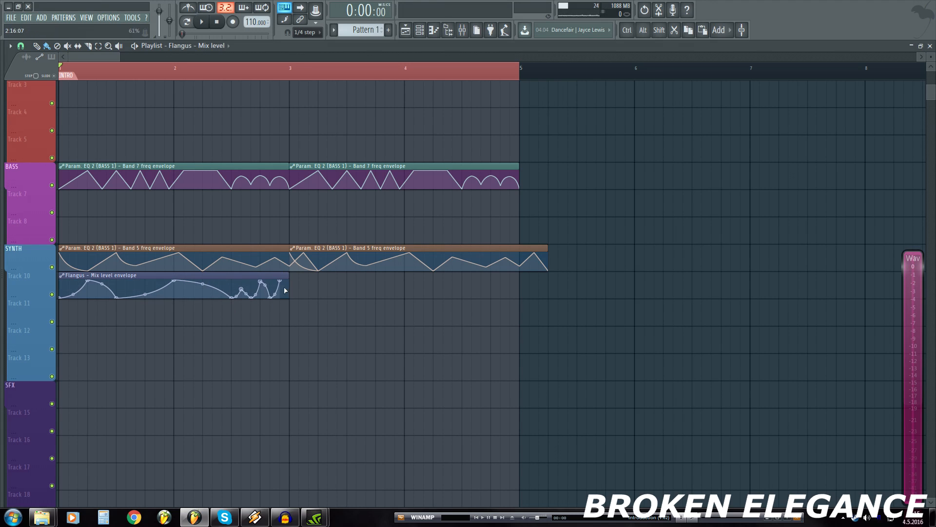
pyautogui.press('space')
pyautogui.press('space')
# Step: Duplicate the Flangus mix level clip and place the copy at bar 3
pyautogui.keyDown('ctrl'); pyautogui.click(244, 290); pyautogui.keyUp('ctrl')
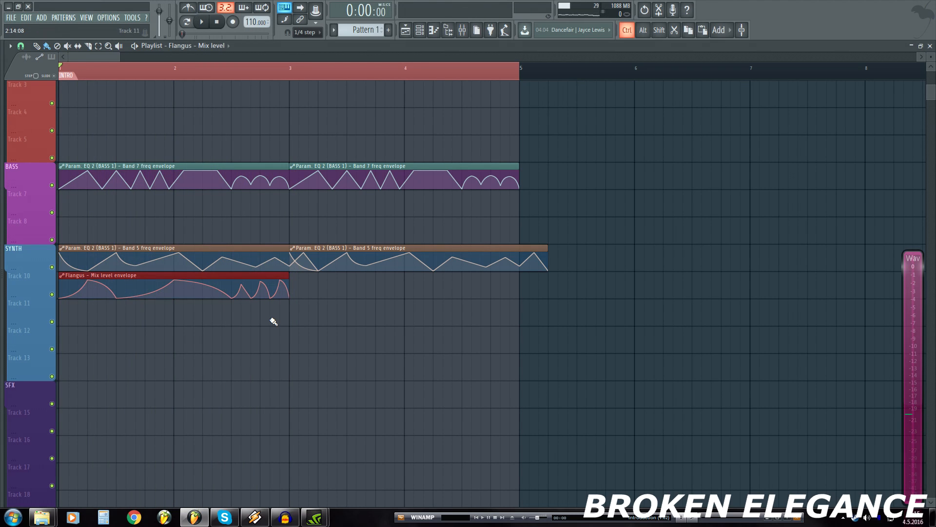
pyautogui.hotkey('ctrl', 'b')
pyautogui.moveTo(434, 275); pyautogui.dragTo(206, 276)
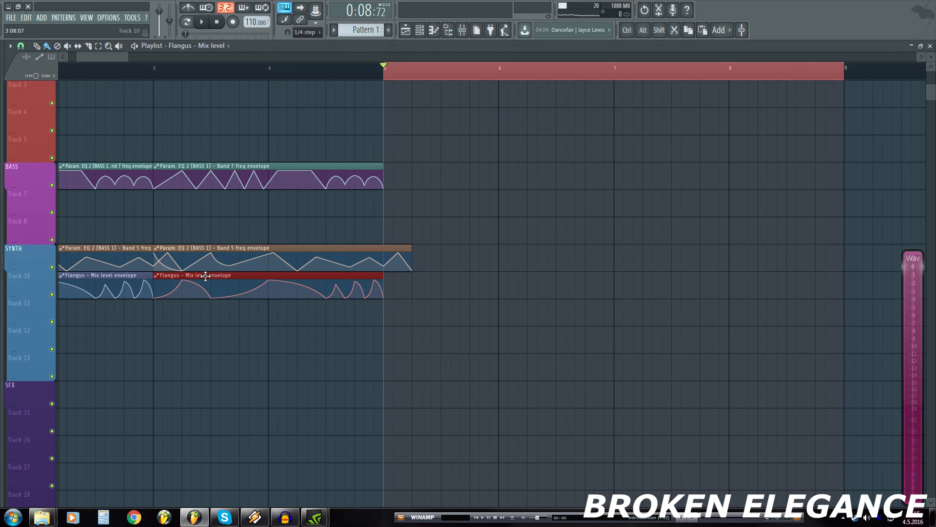
# Step: Trim both band 5 clips to end at bars 3 and 5, delete the stray Flangus clip and clear the time selection
pyautogui.moveTo(122, 236); pyautogui.dragTo(128, 259)
pyautogui.keyDown('ctrl'); pyautogui.keyDown('shift'); pyautogui.click(230, 260); pyautogui.keyUp('shift'); pyautogui.keyUp('ctrl')
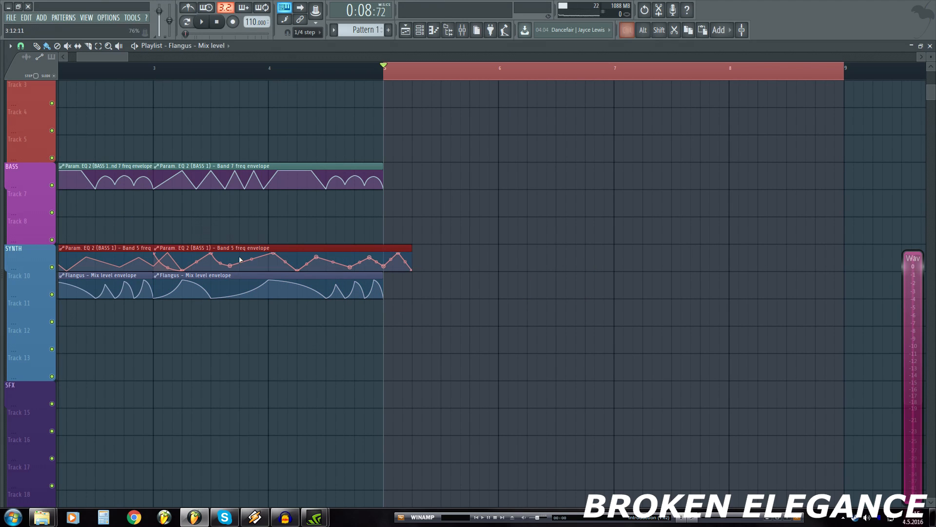
pyautogui.moveTo(409, 247); pyautogui.dragTo(389, 249)
pyautogui.click(248, 222)
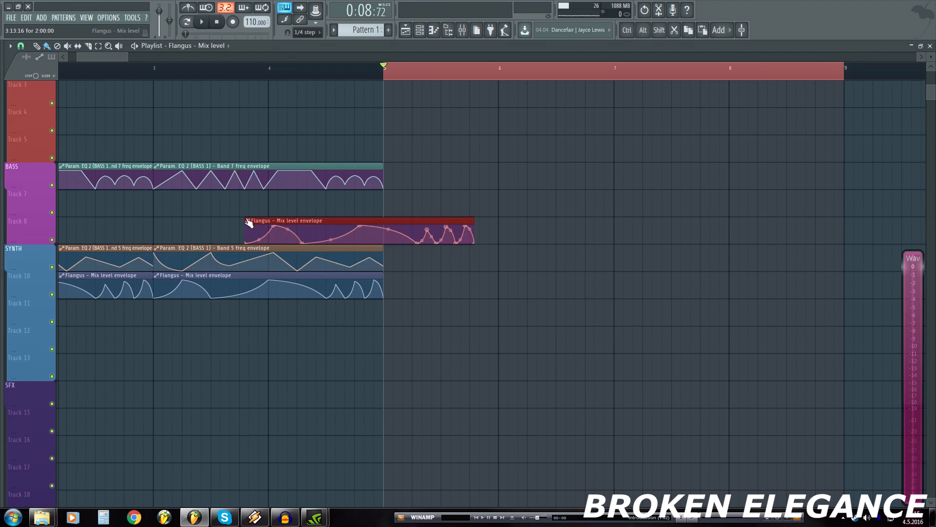
pyautogui.rightClick(287, 218)
pyautogui.rightClick(459, 91)
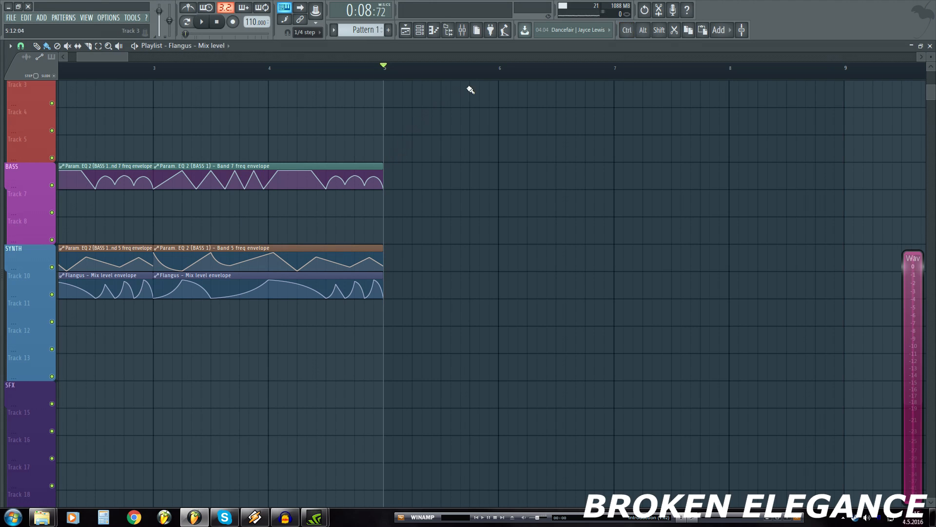
pyautogui.hscroll(-3, 152, 122)
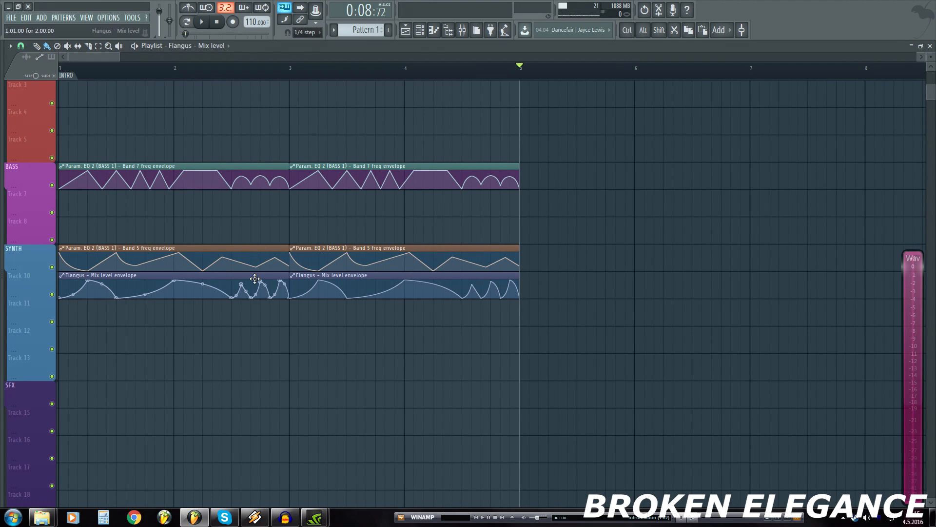
# Step: Show the mixer and move Fruity Flangus on BASS 1 up to slot 6, ahead of the two automated equalizers
pyautogui.press('F9')
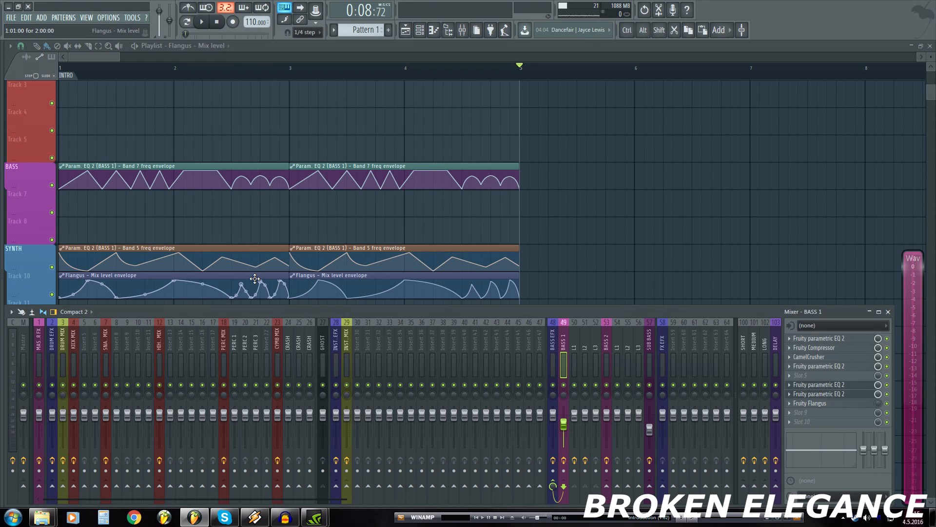
pyautogui.click(789, 403)
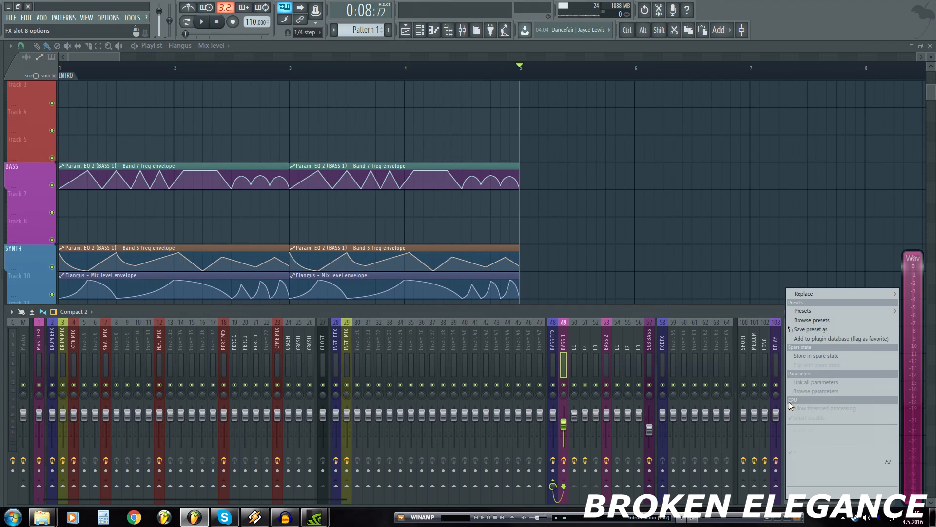
pyautogui.click(809, 437)
pyautogui.click(795, 395)
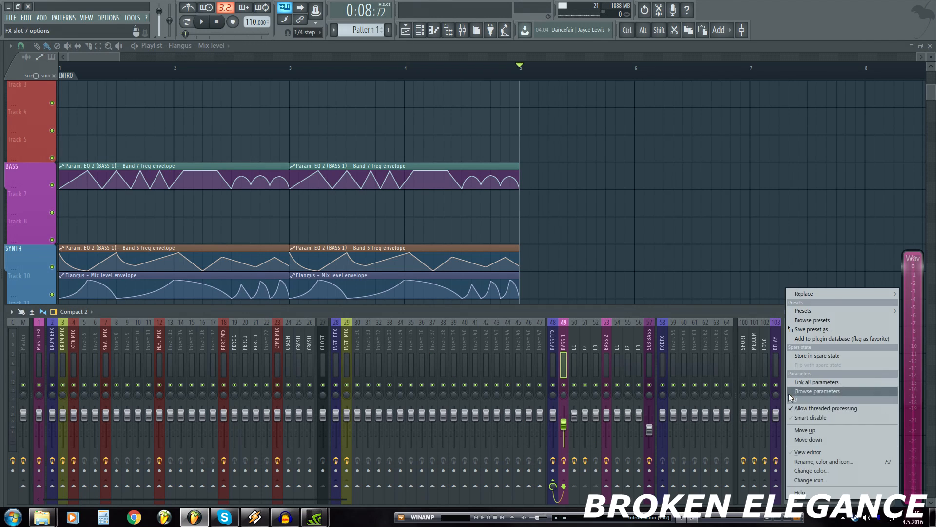
pyautogui.click(810, 430)
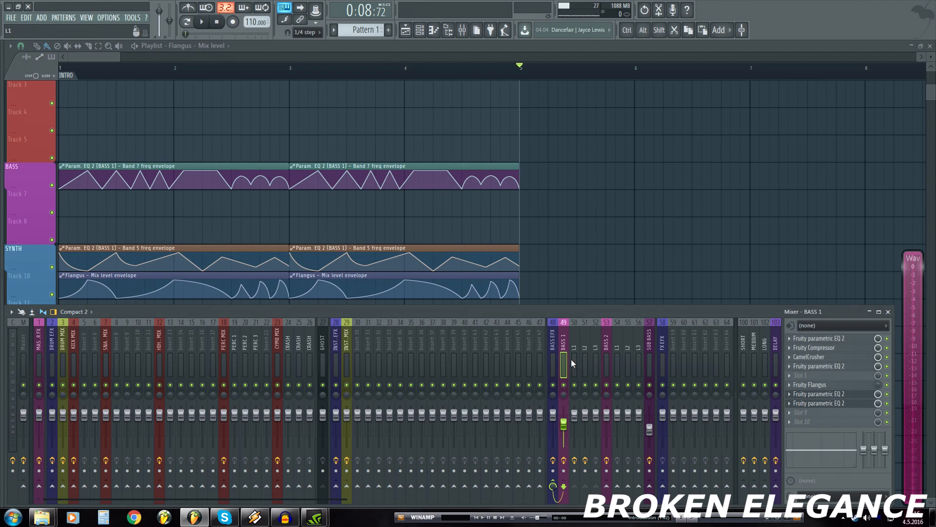
# Step: Open the low-pass equalizer in slot 7 of BASS 1 and copy it with its settings onto the SUB BASS mixer track
pyautogui.click(819, 402)
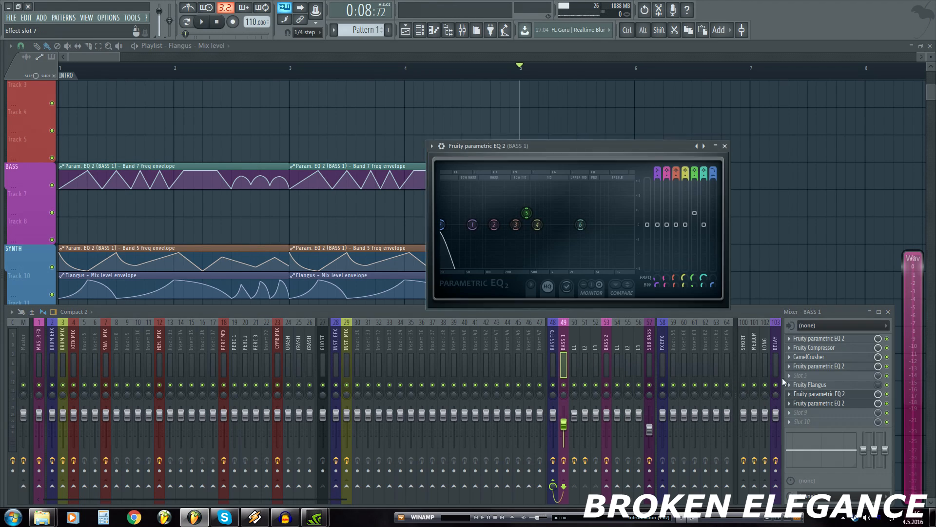
pyautogui.moveTo(588, 141); pyautogui.dragTo(408, 142)
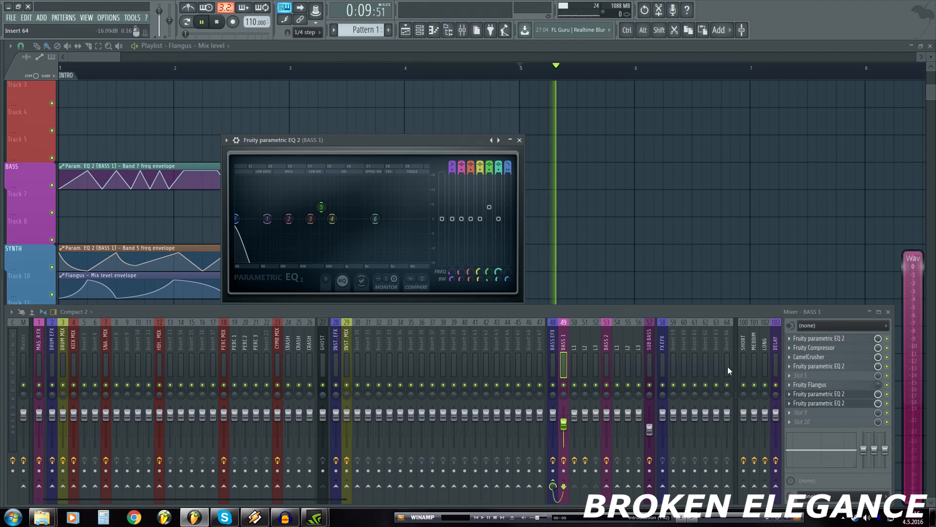
pyautogui.click(800, 395)
pyautogui.click(801, 395)
pyautogui.click(790, 394)
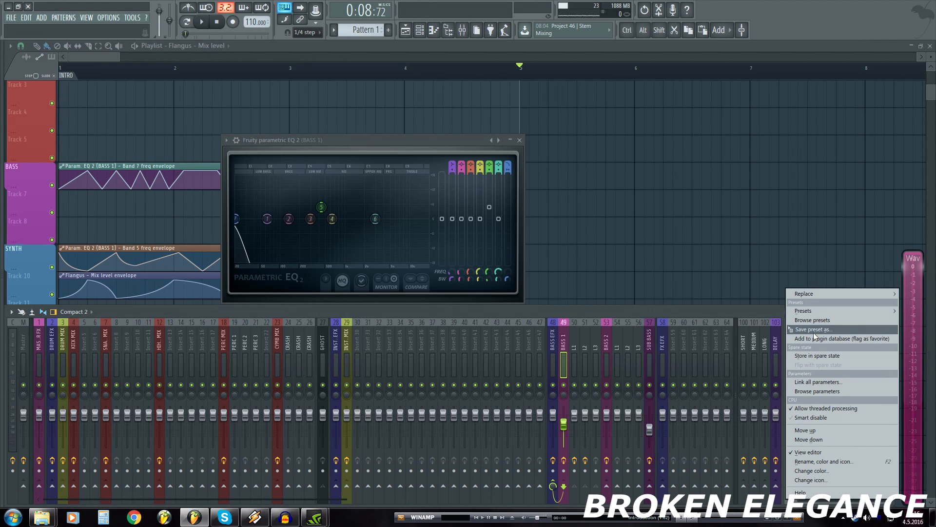
pyautogui.moveTo(814, 334); pyautogui.dragTo(649, 361)
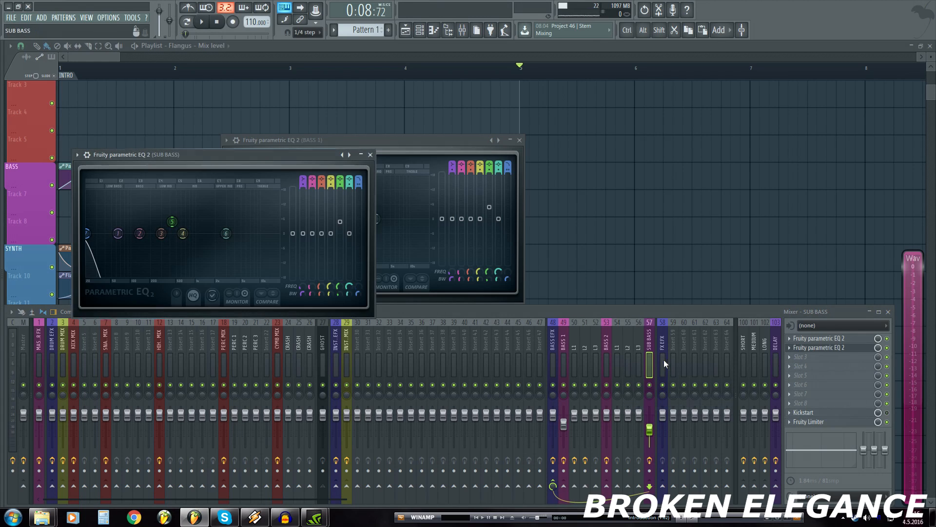
# Step: Link band 7 frequency of the copied SUB BASS equalizer to the Param. EQ 2 (BASS 1) - Band 7 freq automation clip
pyautogui.click(815, 350)
pyautogui.click(815, 349)
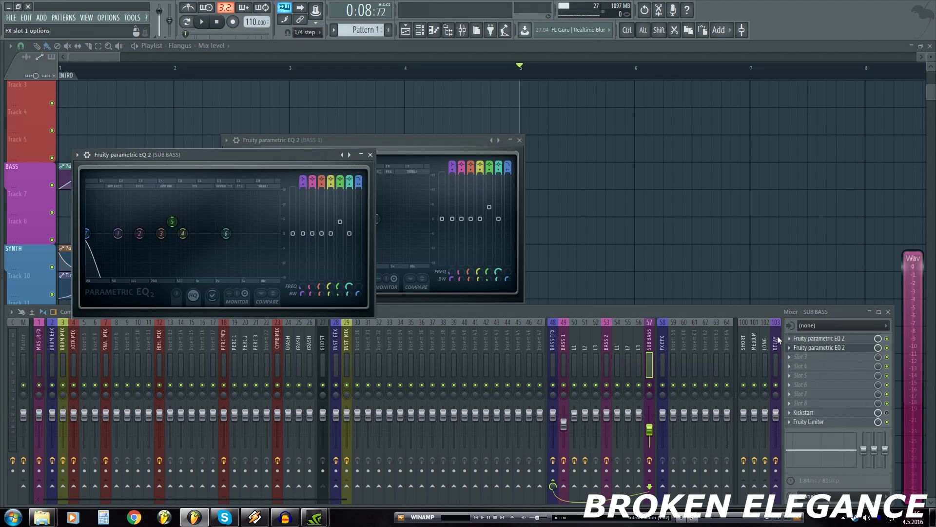
pyautogui.rightClick(362, 287)
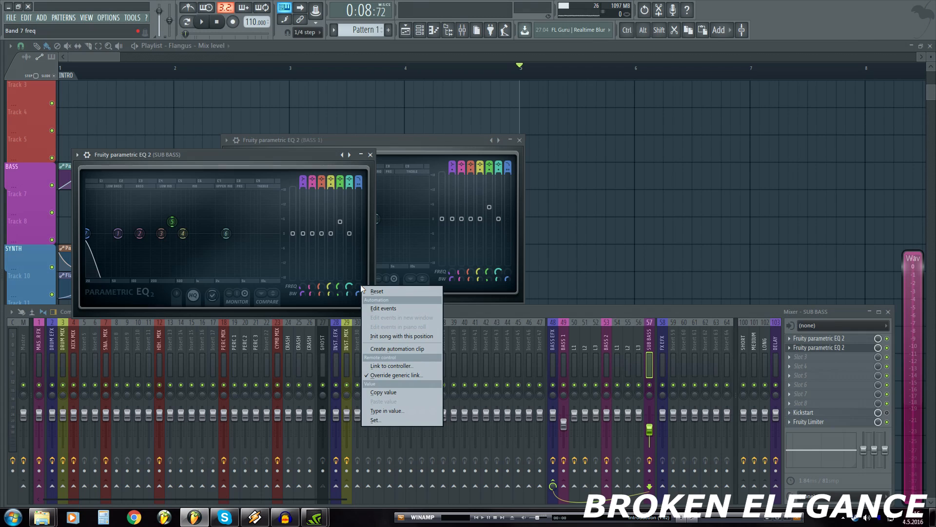
pyautogui.click(399, 365)
pyautogui.click(446, 253)
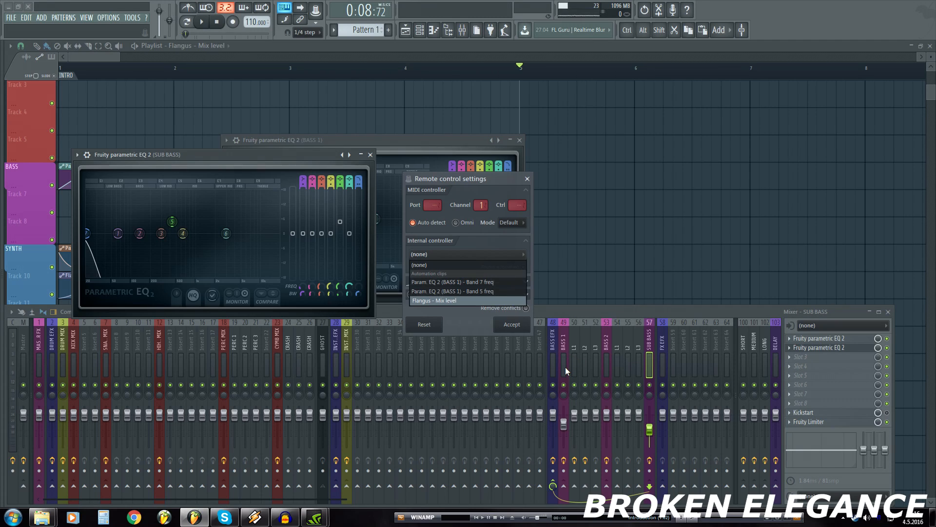
pyautogui.click(448, 283)
pyautogui.click(512, 324)
# Step: Close both equalizer windows and play the song from the start with the mixer shown
pyautogui.press('space')
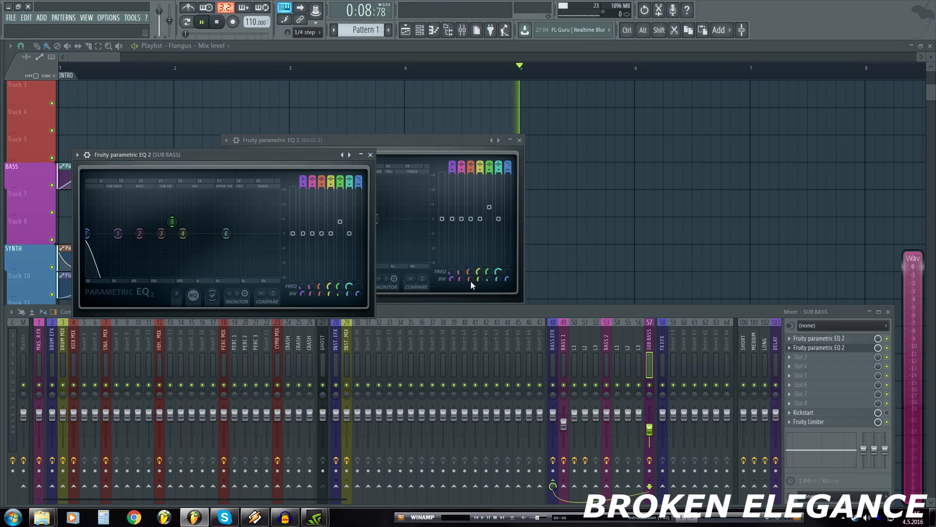
pyautogui.click(372, 154)
pyautogui.press('space')
pyautogui.click(520, 141)
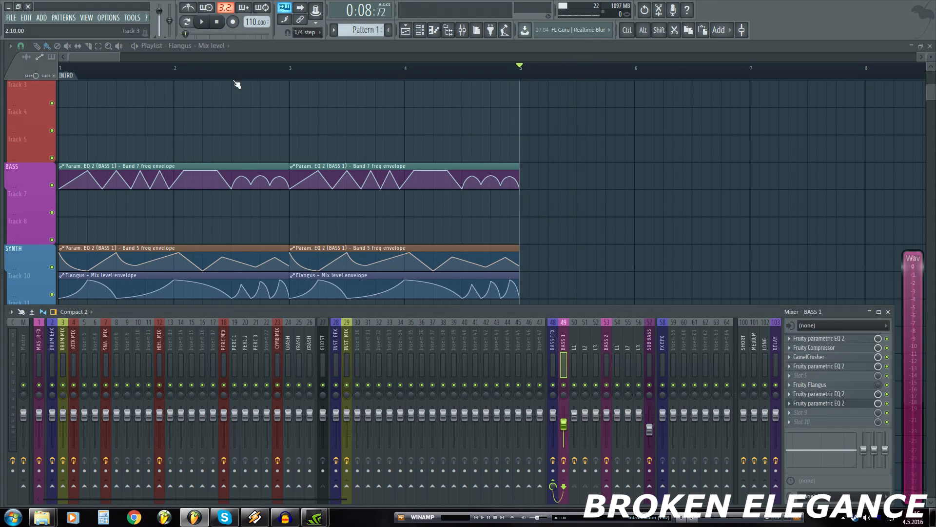
pyautogui.press('F9')
pyautogui.click(218, 24)
pyautogui.press('F9')
pyautogui.press('space')
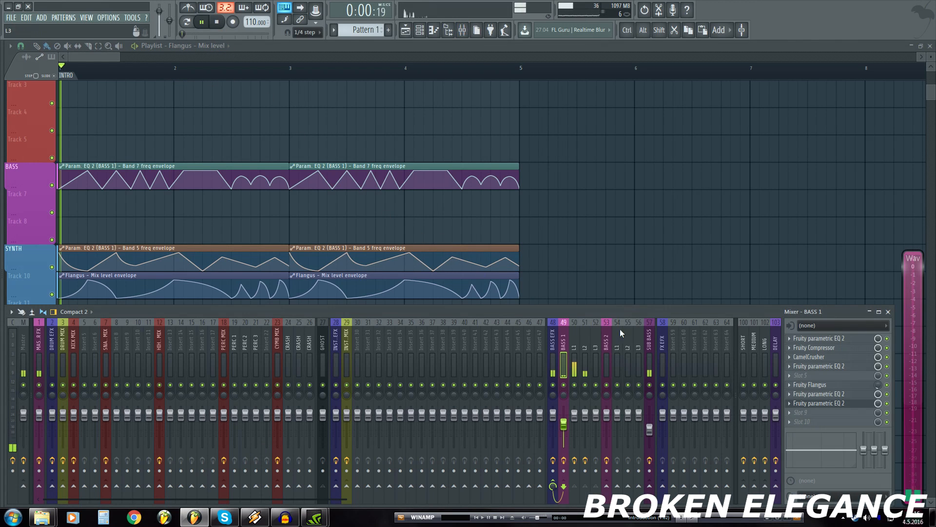
# Step: Open the slot 2 equalizer on SUB BASS and reset its band 5 boost during playback
pyautogui.click(650, 367)
pyautogui.click(819, 348)
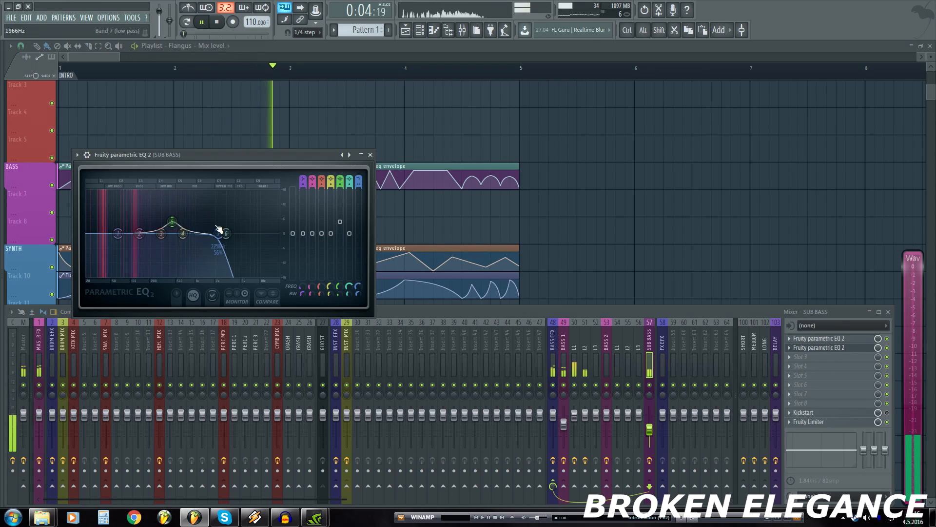
pyautogui.rightClick(175, 221)
pyautogui.click(185, 237)
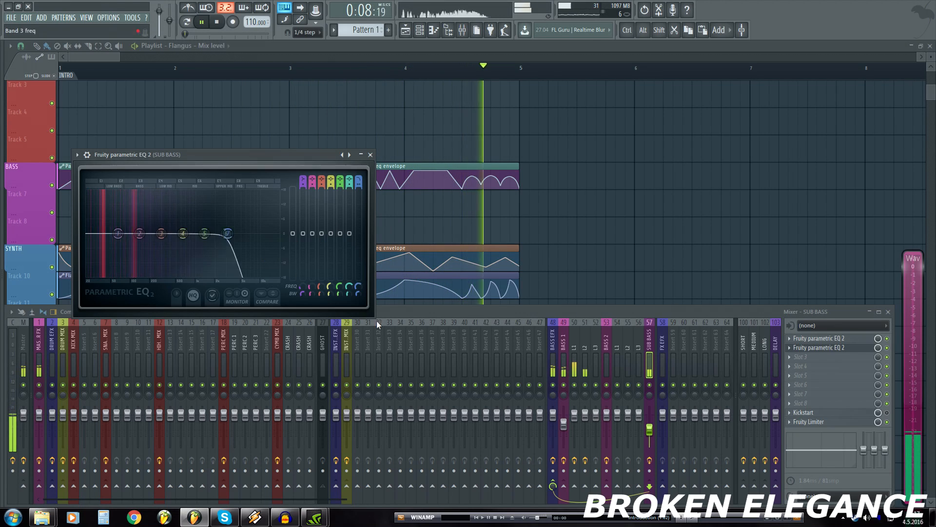
# Step: Raise the SUB BASS fader to about -4.1 dB, close its equalizer and stop playback
pyautogui.moveTo(653, 439); pyautogui.dragTo(654, 422)
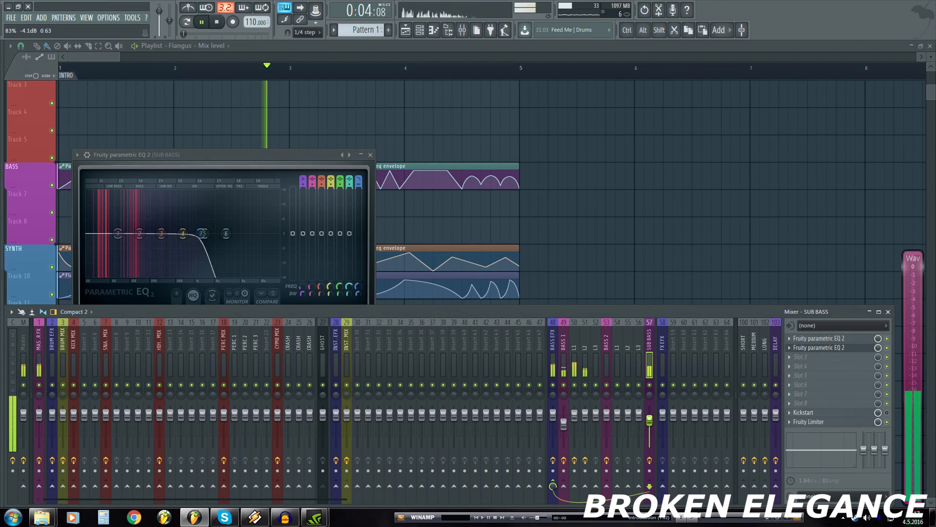
pyautogui.click(370, 154)
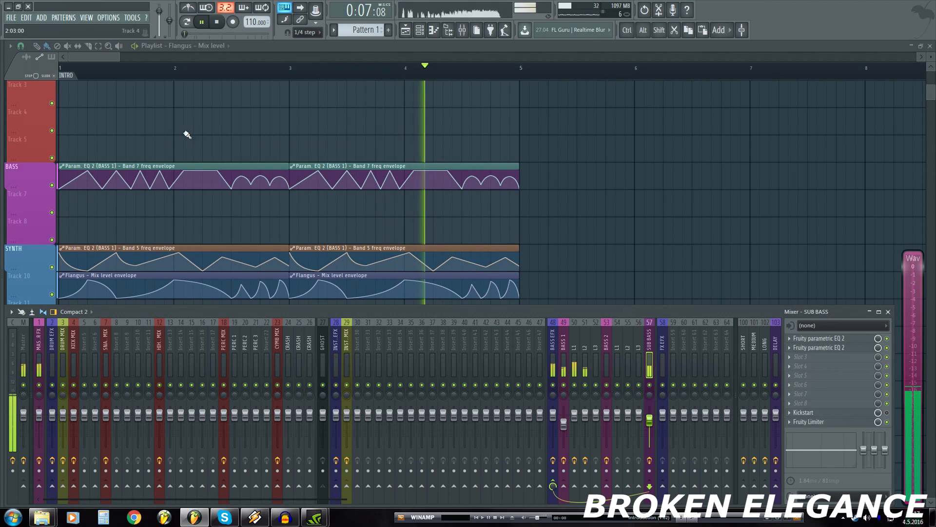
pyautogui.click(107, 54)
pyautogui.press('space')
pyautogui.press('F9')
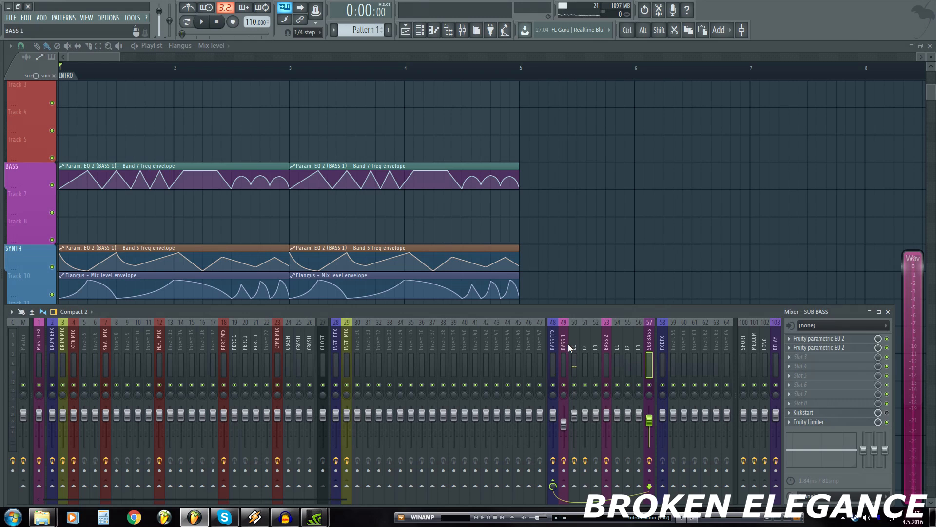
# Step: Open Vocodex on the L1 mixer track and try different band width amounts during playback
pyautogui.click(565, 344)
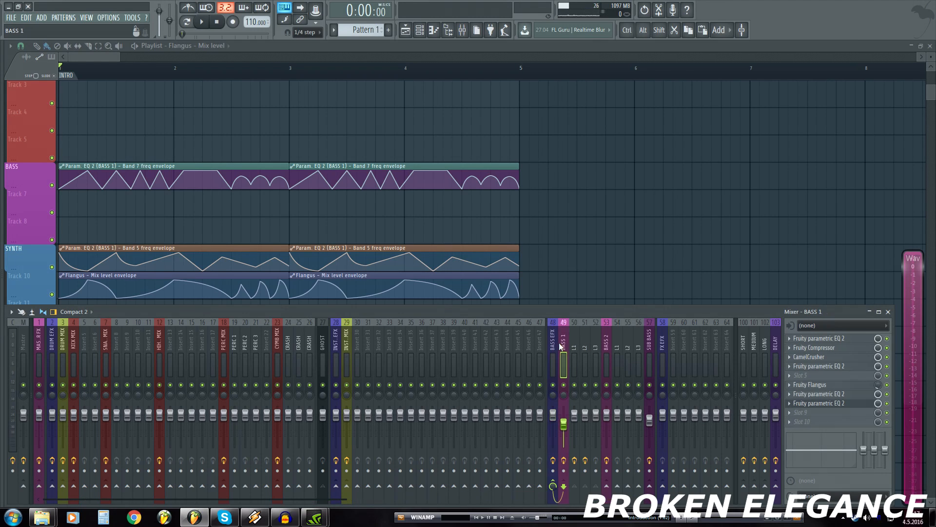
pyautogui.click(574, 348)
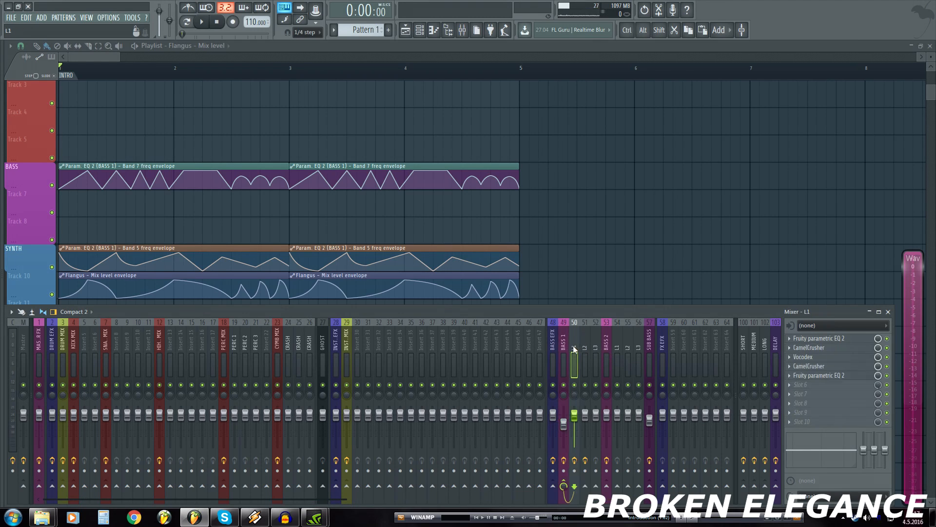
pyautogui.click(820, 357)
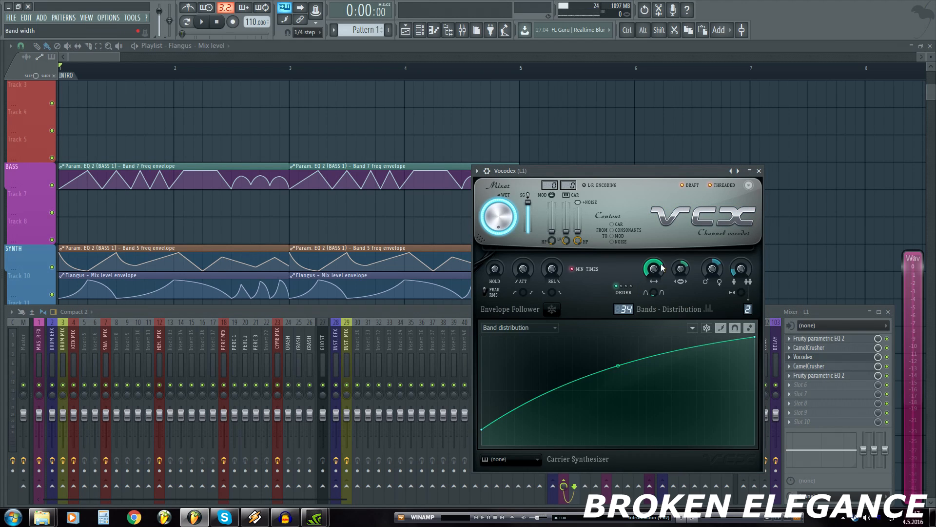
pyautogui.press('space')
pyautogui.moveTo(655, 269)
pyautogui.mouseDown()
pyautogui.moveTo(655, 306)
pyautogui.moveTo(654, 271)
pyautogui.mouseUp()
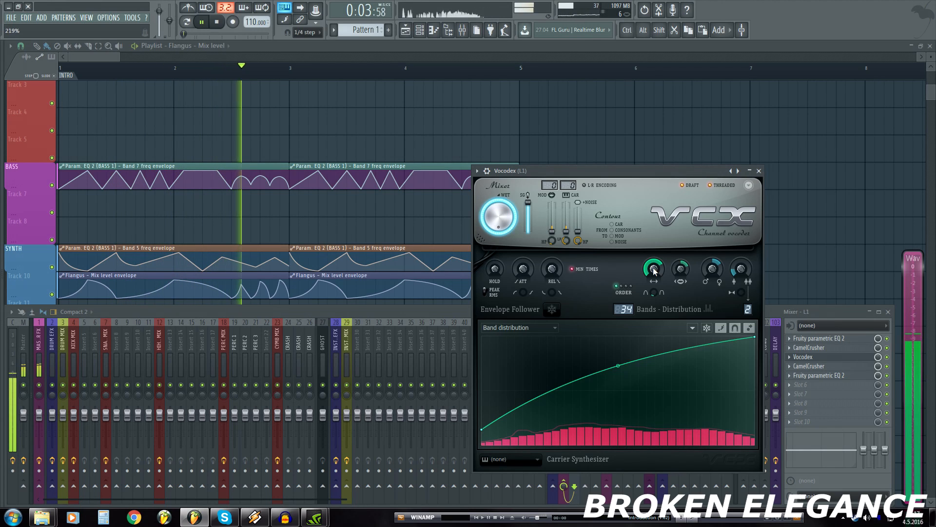
# Step: Try higher filter orders and up to 81 bands in Vocodex during playback
pyautogui.click(631, 287)
pyautogui.moveTo(627, 312); pyautogui.dragTo(625, 294)
pyautogui.click(627, 286)
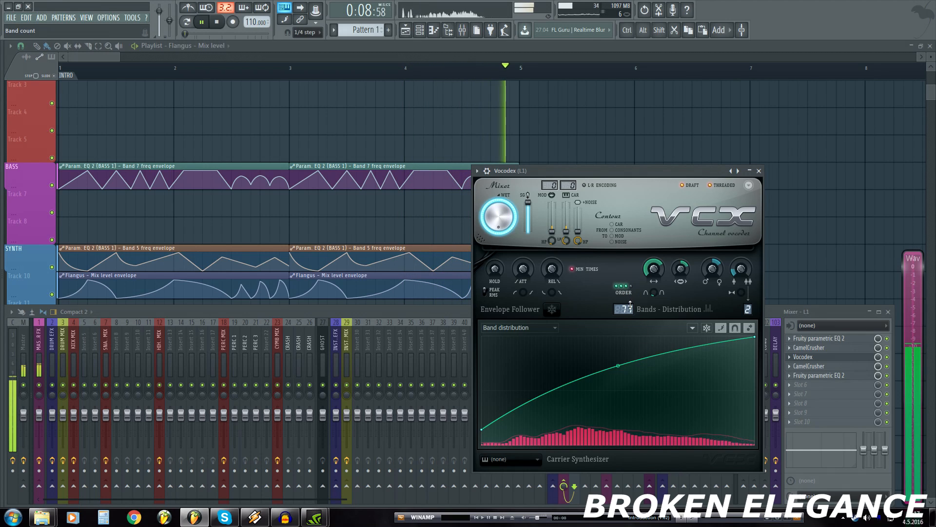
pyautogui.press('space')
pyautogui.press('space')
pyautogui.click(619, 287)
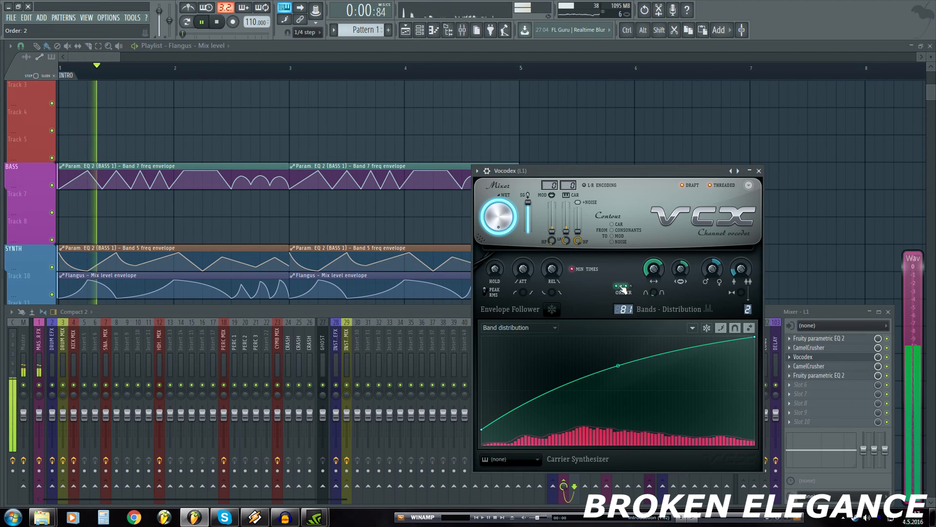
# Step: Set Vocodex to 50 bands and audition its minimum times and modulator pitch shift settings
pyautogui.click(585, 270)
pyautogui.click(584, 271)
pyautogui.press('space')
pyautogui.press('space')
pyautogui.moveTo(627, 309); pyautogui.dragTo(627, 324)
pyautogui.moveTo(713, 268); pyautogui.dragTo(710, 239)
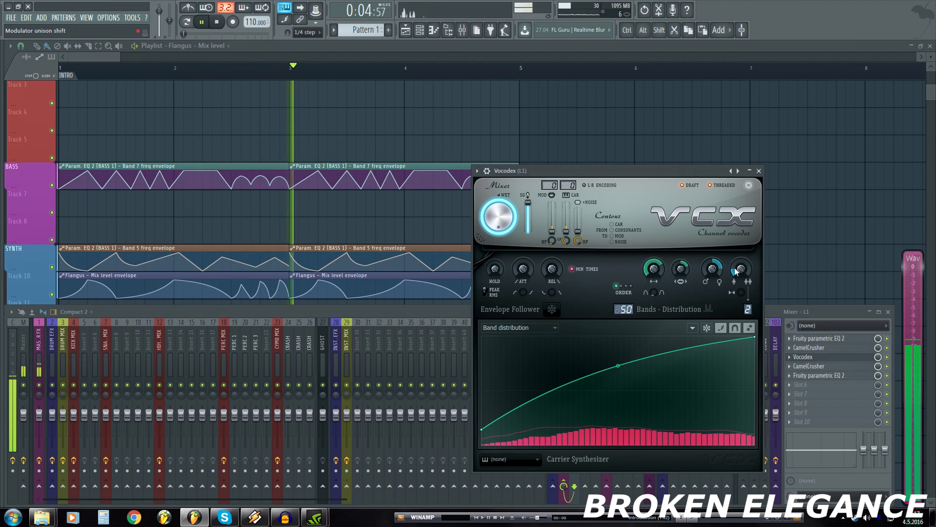
pyautogui.press('space')
# Step: Try a freehand, uneven curve in the Vocodex band width envelope during playback
pyautogui.click(531, 327)
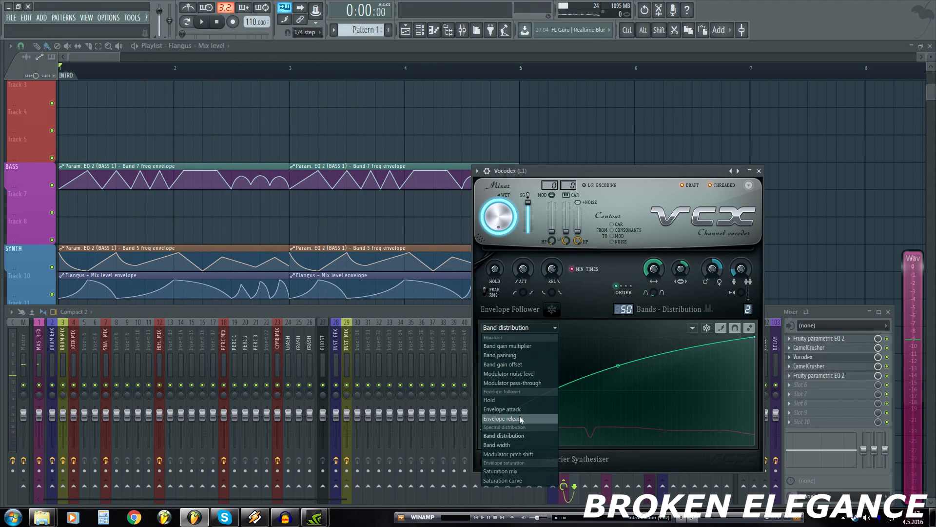
pyautogui.click(513, 443)
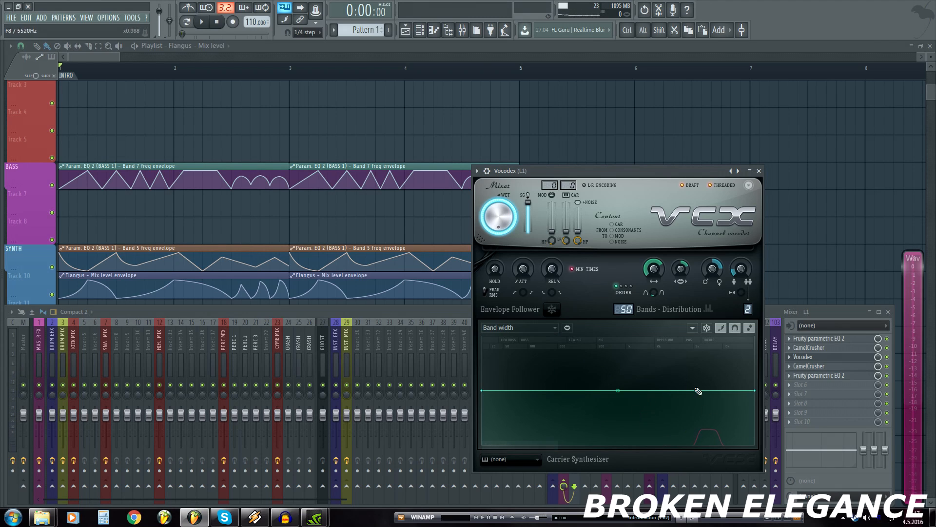
pyautogui.press('space')
pyautogui.moveTo(750, 356)
pyautogui.mouseDown()
pyautogui.moveTo(684, 390)
pyautogui.moveTo(638, 440)
pyautogui.moveTo(608, 386)
pyautogui.moveTo(619, 420)
pyautogui.moveTo(649, 429)
pyautogui.moveTo(726, 380)
pyautogui.mouseUp()
pyautogui.moveTo(662, 405)
pyautogui.mouseDown()
pyautogui.moveTo(618, 351)
pyautogui.moveTo(607, 436)
pyautogui.moveTo(571, 383)
pyautogui.mouseUp()
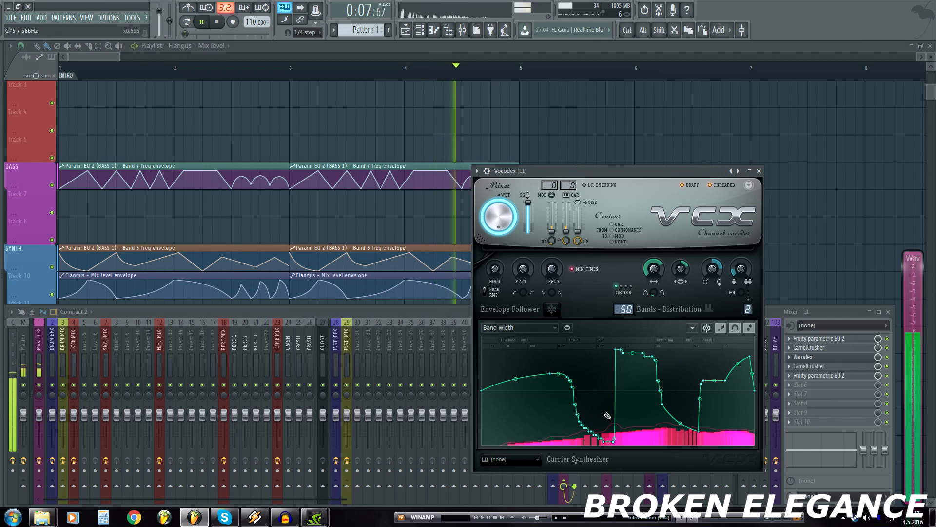
pyautogui.moveTo(504, 411); pyautogui.dragTo(726, 381)
pyautogui.rightClick(726, 395)
pyautogui.rightClick(750, 386)
pyautogui.press('space')
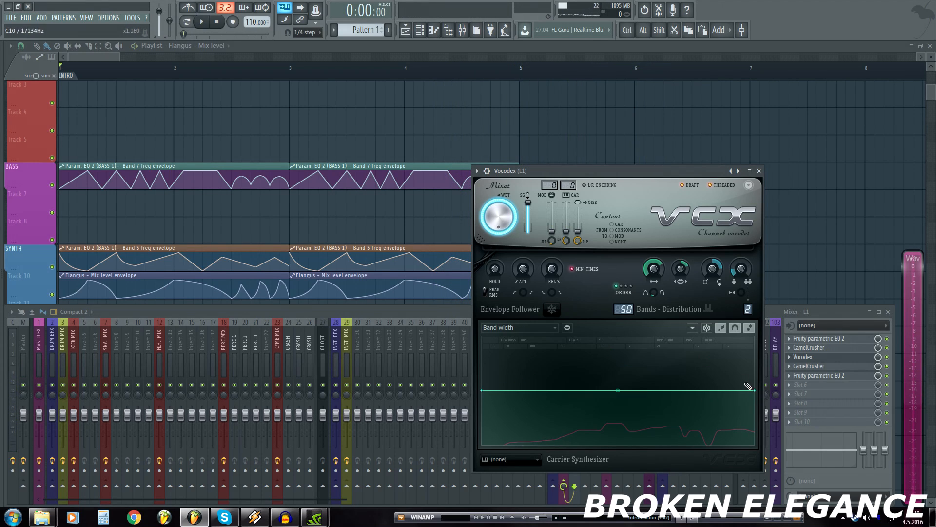
# Step: Close Vocodex, fit the four bars across the playlist and look over the slot 4 CamelCrusher settings on L1
pyautogui.click(760, 171)
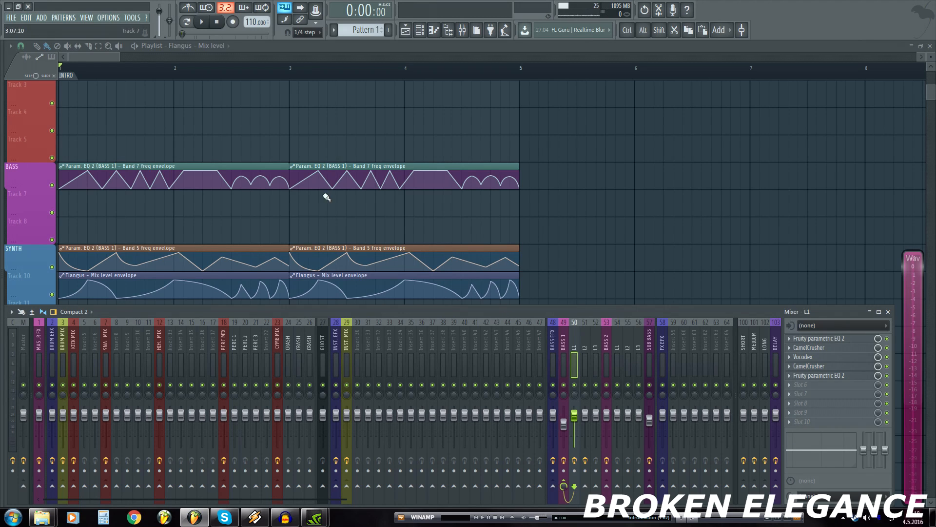
pyautogui.press('F9')
pyautogui.moveTo(115, 57); pyautogui.dragTo(76, 57)
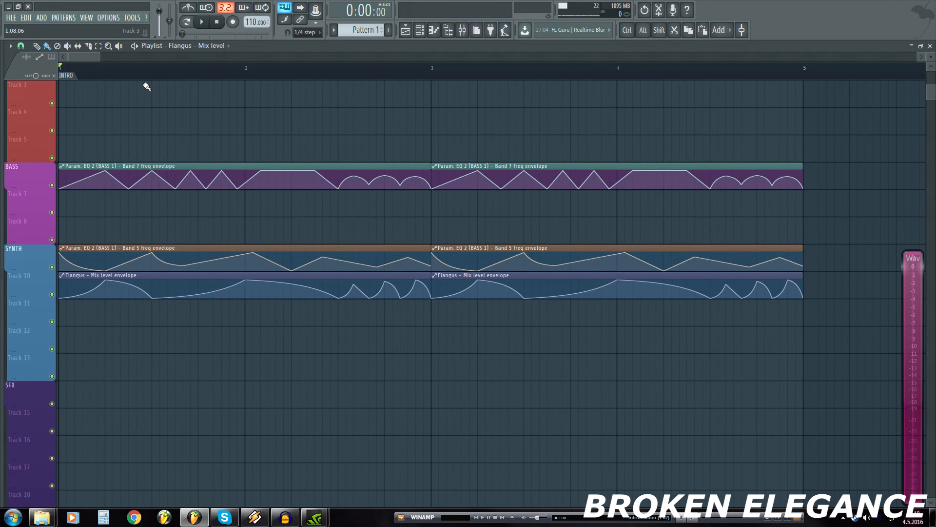
pyautogui.press('F9')
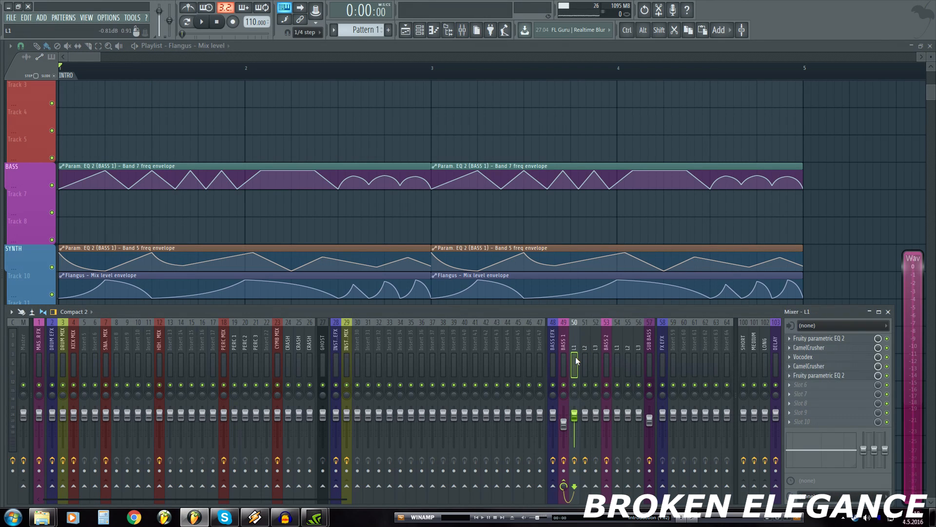
pyautogui.click(811, 365)
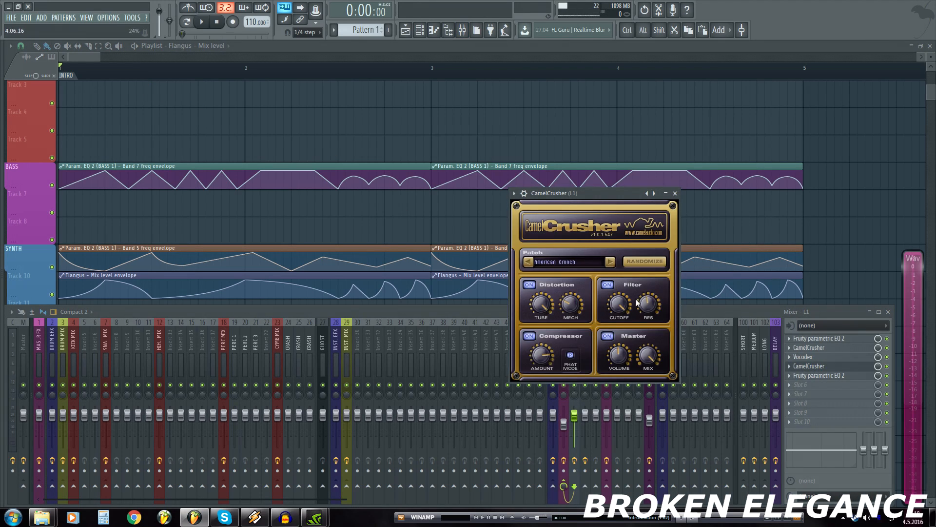
pyautogui.click(675, 193)
# Step: Open the Default channel's Sytrus synth from the channel rack and audition its OP 3 modulation amount
pyautogui.press('F6')
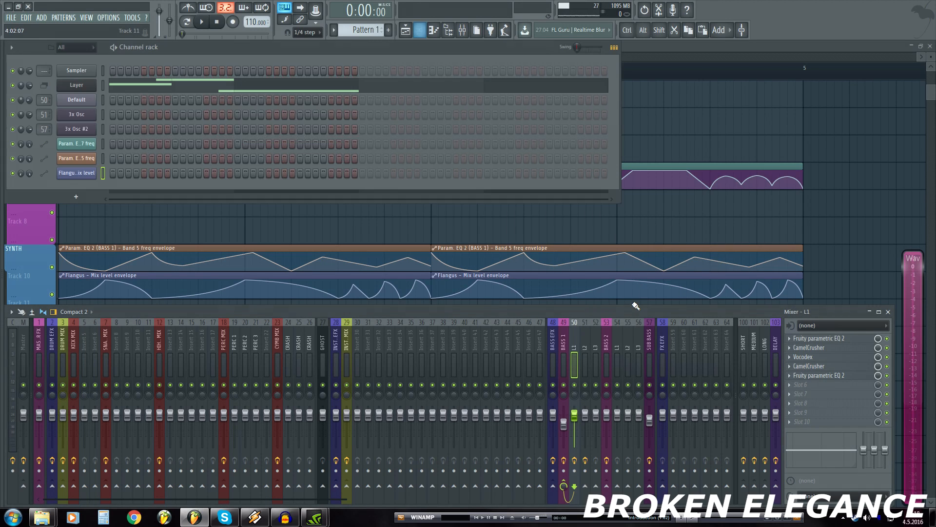
pyautogui.click(77, 99)
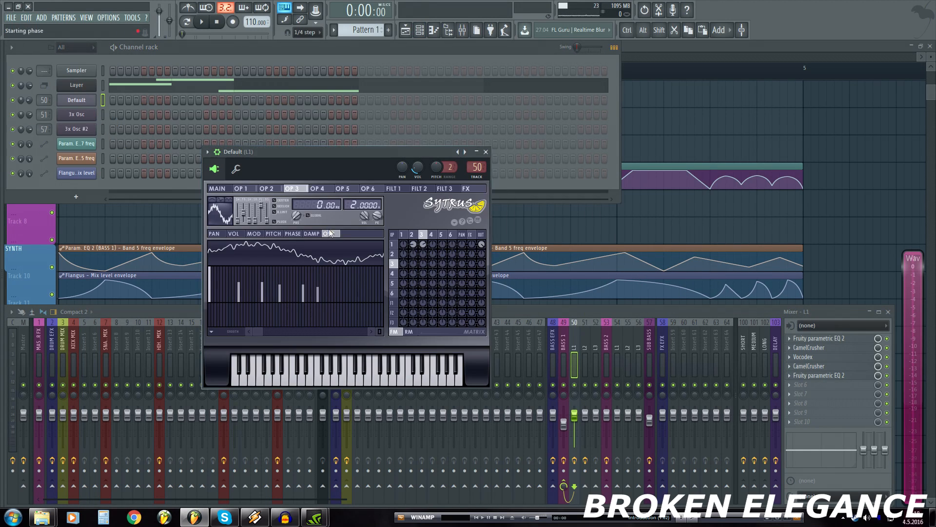
pyautogui.moveTo(313, 159); pyautogui.dragTo(610, 199)
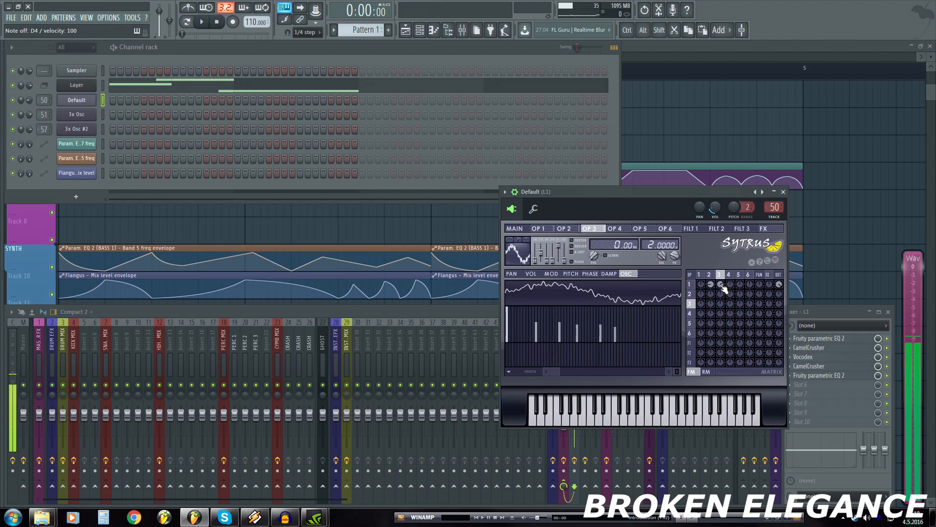
pyautogui.press('space')
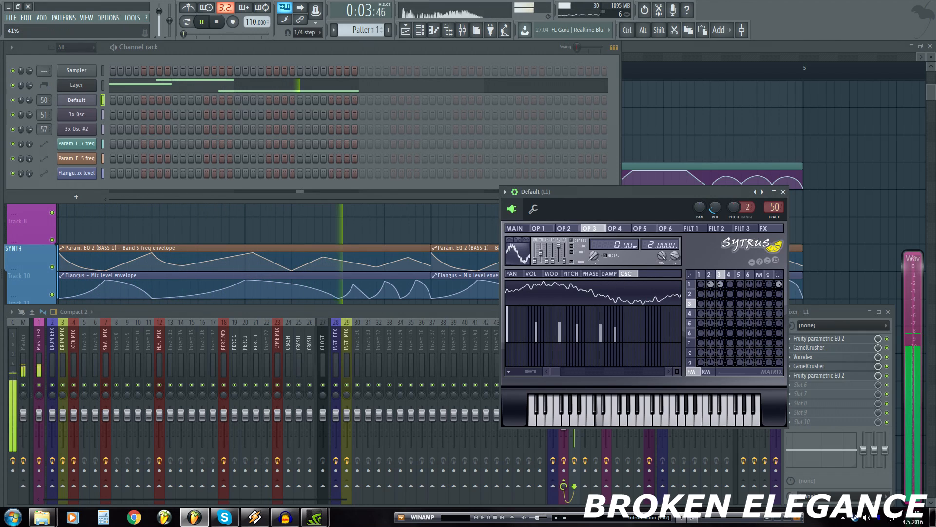
pyautogui.press('space')
# Step: Try extra harmonics in the oscillator of Sytrus operator 2 and adjust its modulation of operator 1 during playback
pyautogui.click(564, 228)
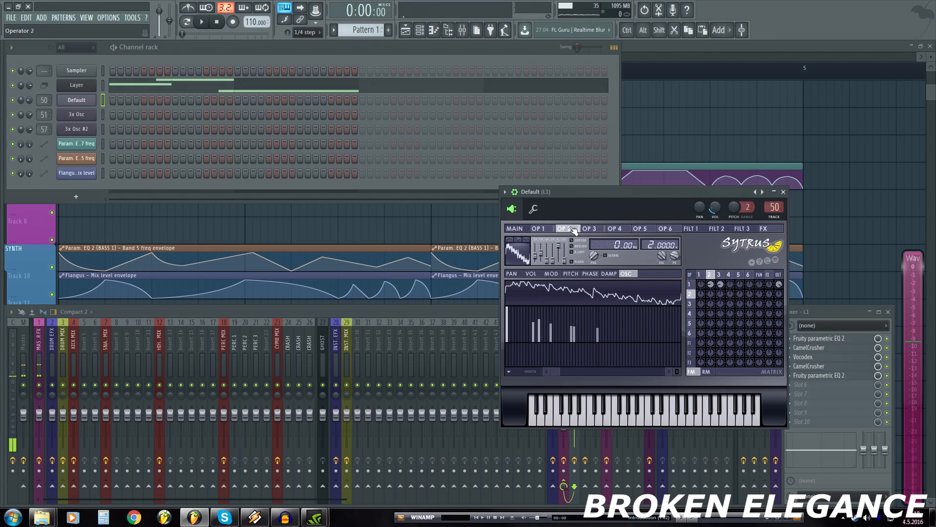
pyautogui.click(638, 323)
pyautogui.press('space')
pyautogui.click(624, 313)
pyautogui.moveTo(654, 316); pyautogui.dragTo(657, 316)
pyautogui.click(521, 313)
pyautogui.press('space')
pyautogui.press('space')
pyautogui.moveTo(711, 284); pyautogui.dragTo(711, 283)
pyautogui.click(538, 228)
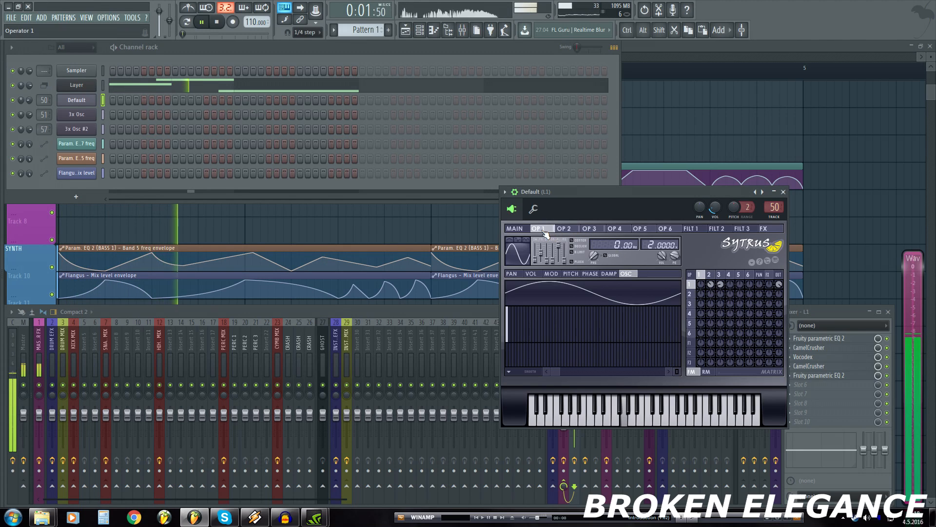
# Step: Add a low harmonic near the fundamental in Sytrus operator 3, remove the trial high harmonics and return to the mixer
pyautogui.click(589, 228)
pyautogui.click(659, 319)
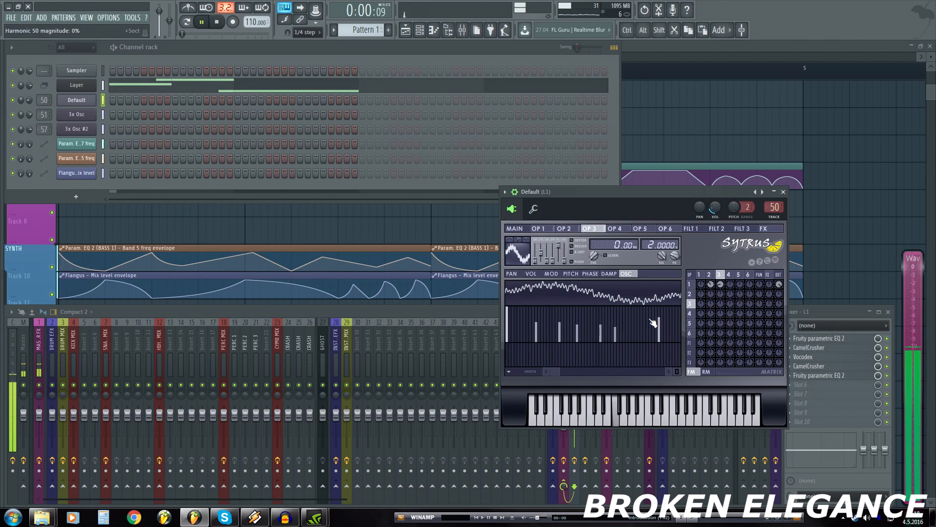
pyautogui.click(660, 344)
pyautogui.click(516, 312)
pyautogui.click(656, 325)
pyautogui.click(656, 345)
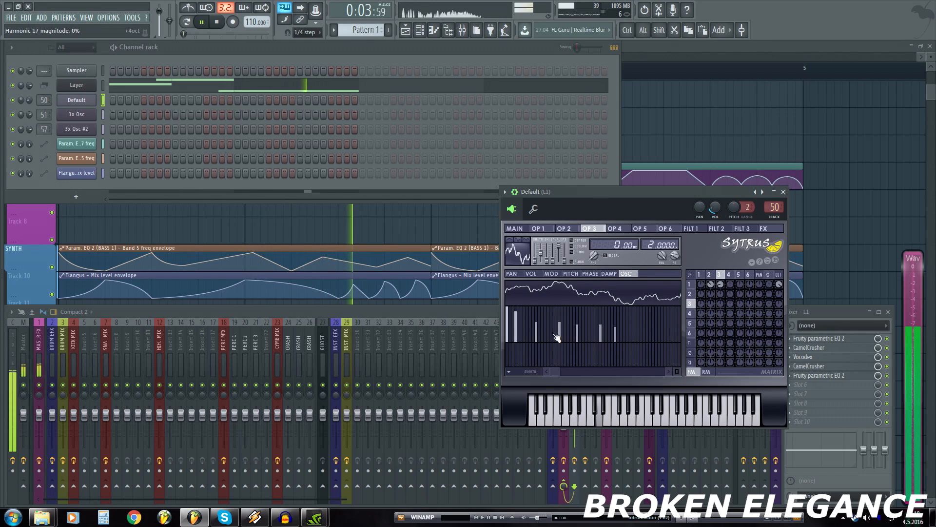
pyautogui.click(516, 324)
pyautogui.press('space')
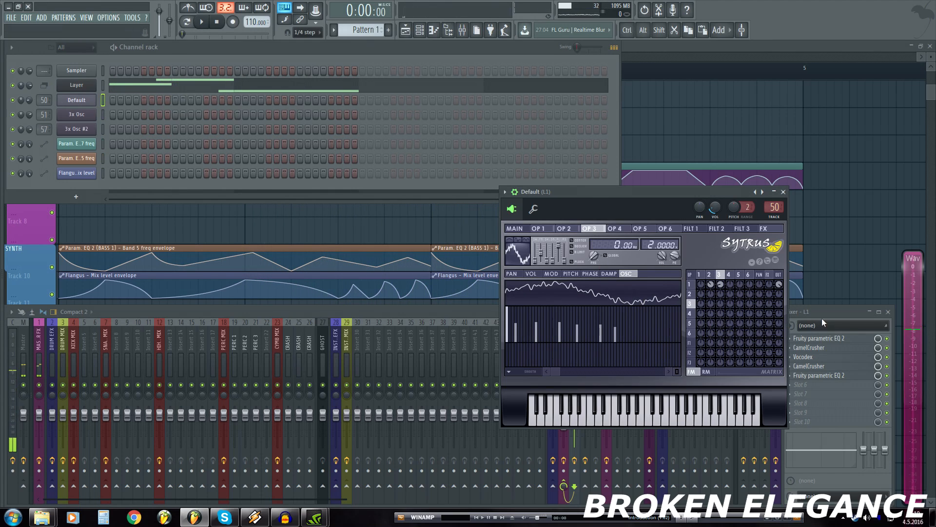
pyautogui.click(822, 312)
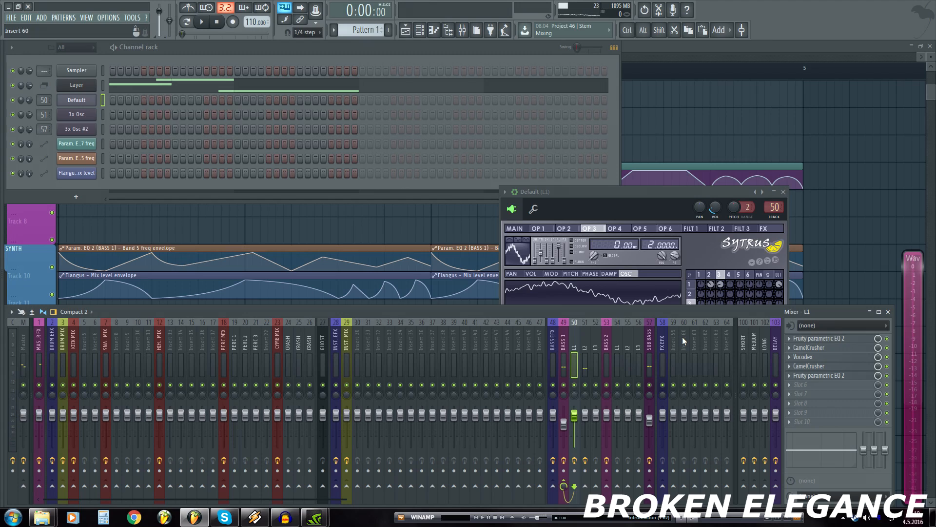